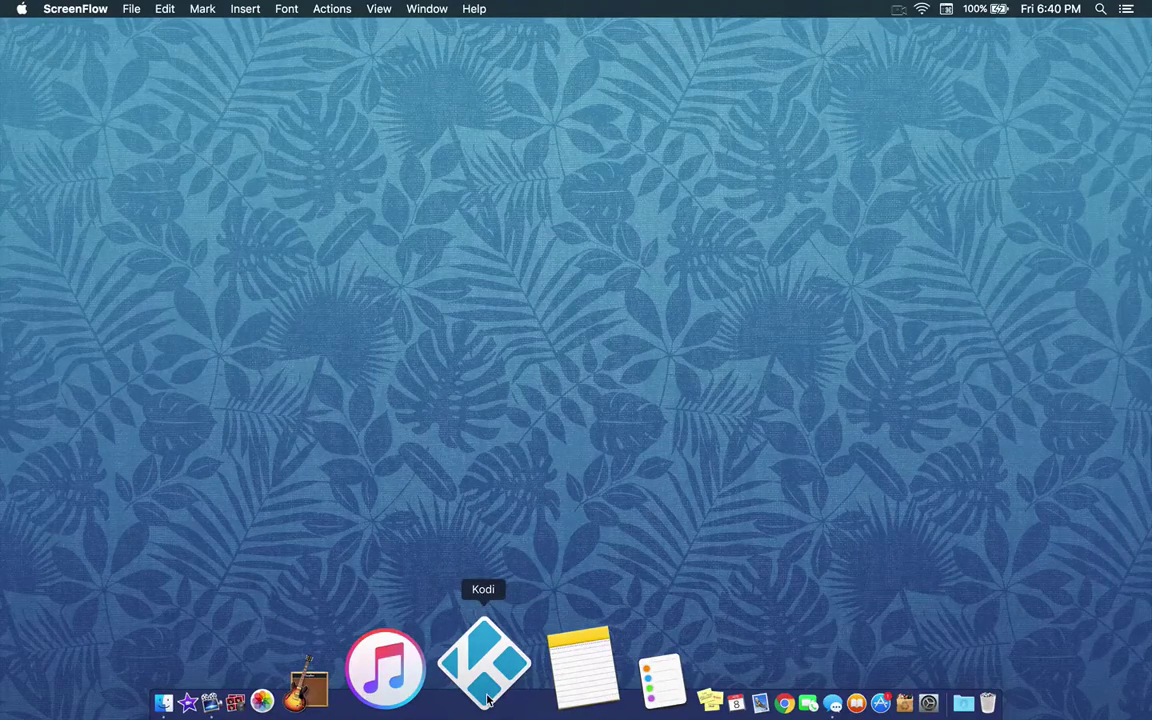
- Launch Kodi and open the Pictures section from the home screen
left_click(485, 690)
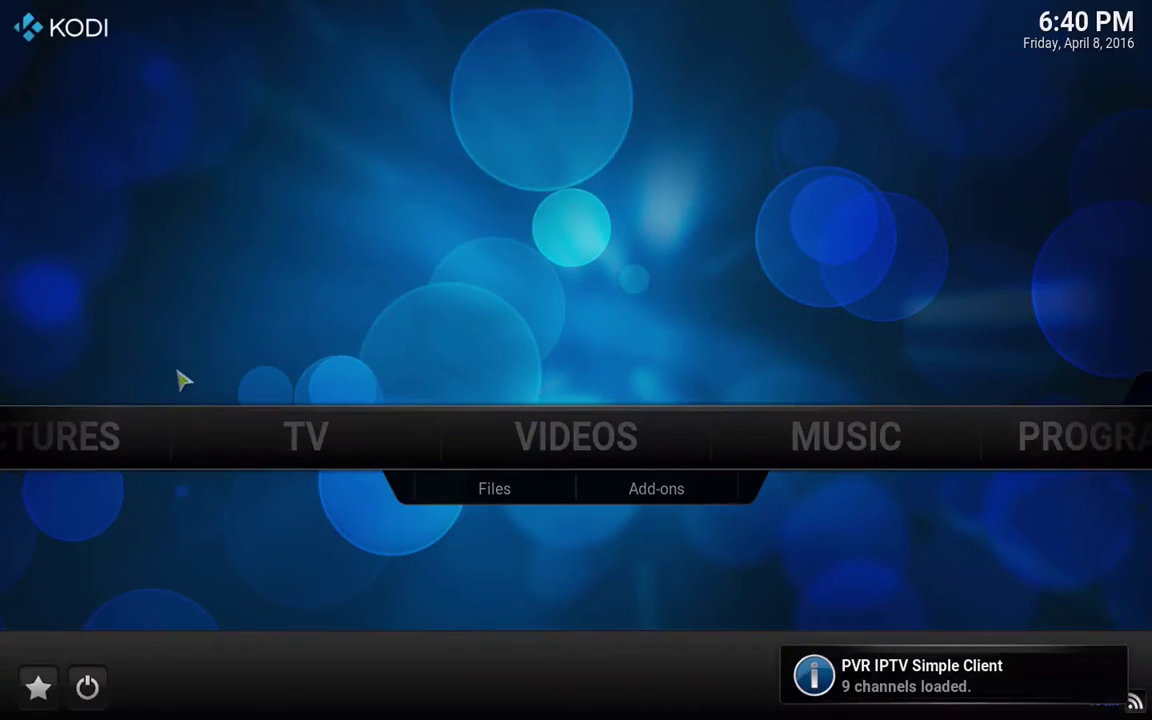
mouse_move(250, 462)
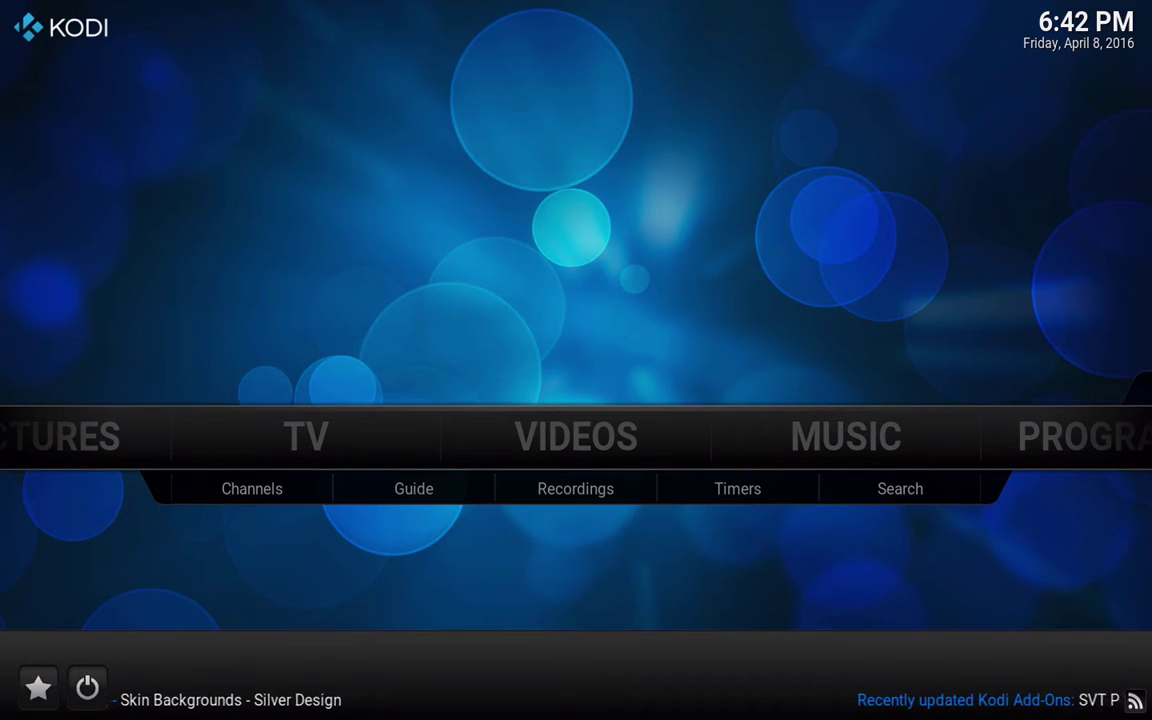
key("Left")
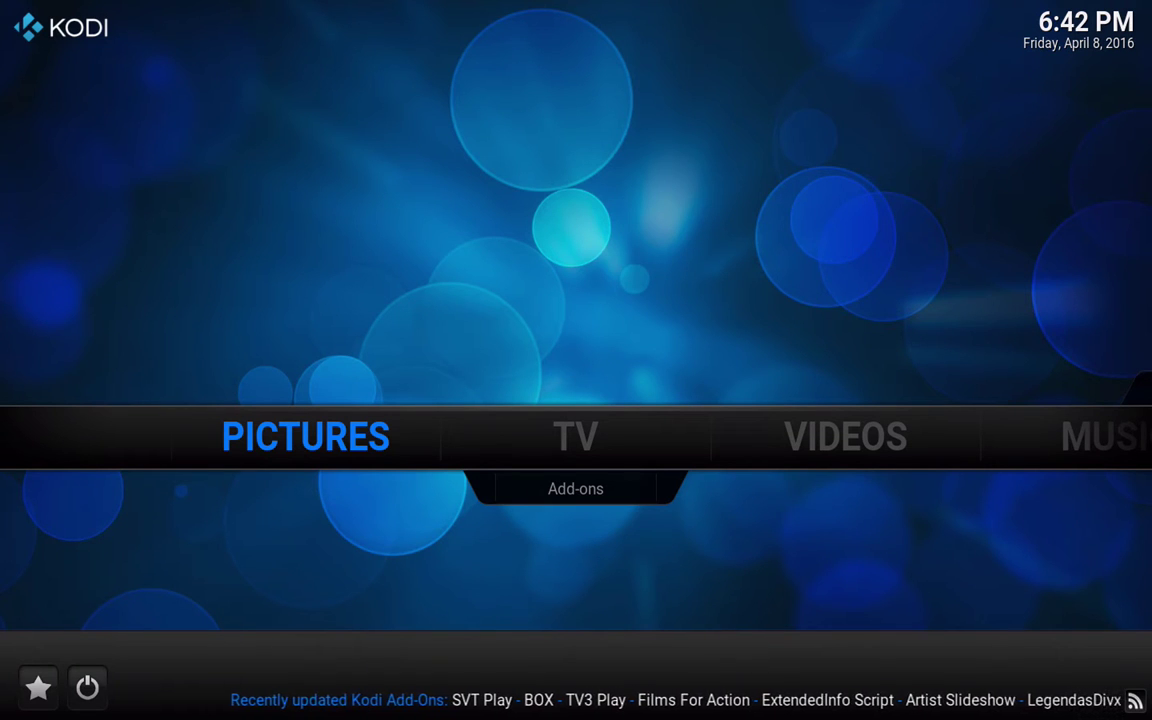
key("Return")
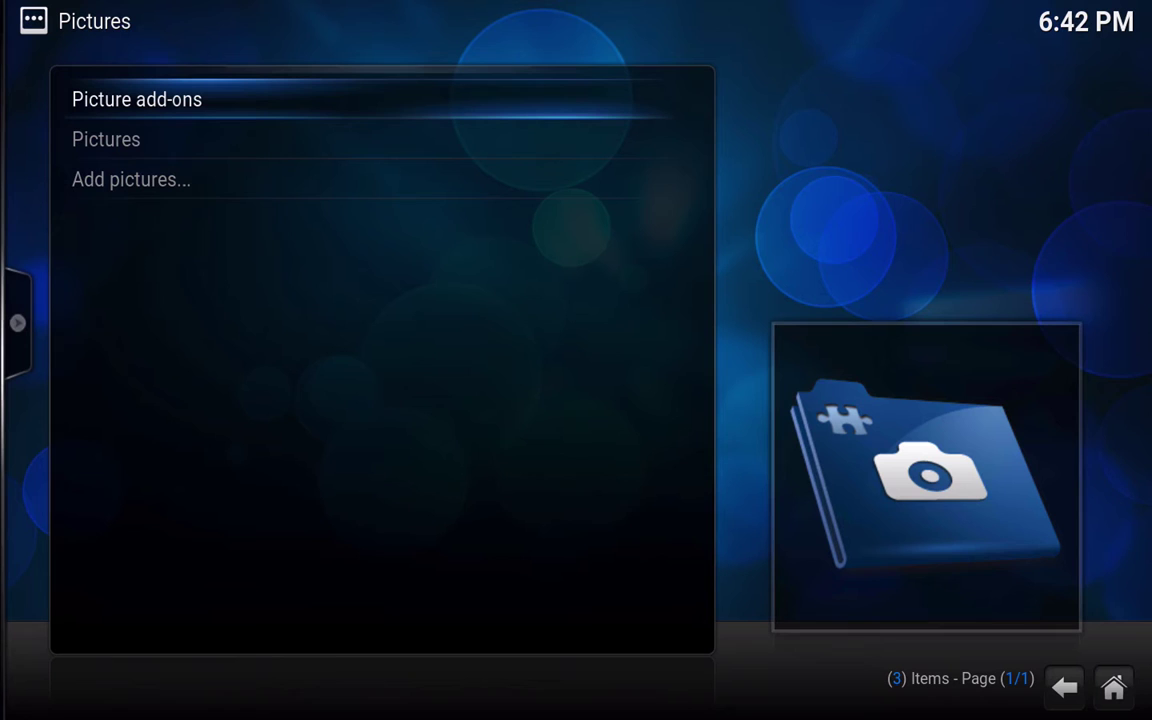
- Open the picture add-ons and bring up the list of more add-ons available from all repositories
key("Down")
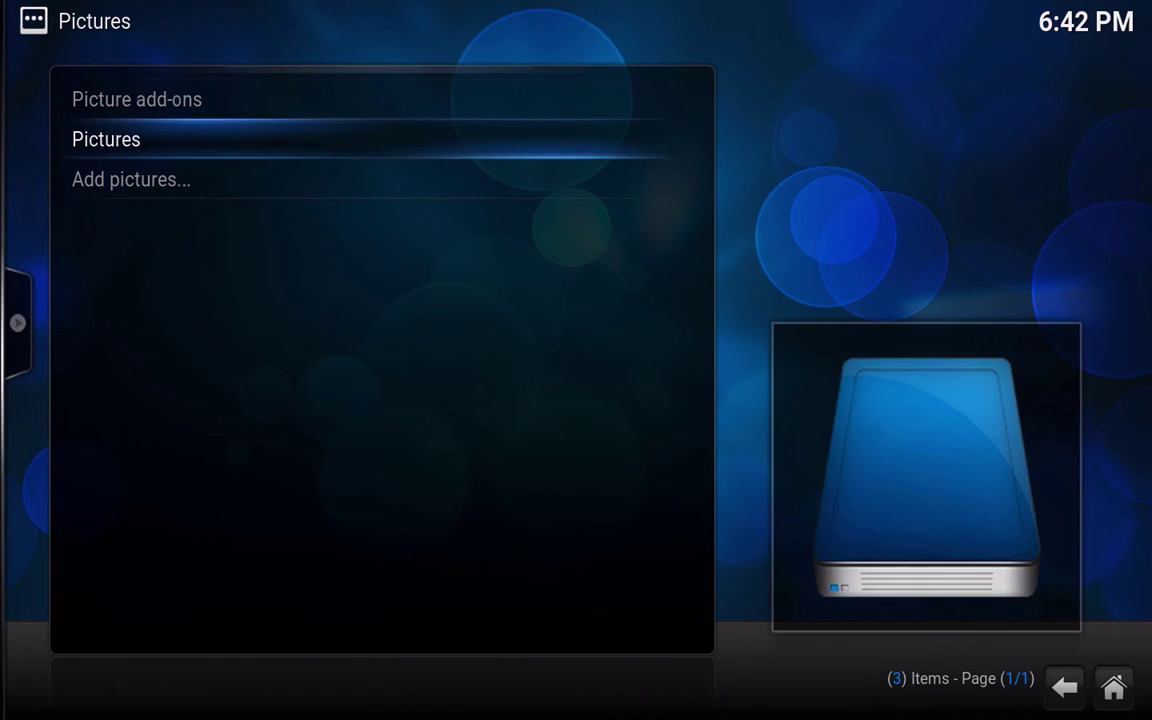
key("Up")
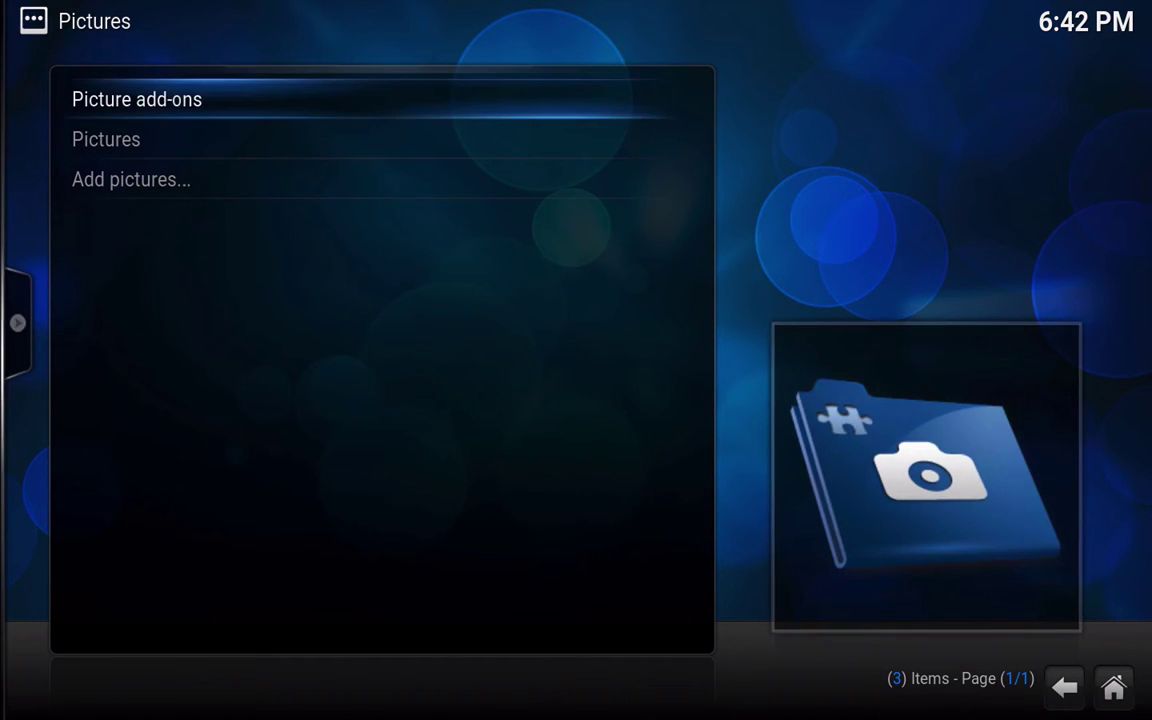
key("Return")
key("Return")
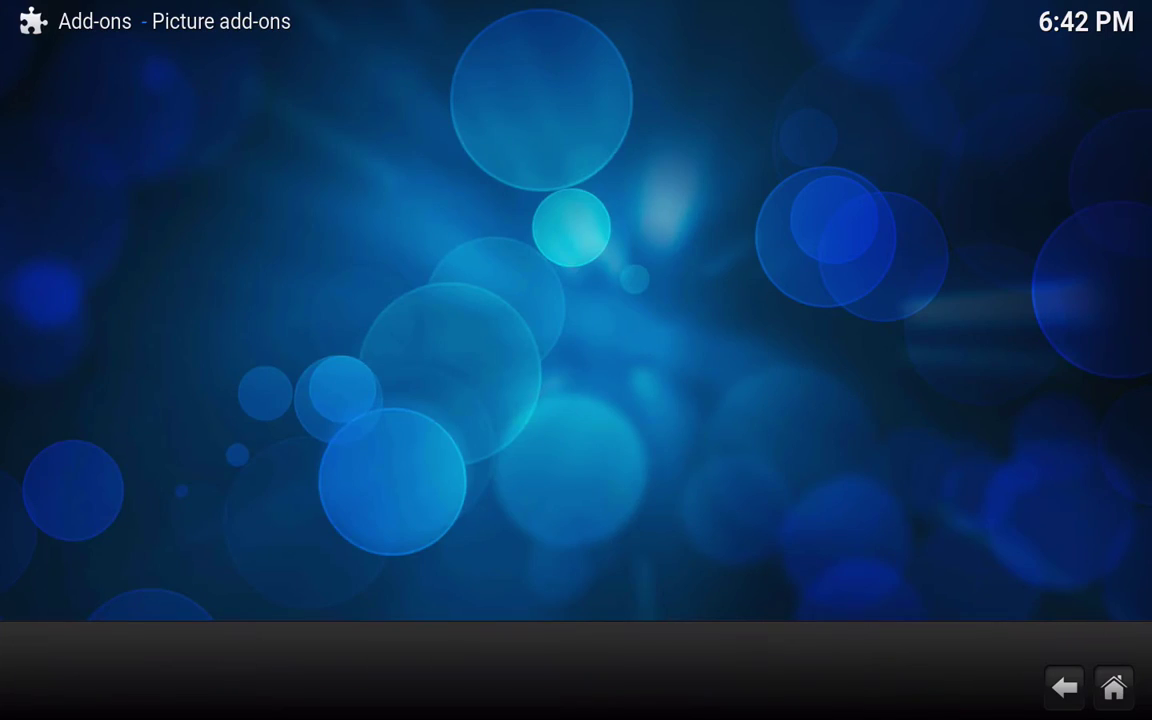
- Look through the available picture add-ons from 500px down to Garfield, and return to the start of the list
key("Down")
key("Down")
key("Down")
key("Down")
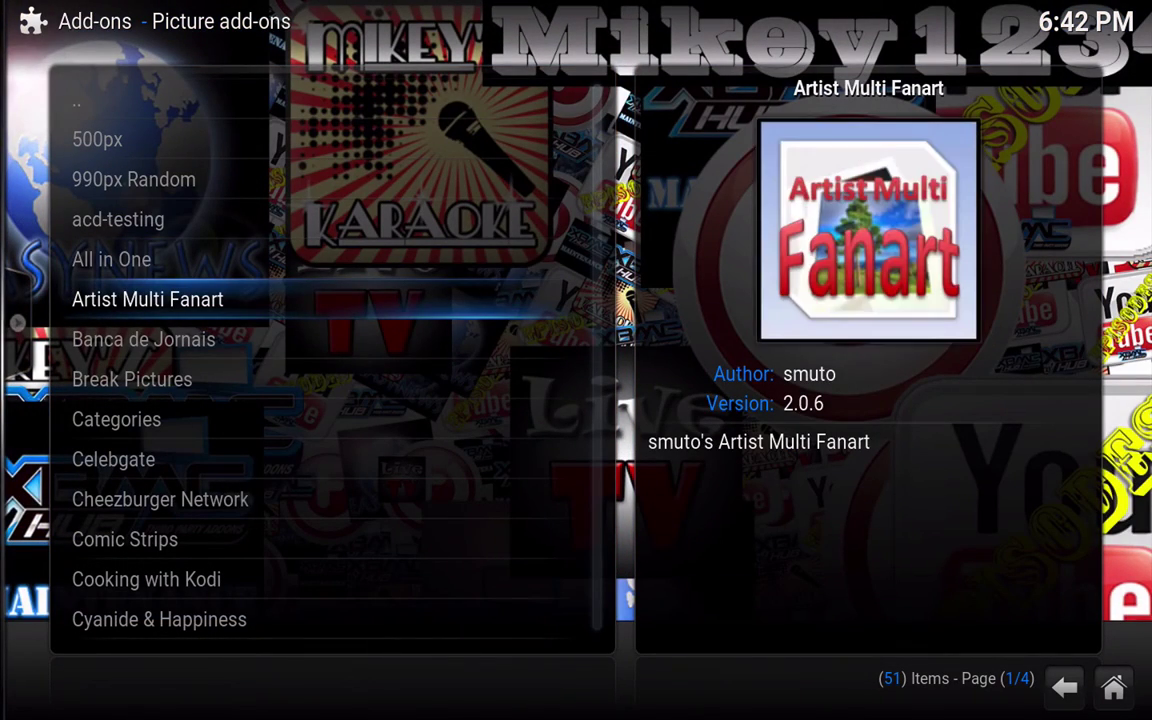
key("Down")
key("Down")
key("Down")
key("Down")
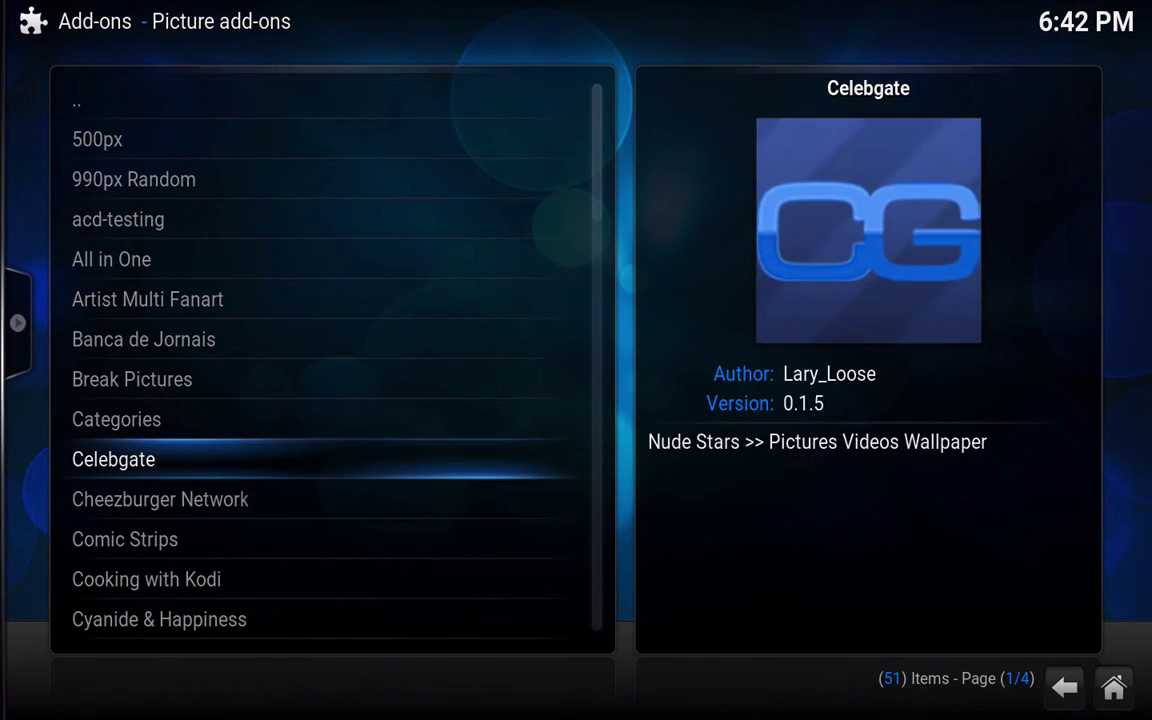
key("Down")
key("Down")
key("Down")
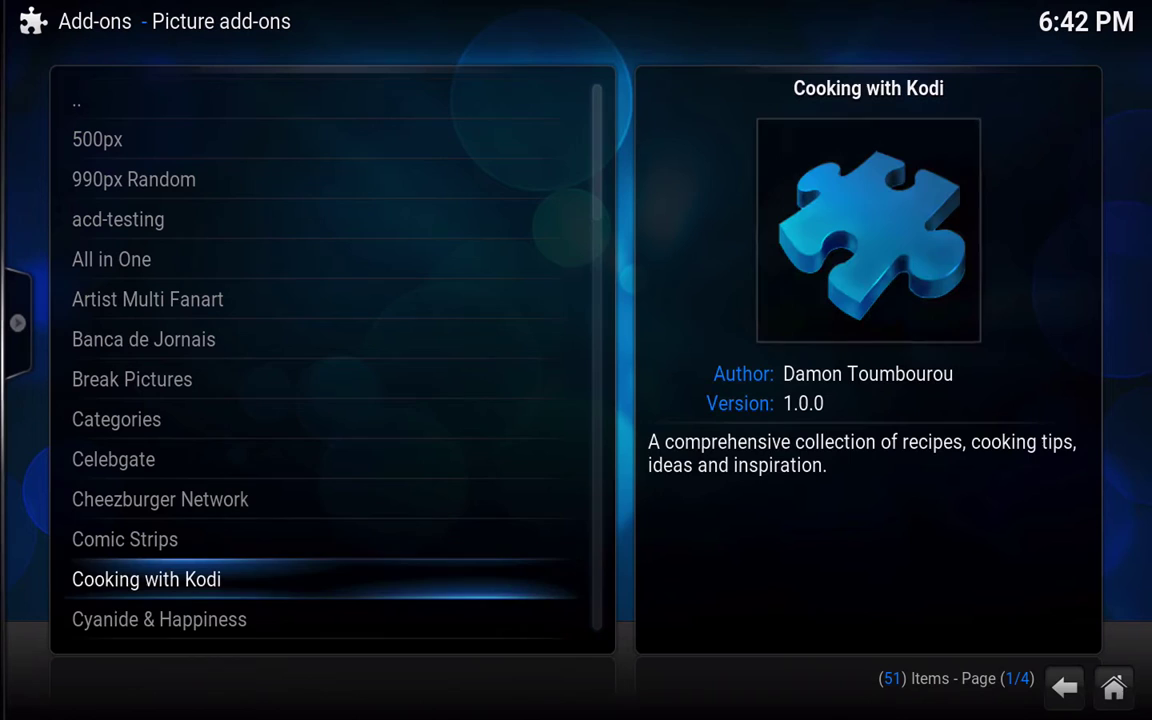
key("Down")
key("Down")
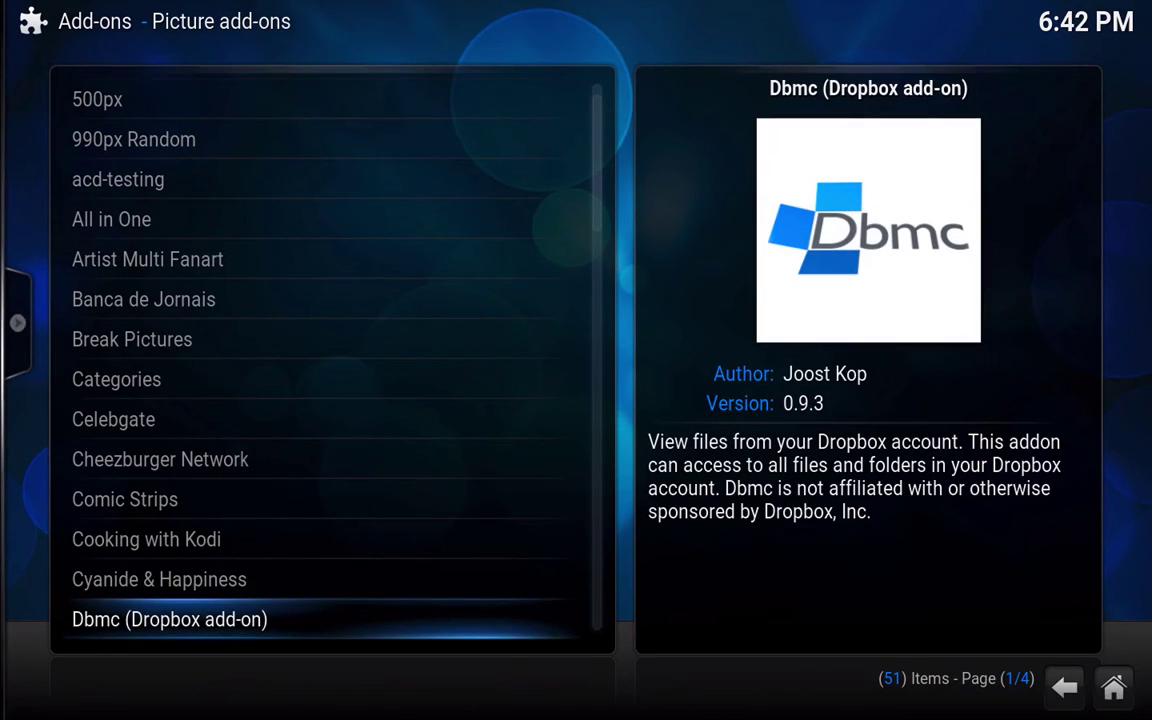
key("Down")
key("Down")
key("Down")
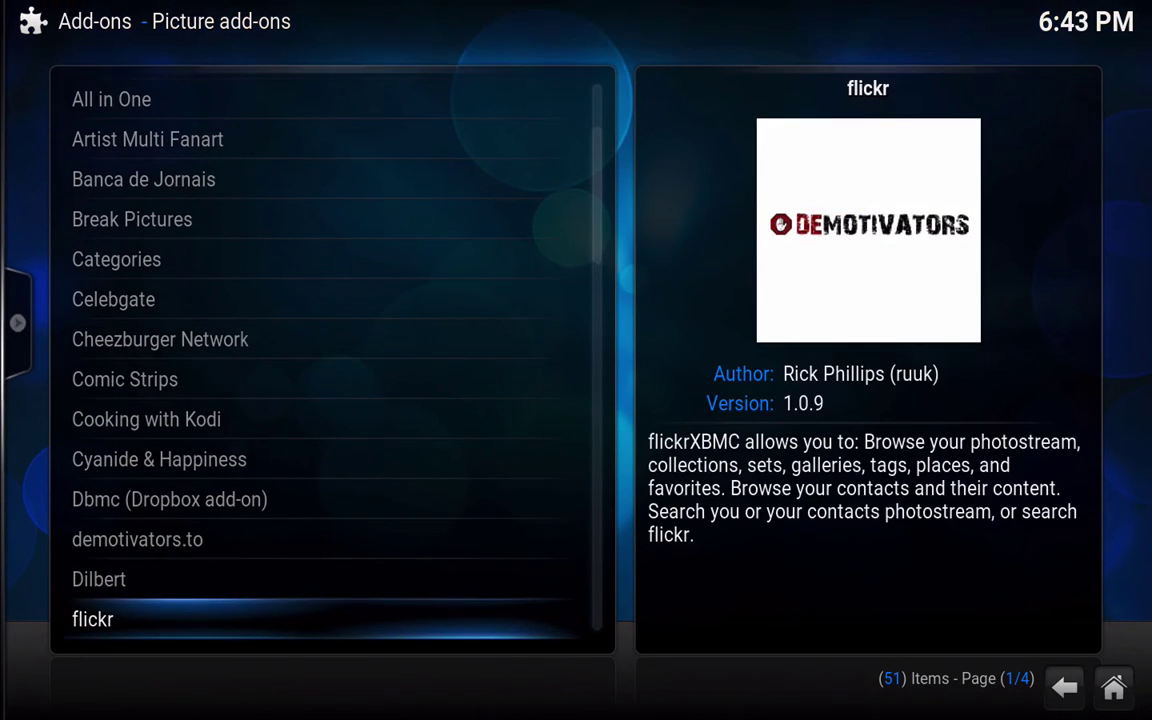
key("Down")
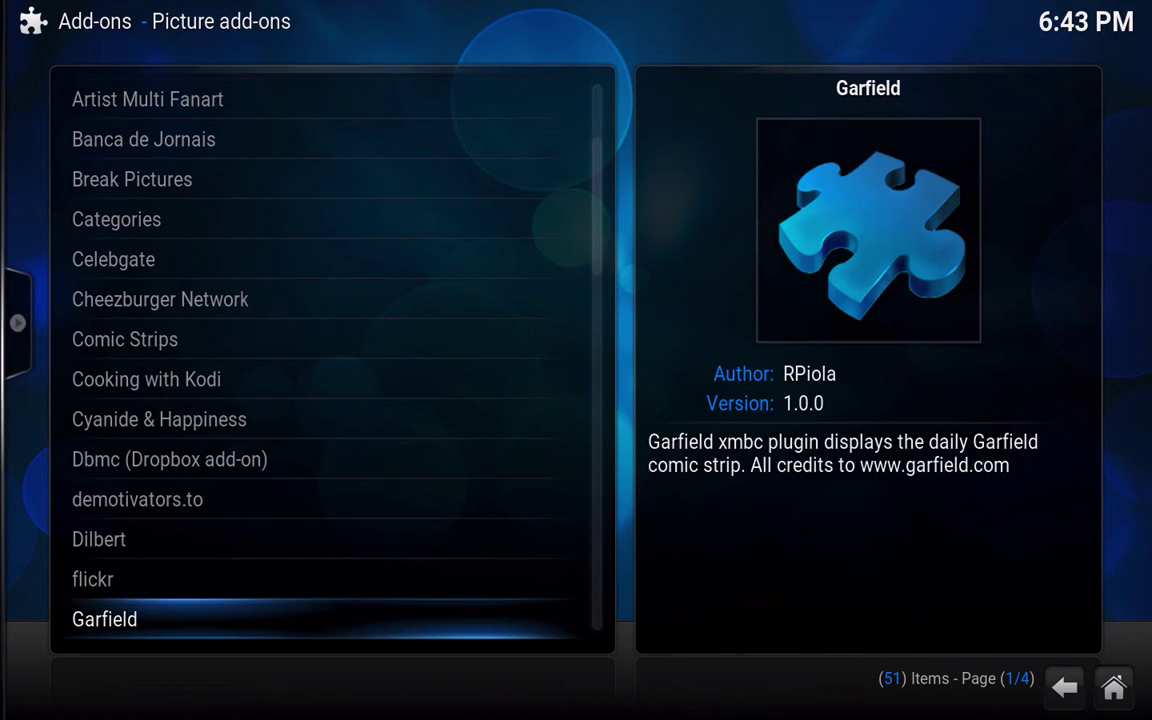
scroll(239, 517, "up", 5)
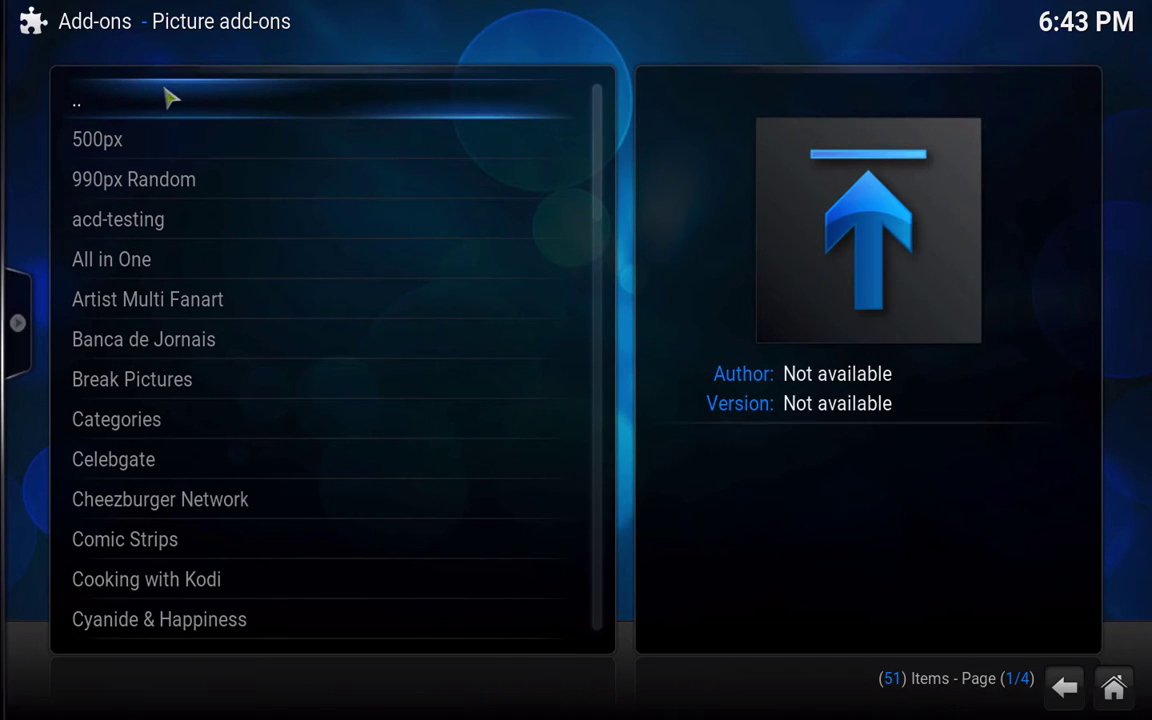
- Leave the picture add-ons list and go back through the Pictures section to the home screen
left_click(168, 97)
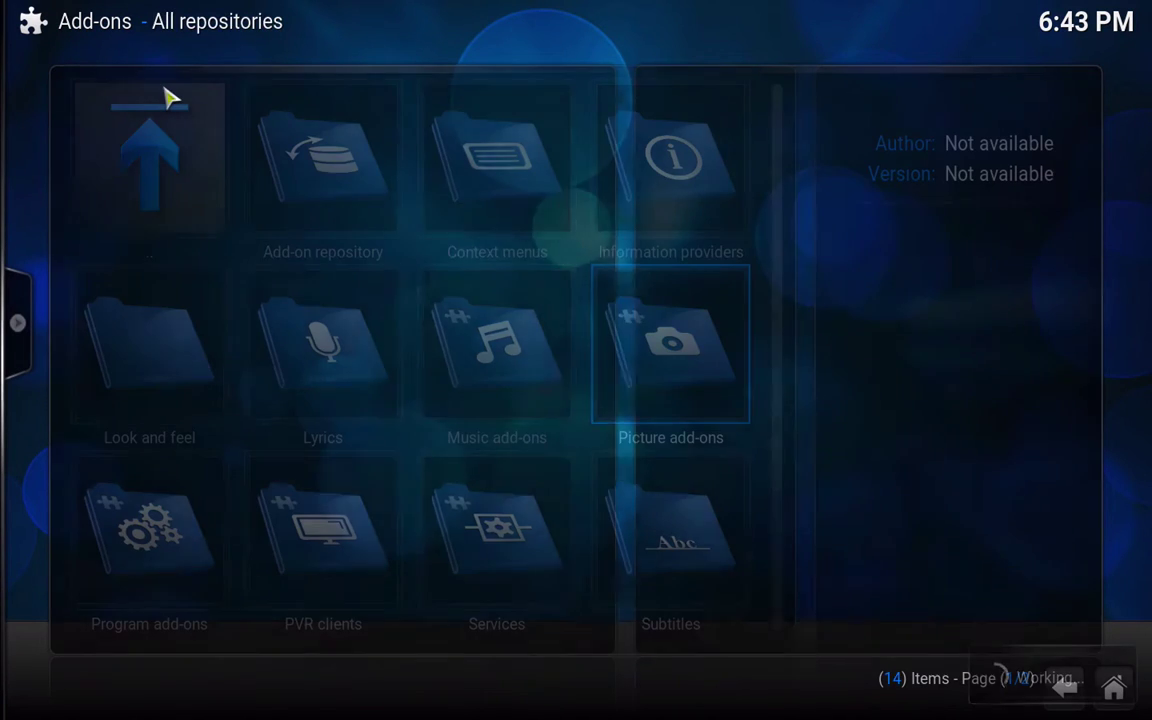
left_click(167, 95)
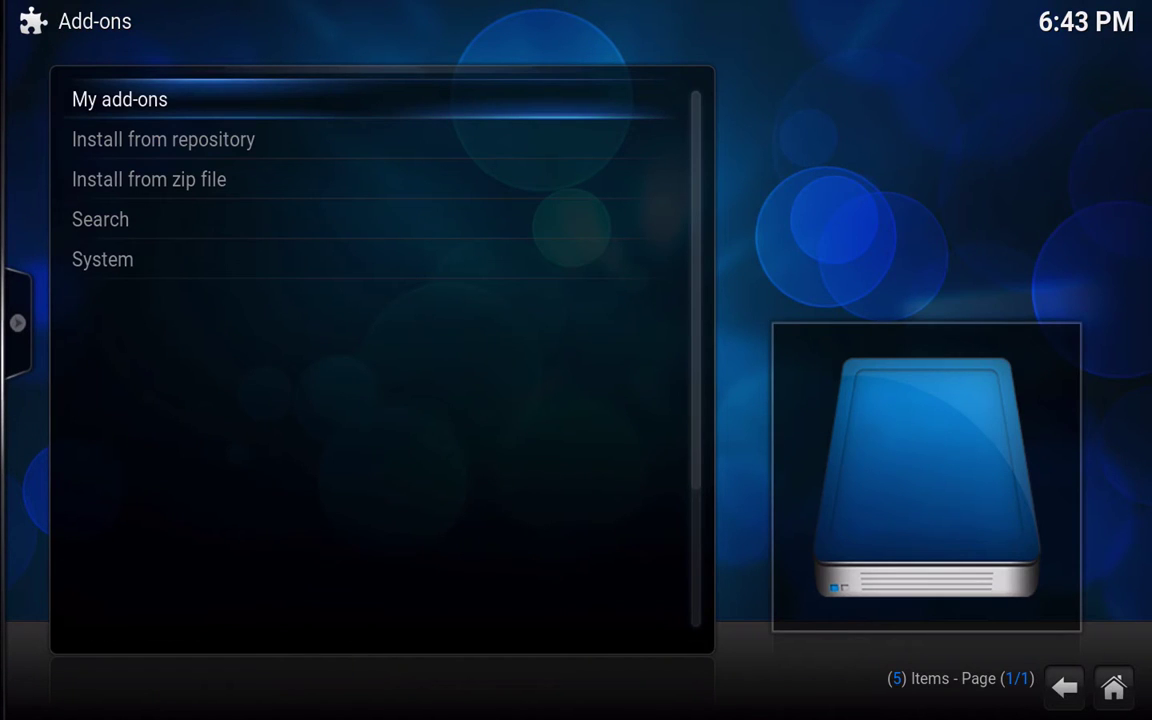
key("BackSpace")
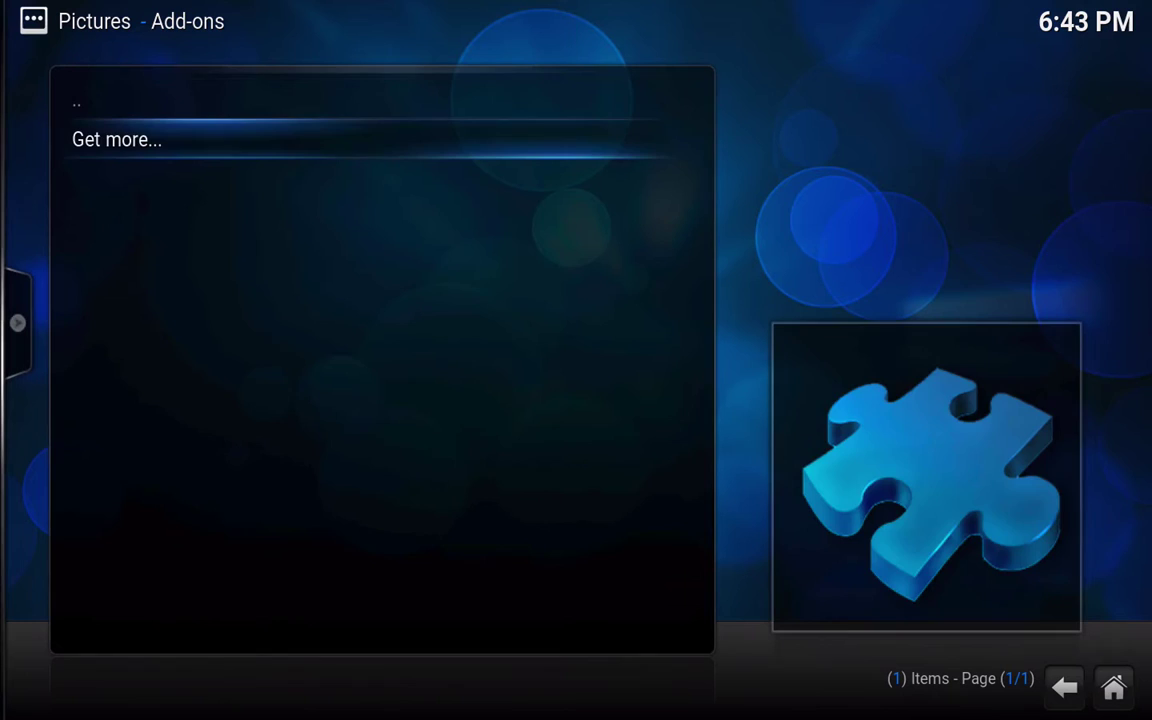
key("Up")
key("Return")
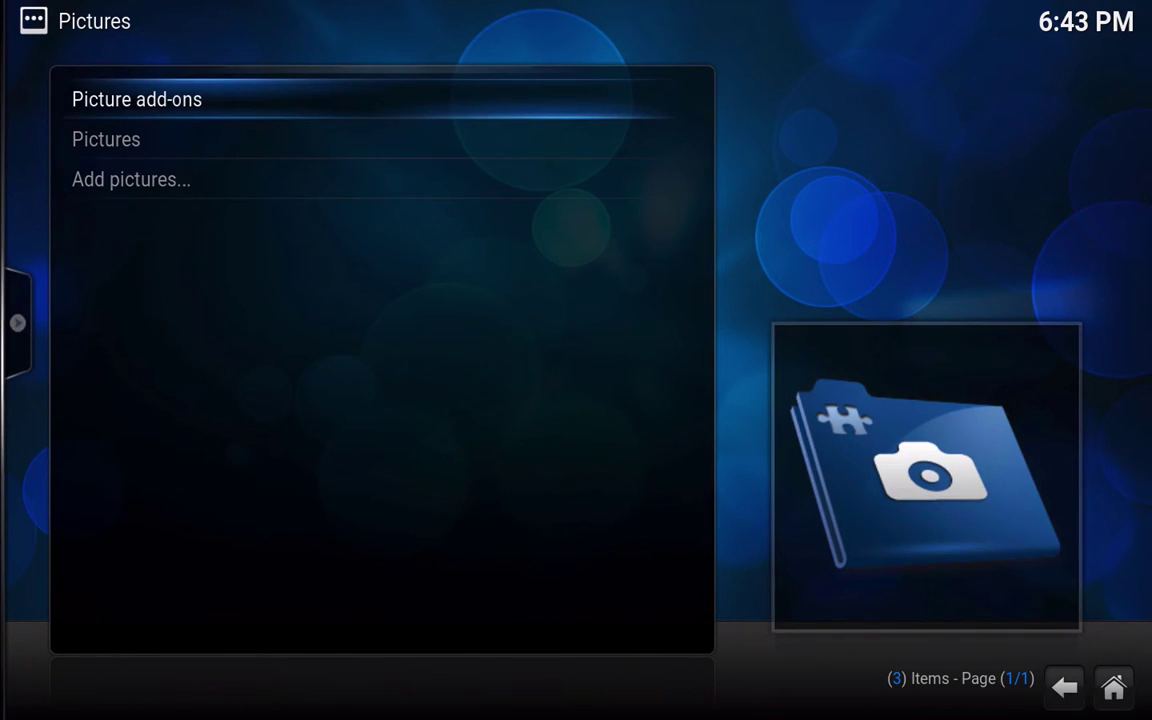
key("BackSpace")
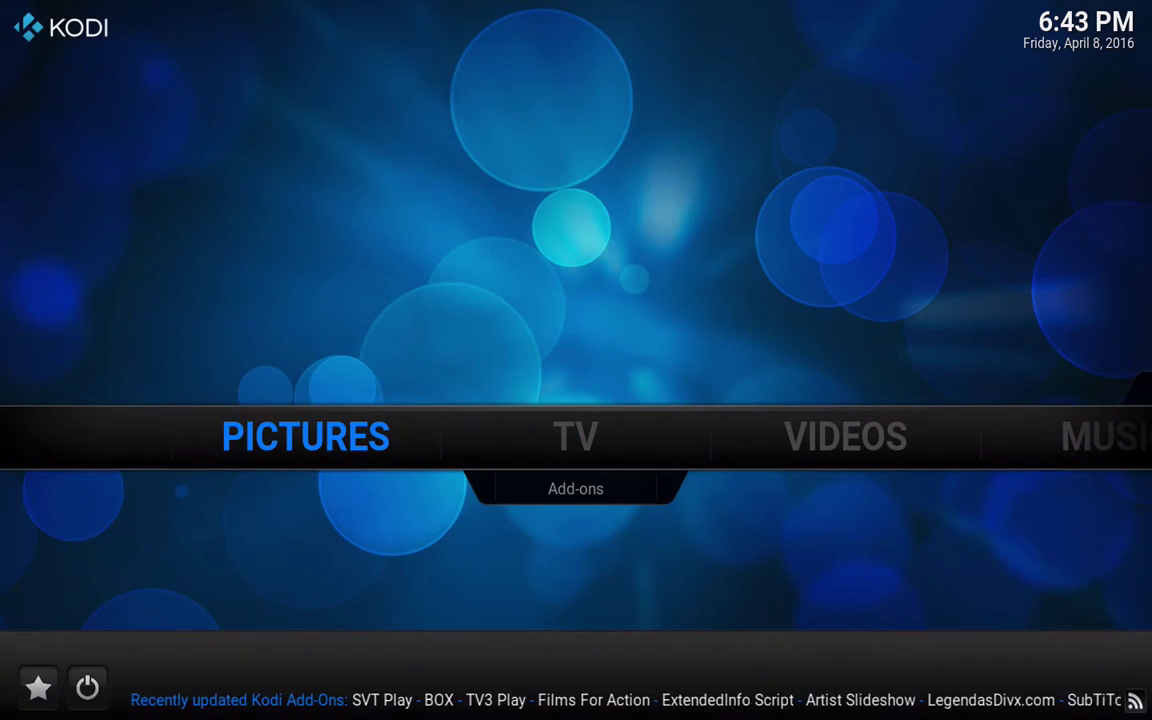
- Open the installed video add-ons from the Videos section of the home screen
key("Right")
key("Right")
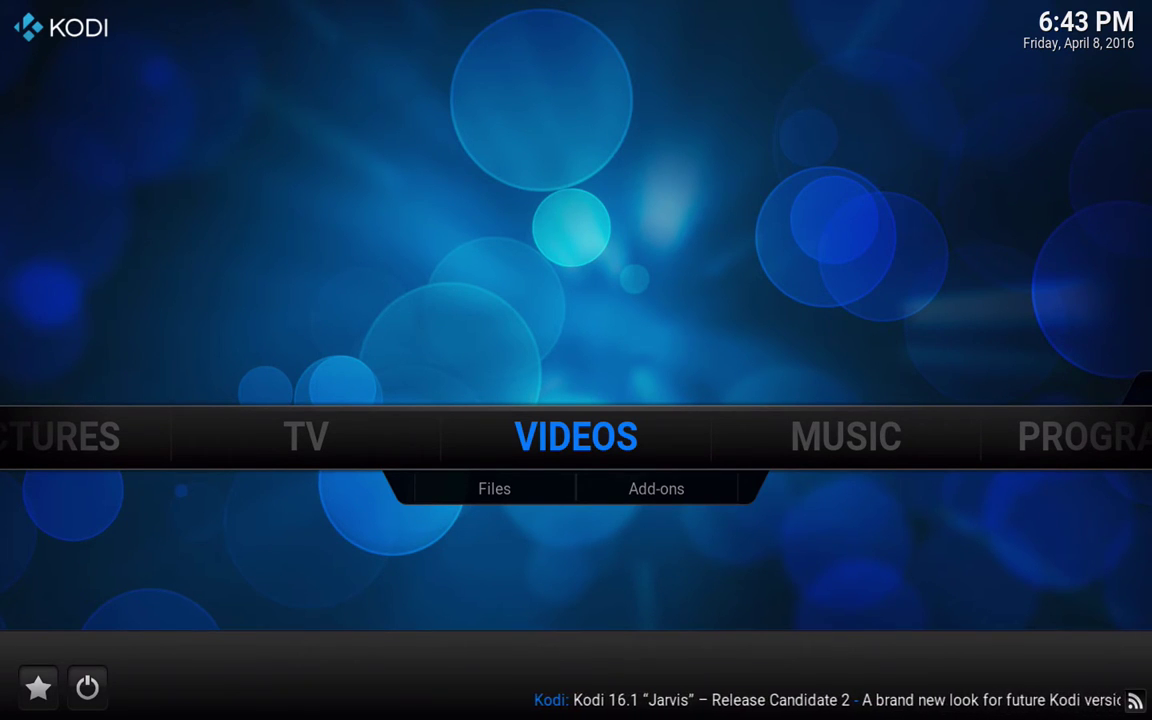
key("Down")
key("Right")
key("Return")
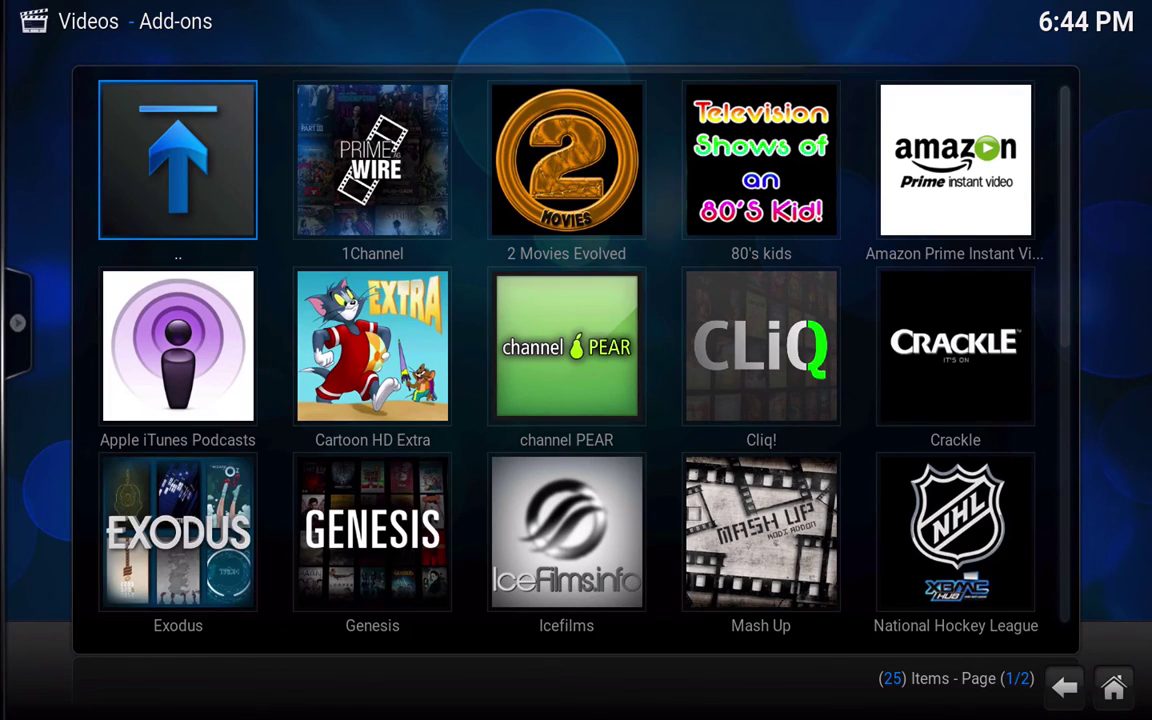
- Look over the installed video add-ons, including Apple iTunes Podcasts and Cartoon HD Extra, ending on channel PEAR
key("Down")
key("Down")
key("Down")
key("Up")
key("Up")
key("Up")
left_click(178, 346)
left_click(372, 346)
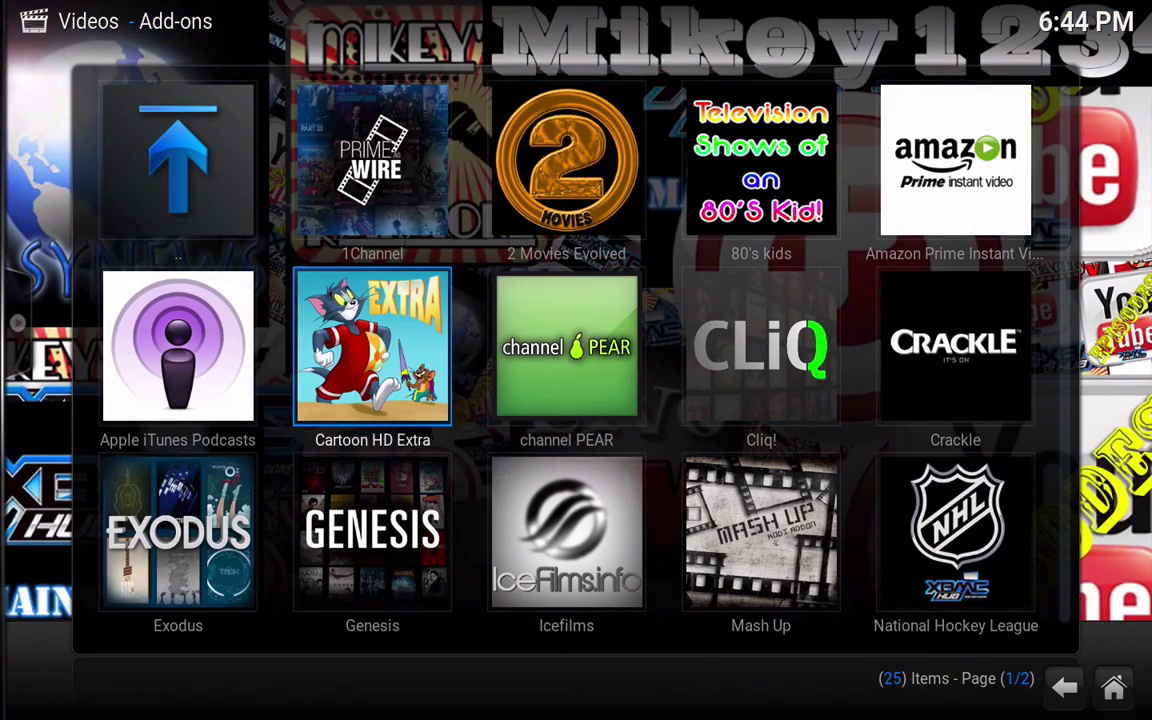
left_click(178, 346)
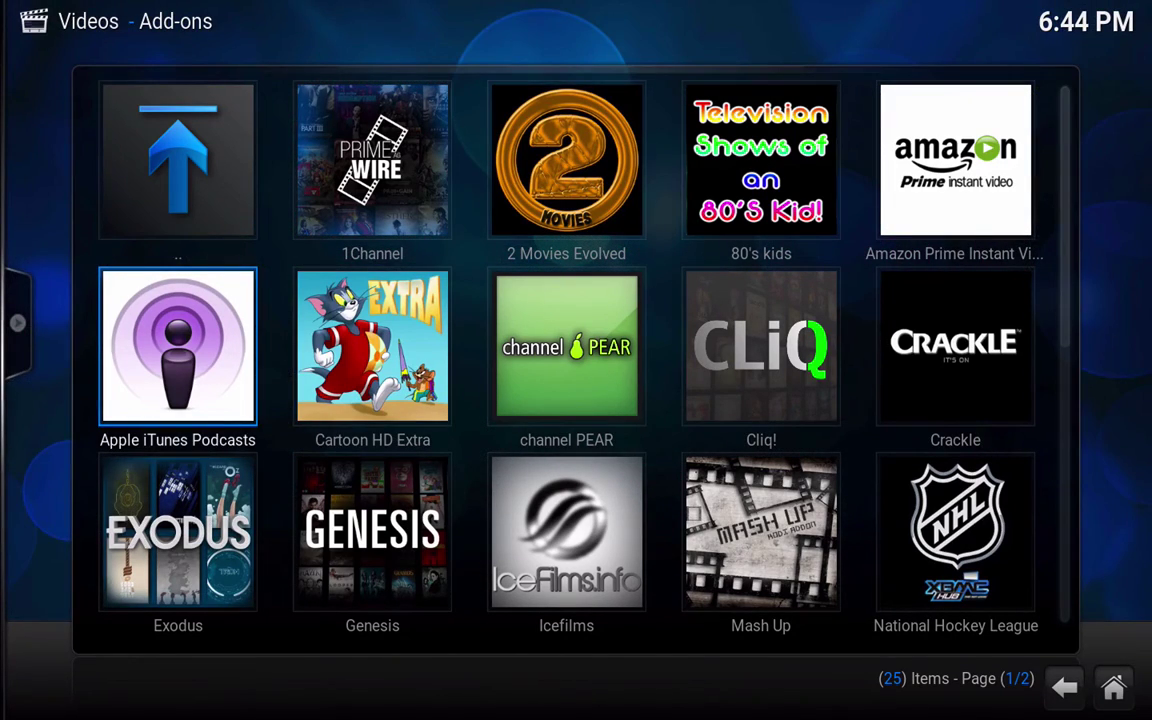
left_click(372, 346)
left_click(566, 346)
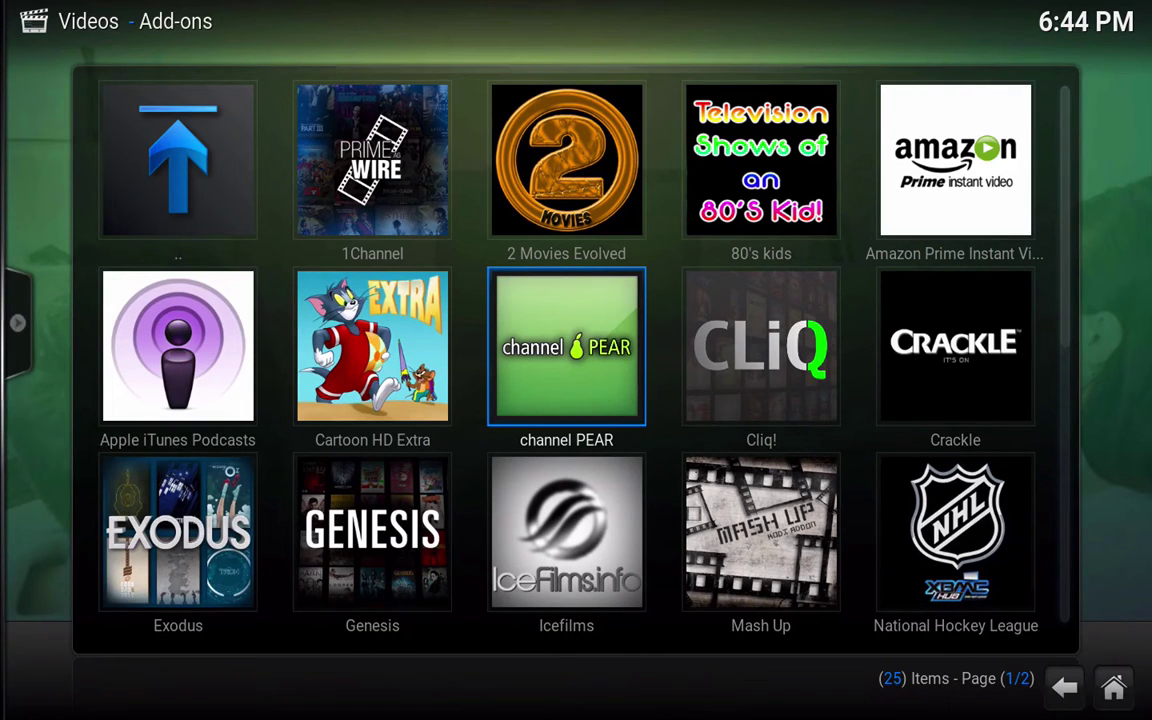
- Open the channel PEAR add-on and its All Channels list
key("Return")
left_click(124, 139)
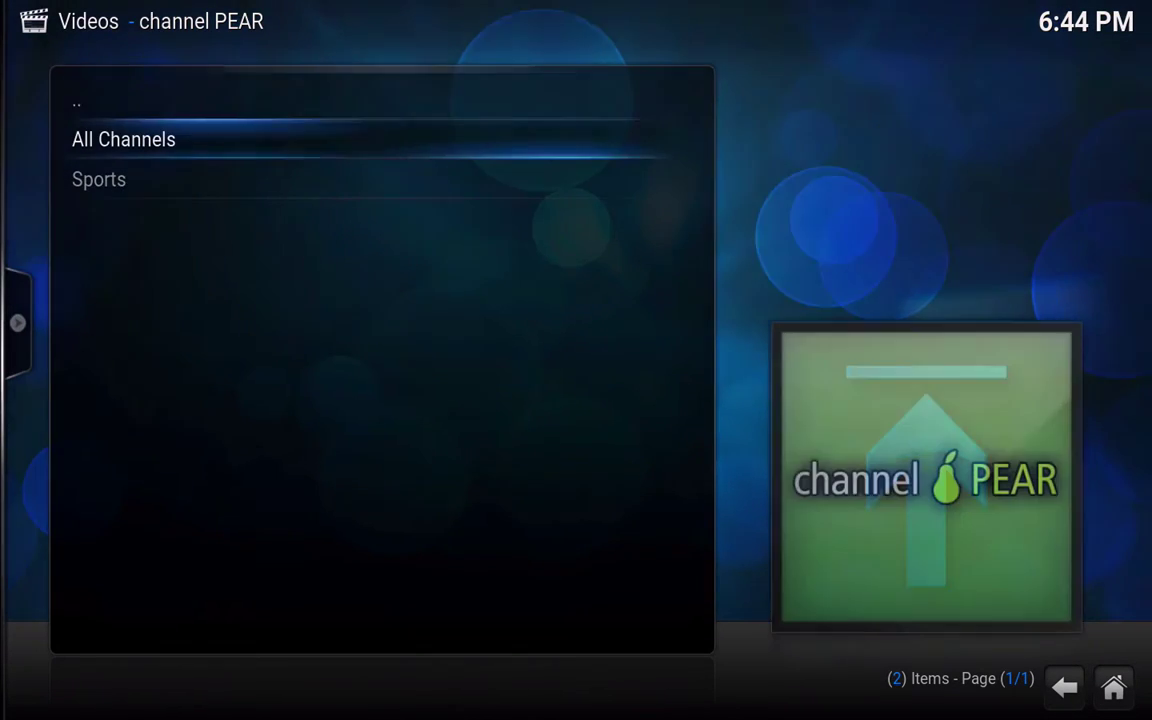
key("Return")
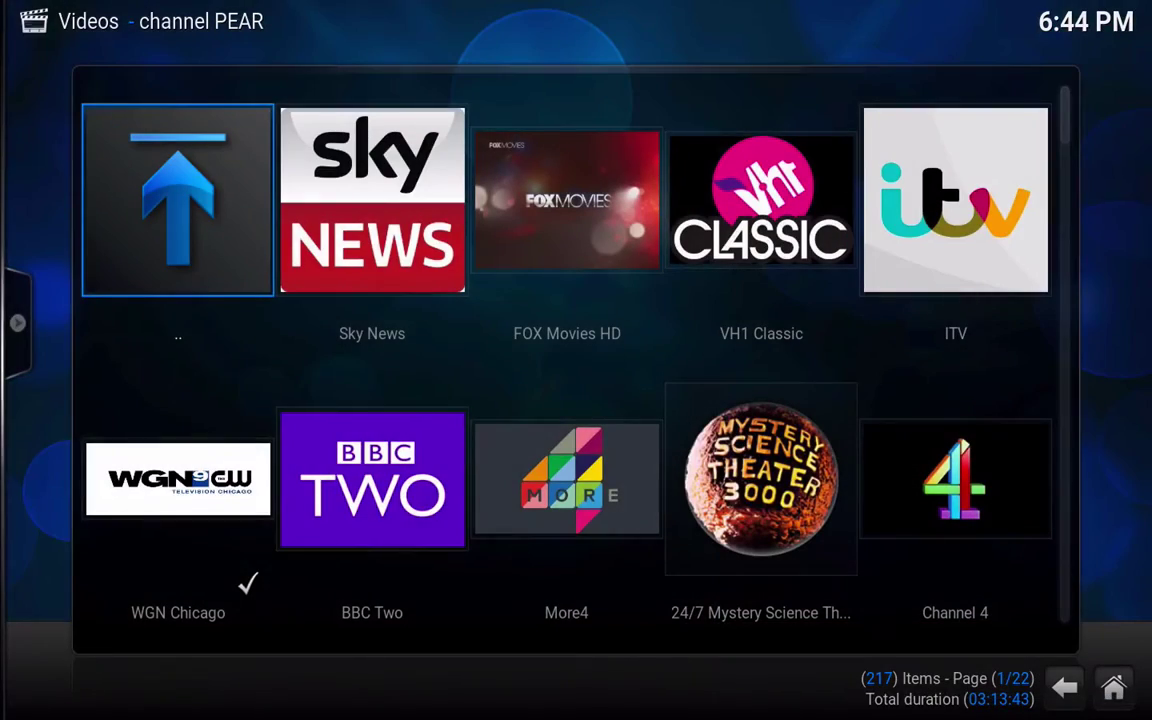
- Browse the first pages of channel PEAR's channels for what is offered, and return to the start of the list
key("Down")
key("Down")
key("Down")
key("Down")
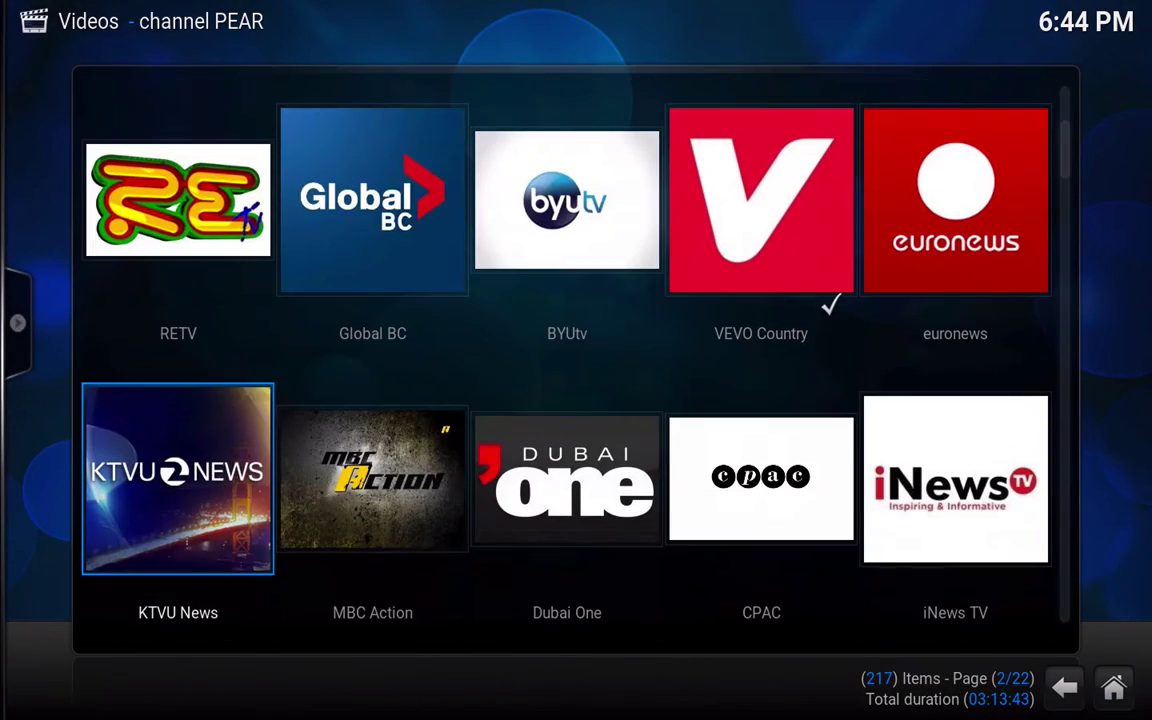
key("Down")
key("Down")
key("Down")
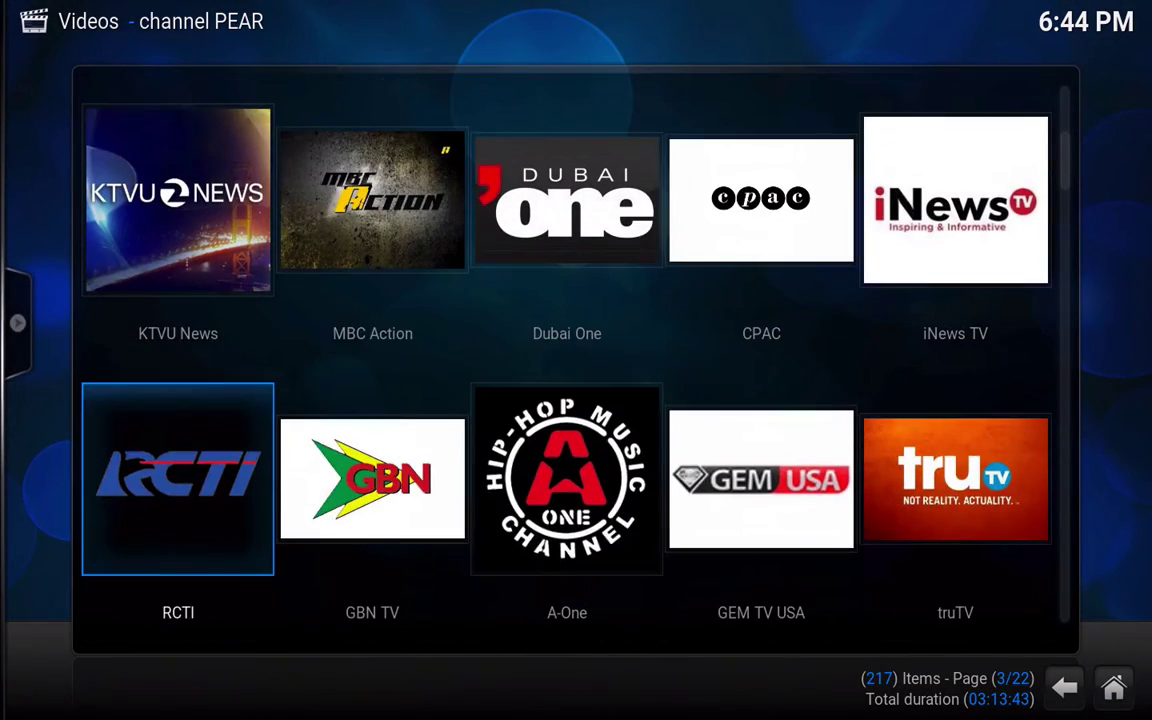
key("Down")
key("Down")
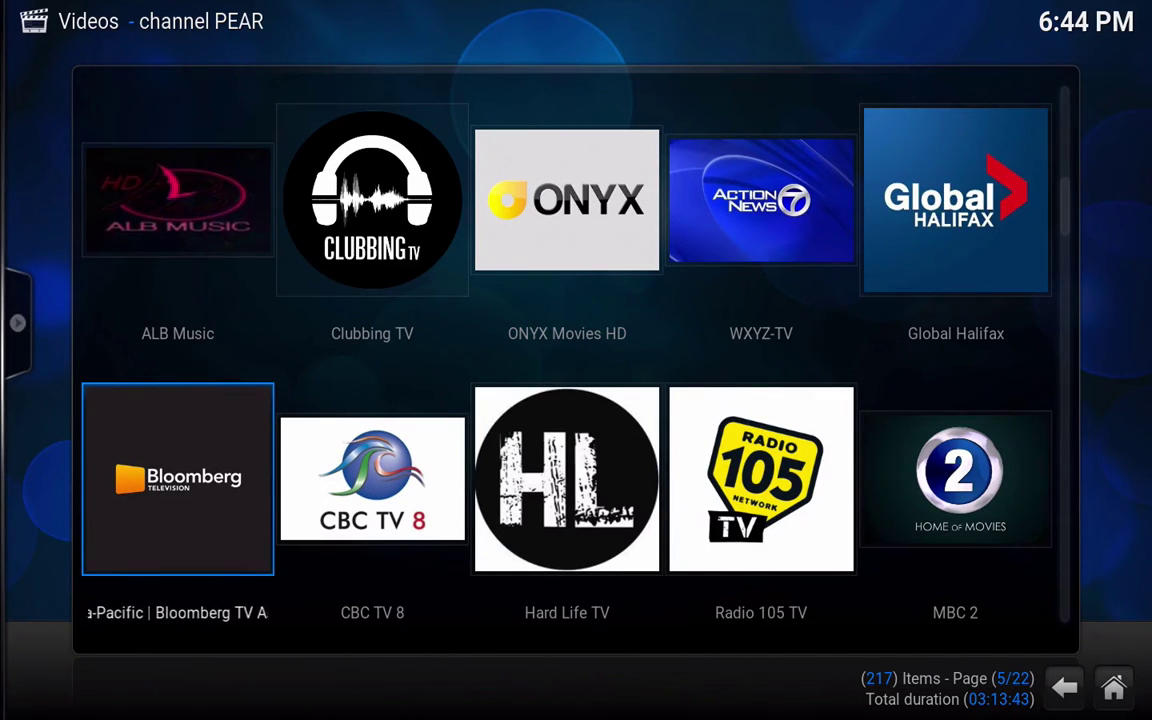
scroll(162, 138, "up", 8)
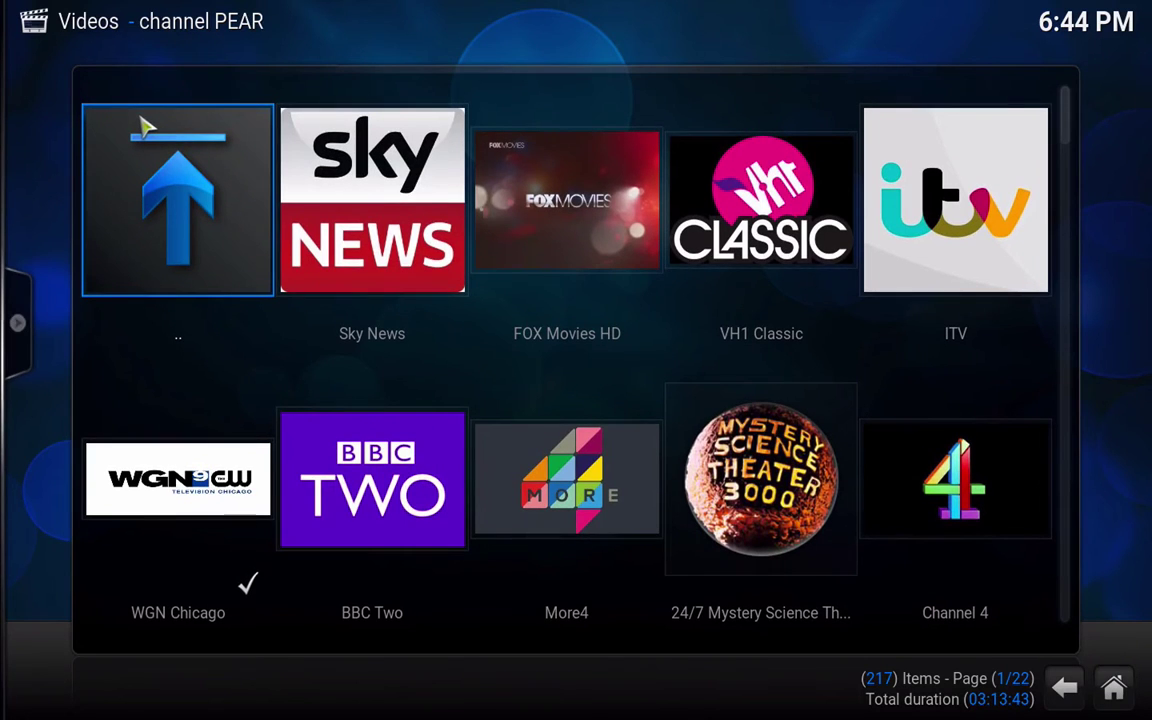
- Leave channel PEAR for the installed video add-ons, view their second page, and return to the first page
left_click(145, 125)
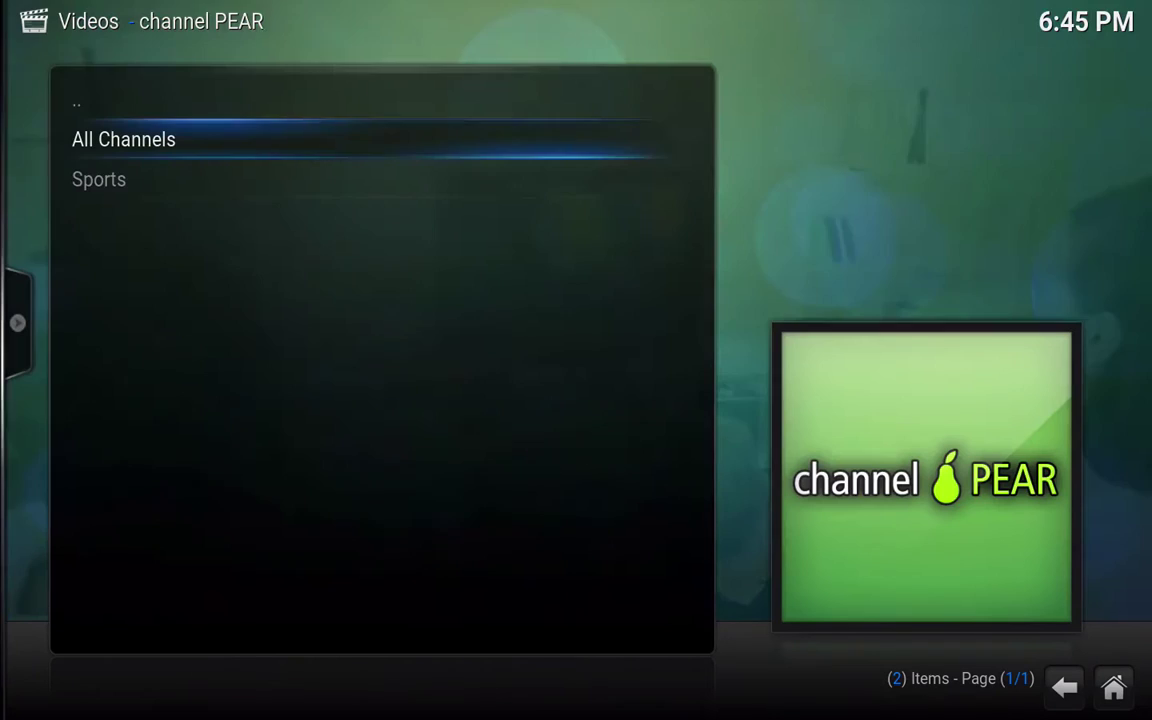
key("Up")
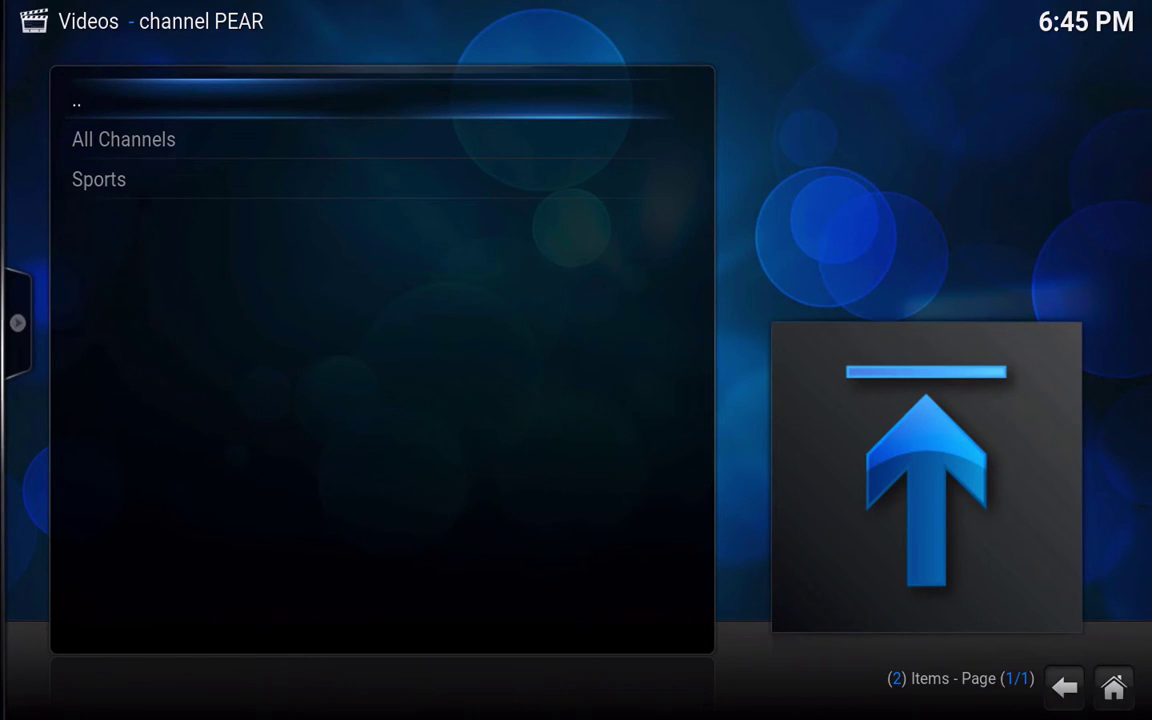
key("Up")
key("Down")
key("Return")
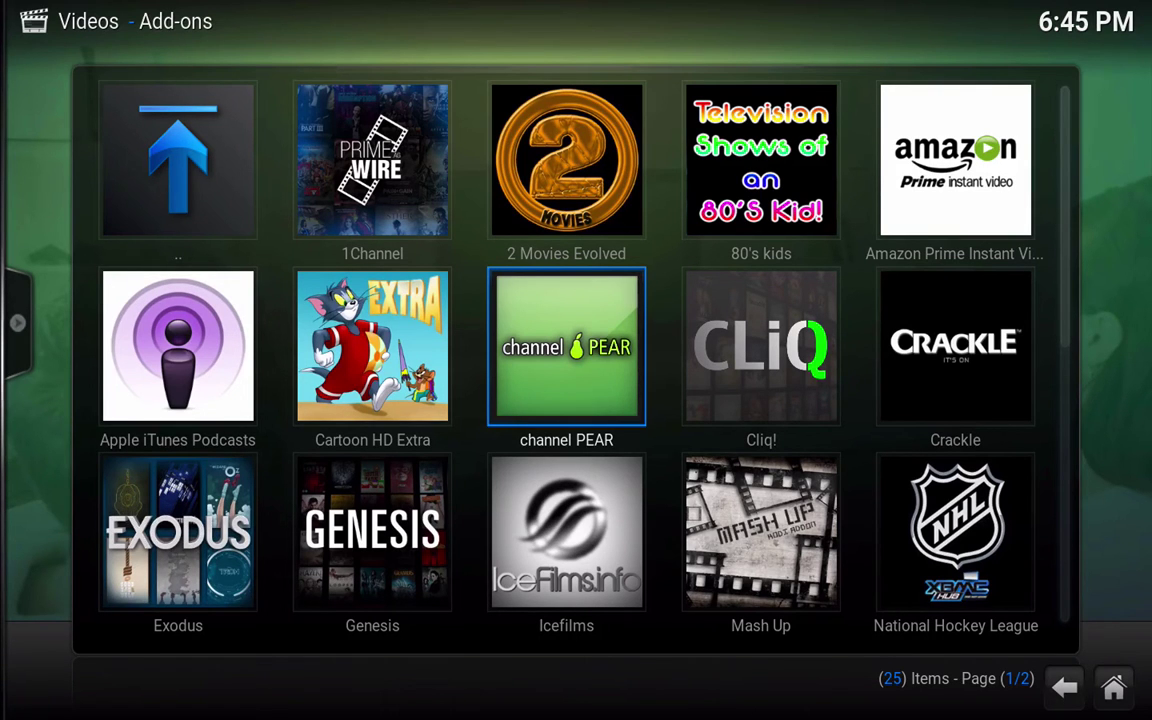
scroll(147, 125, "down", 3)
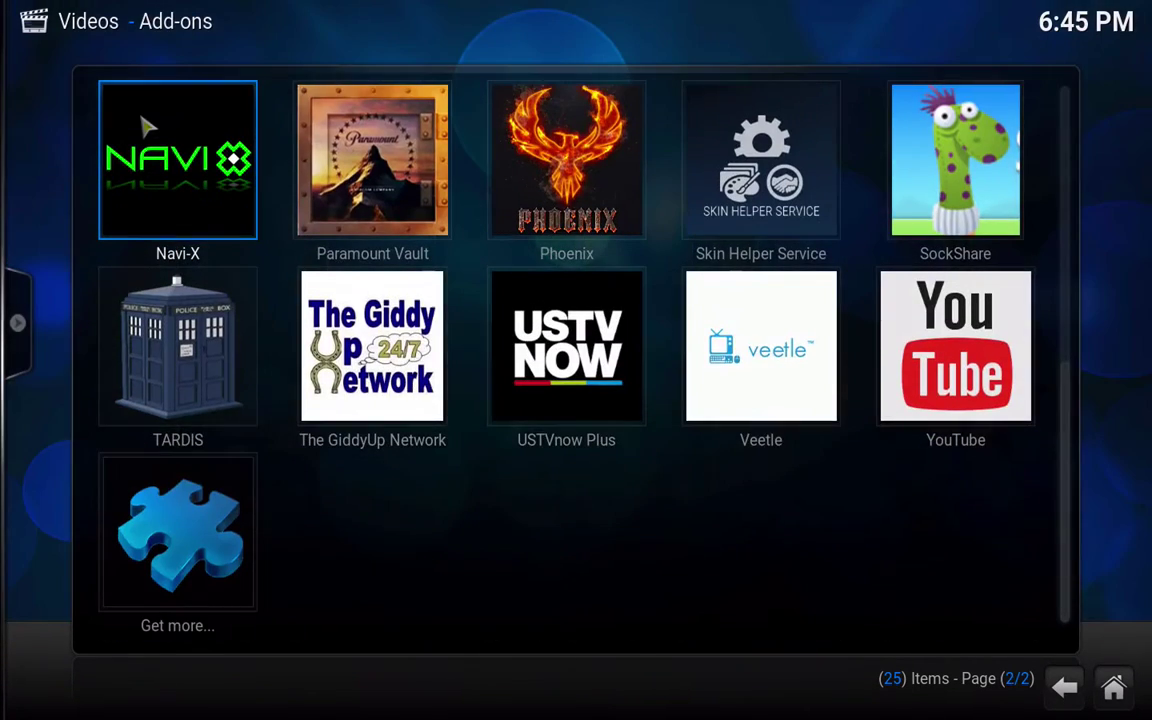
scroll(147, 125, "up", 3)
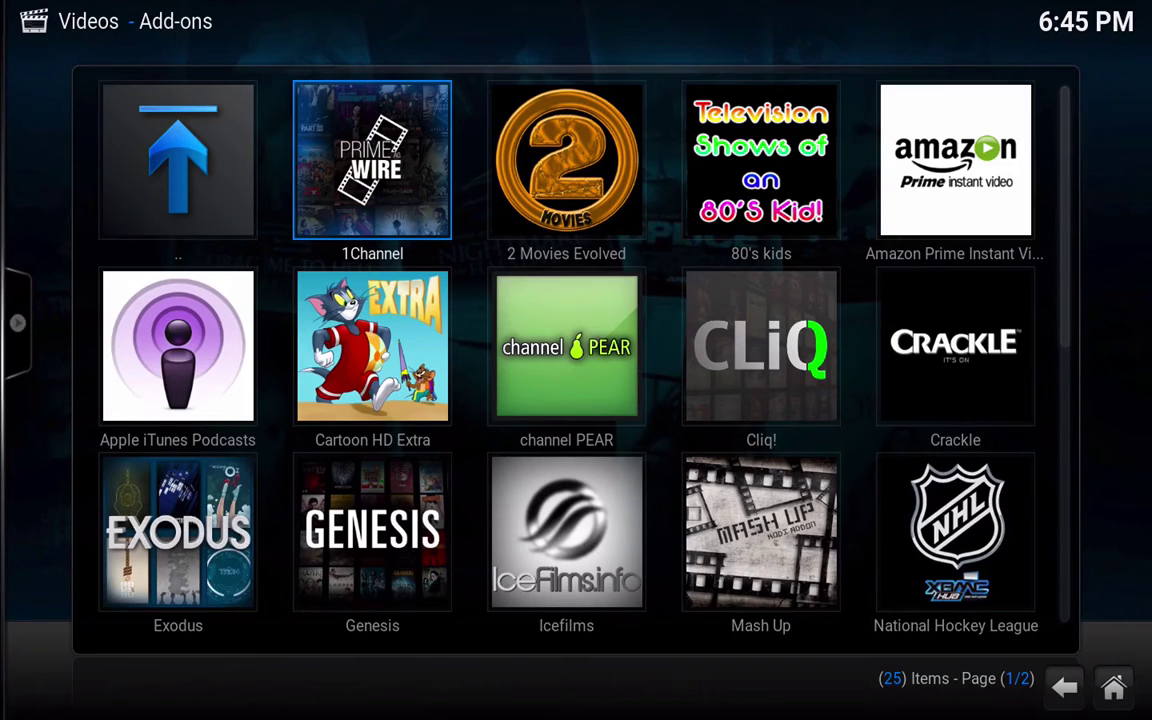
- Reopen the channel PEAR add-on and show its All Channels list
key("Down")
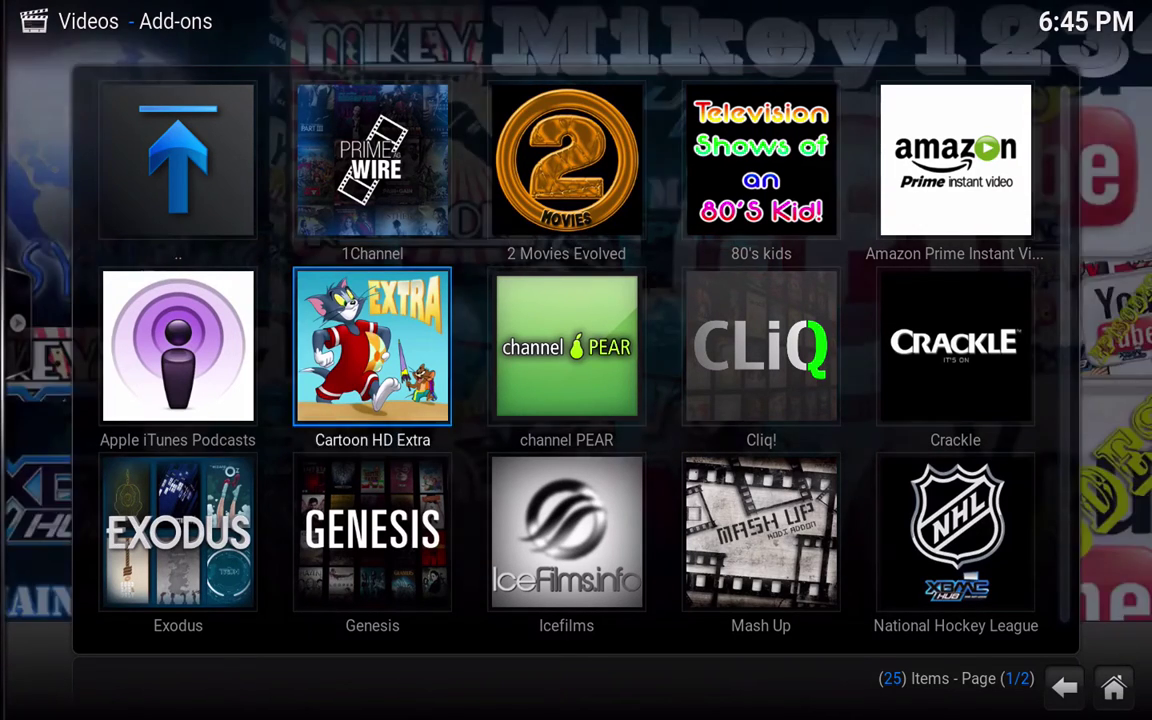
key("Right")
key("Return")
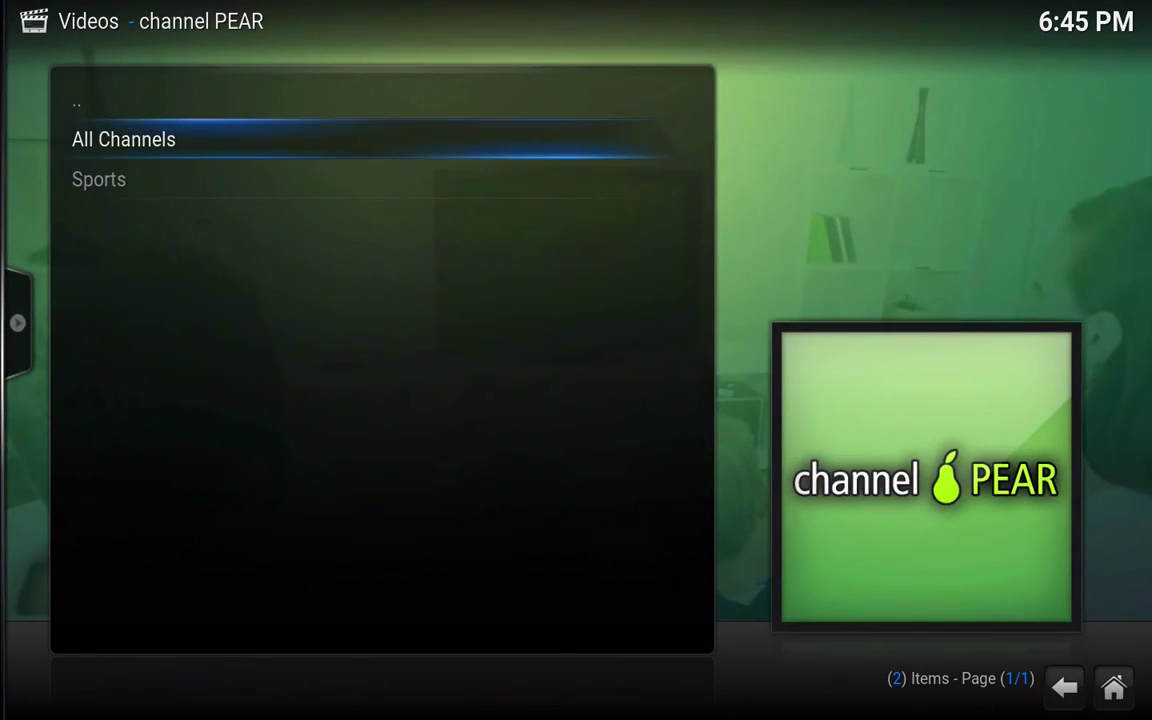
key("Return")
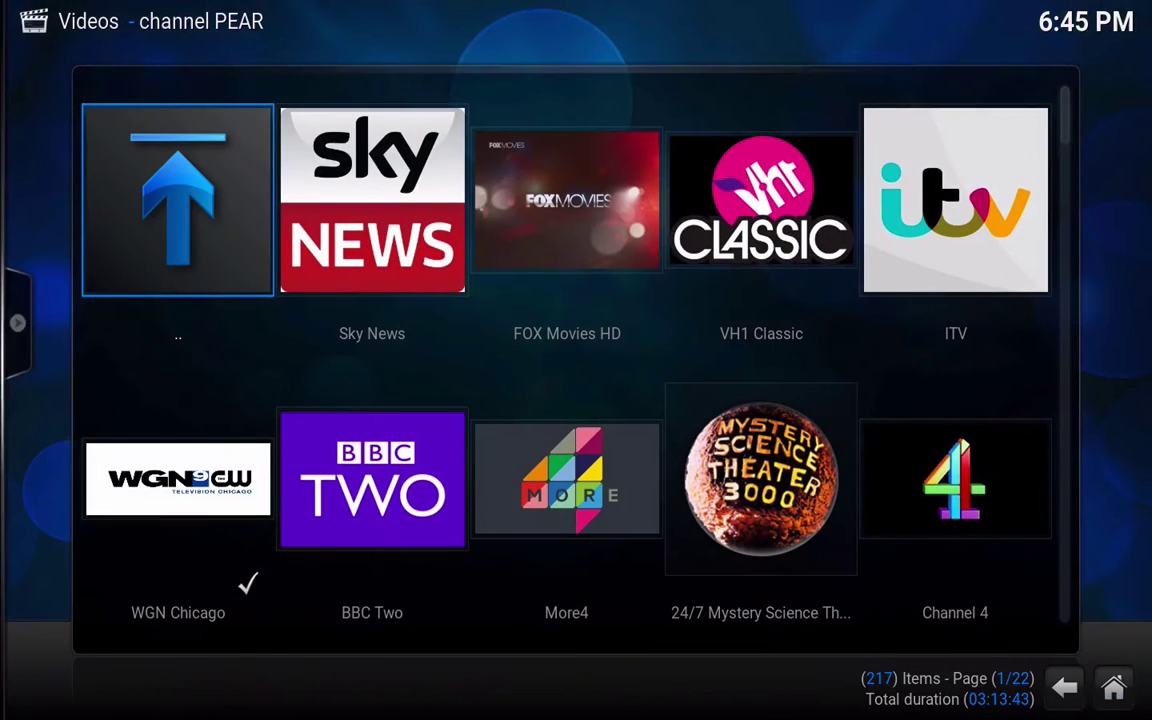
- Play the ABC News channel from the first page of channels and return to the list
key("Down")
key("Down")
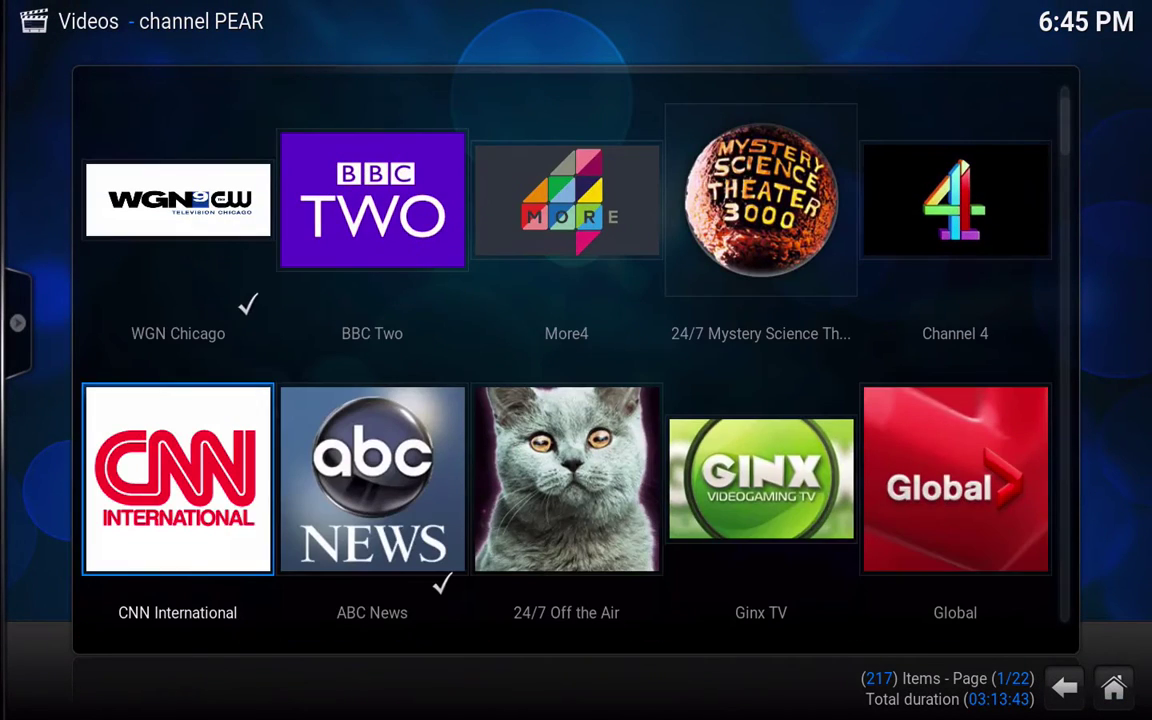
key("Right")
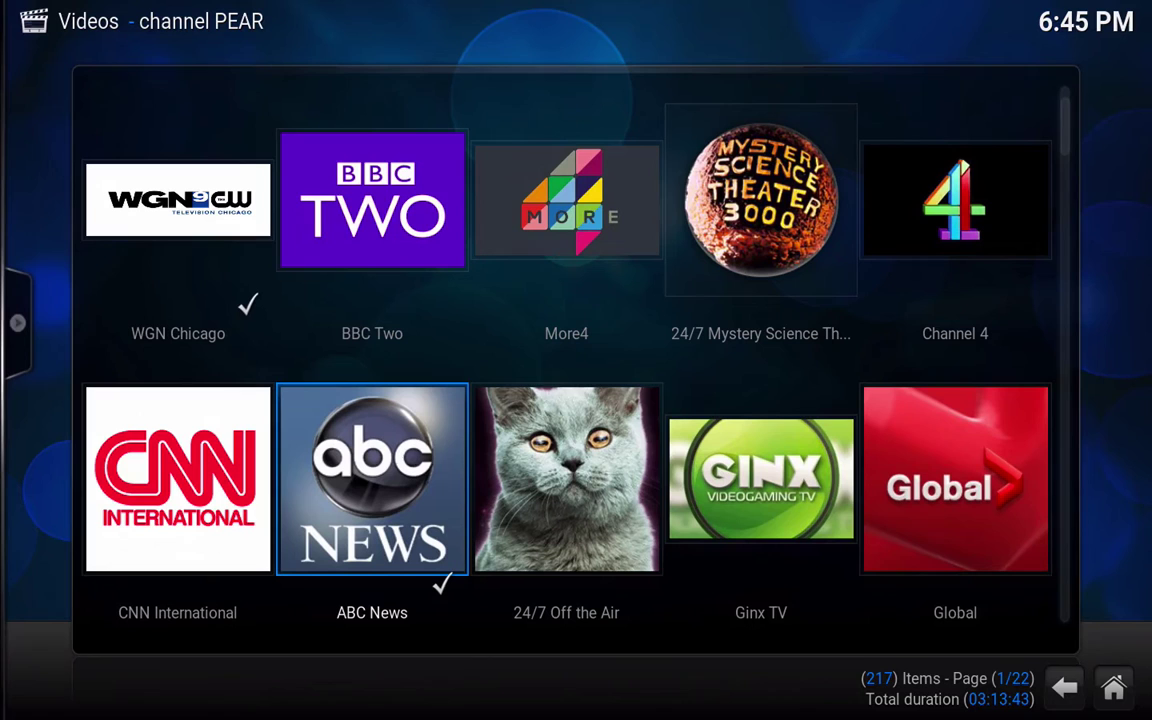
key("Return")
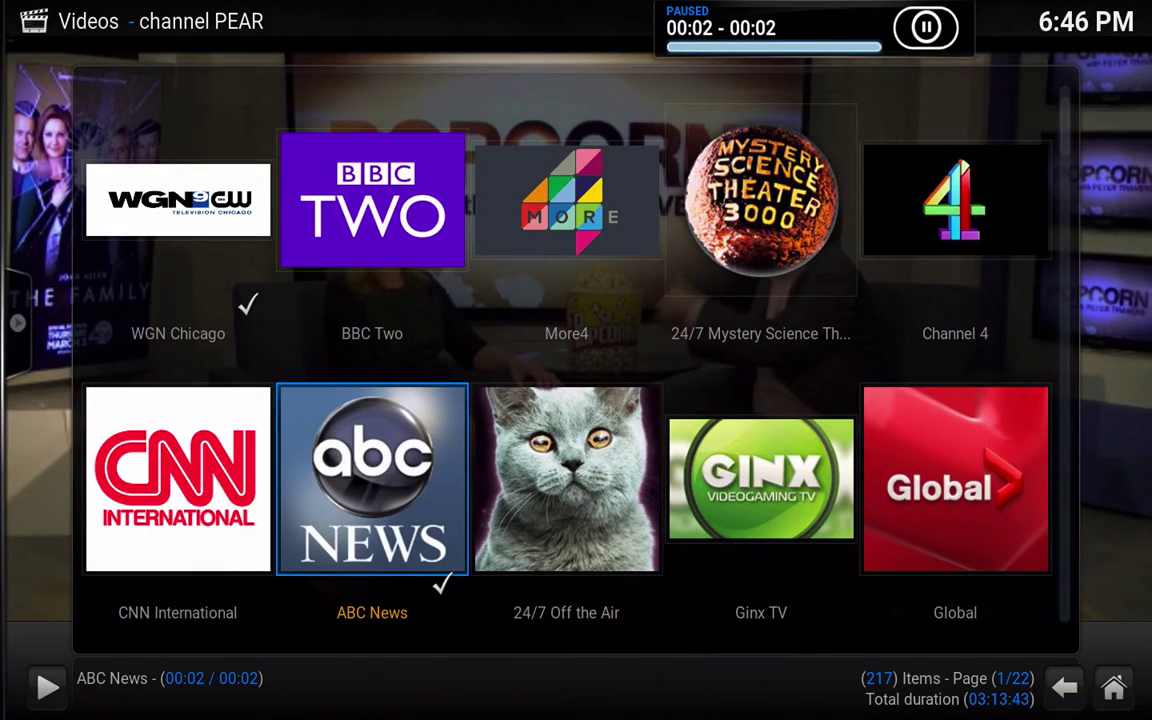
- Play the CNN International channel and return to the channel list
key("Left")
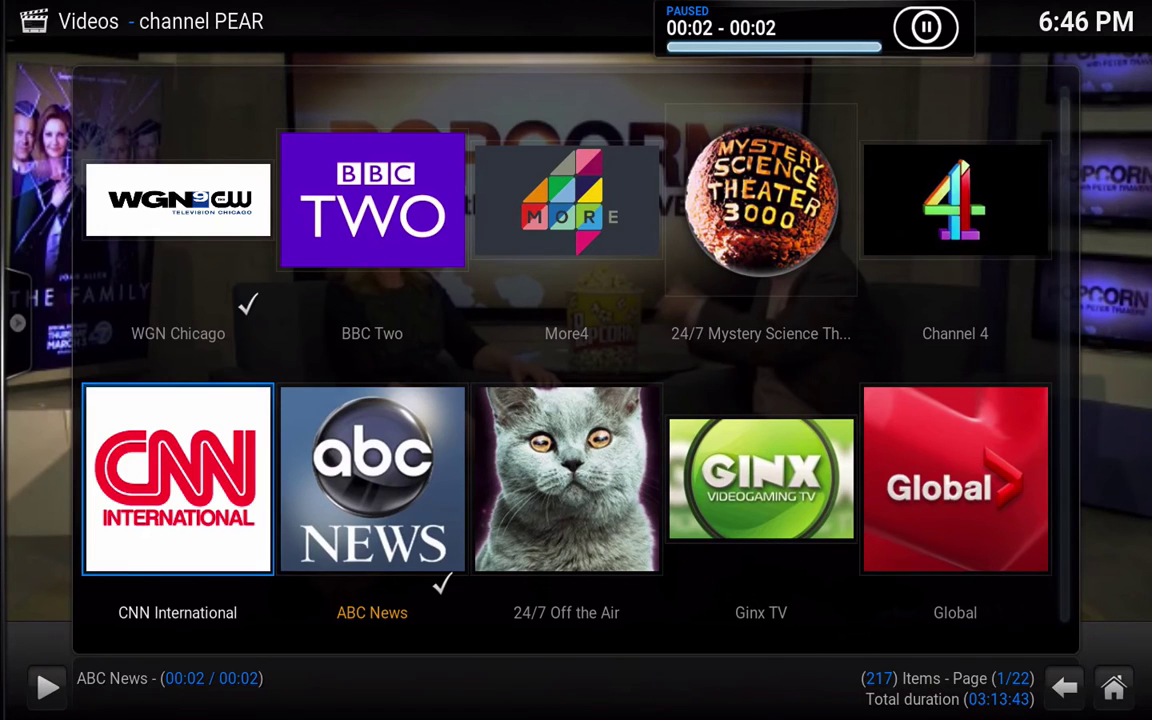
key("Left")
key("Right")
key("Return")
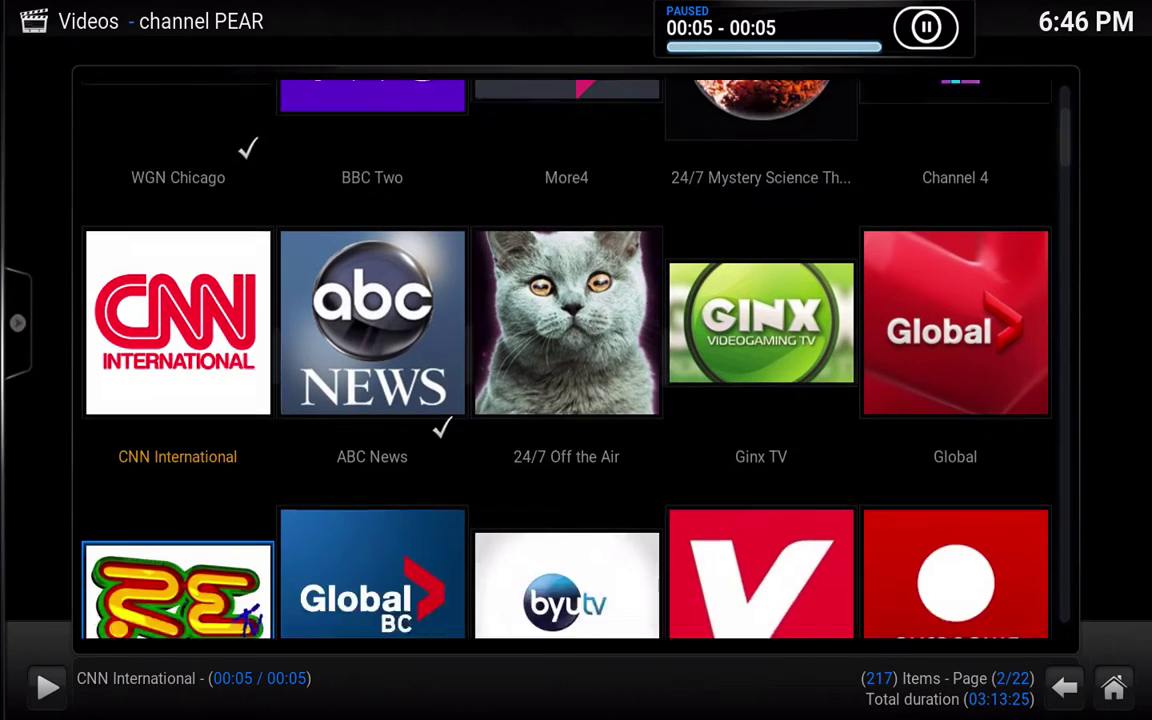
- Play Channel 4 from the first page of channels and return to the list
key("Right")
key("Right")
key("Right")
key("Right")
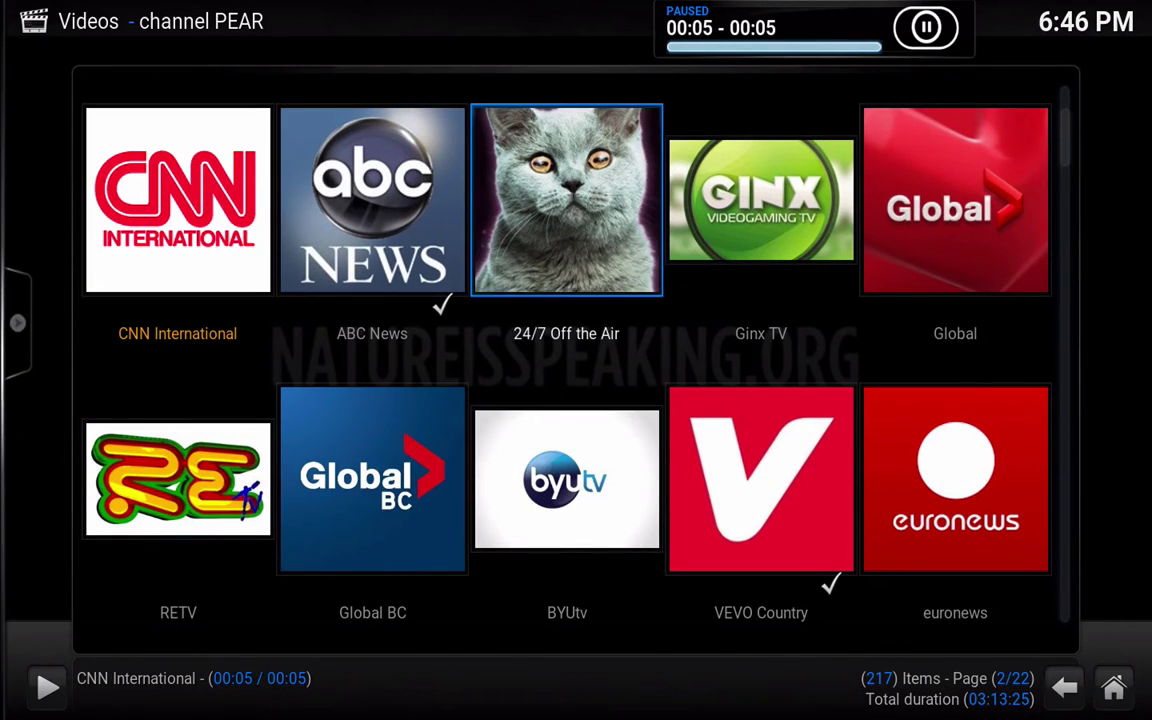
key("Up")
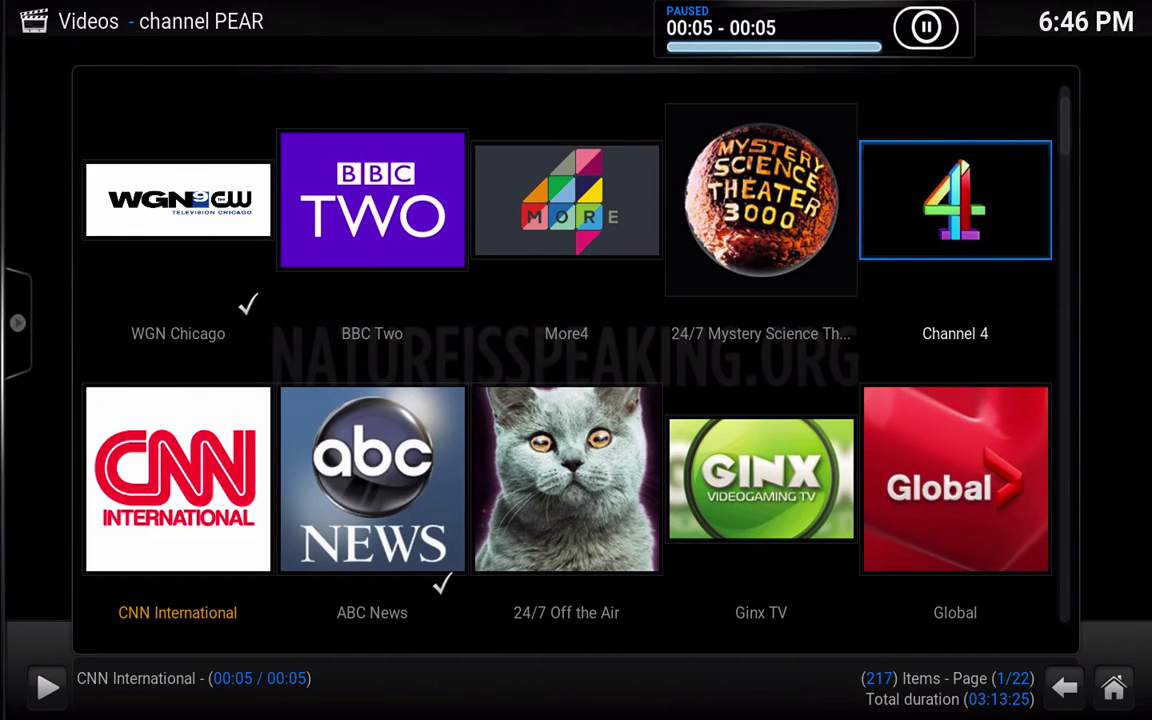
key("Return")
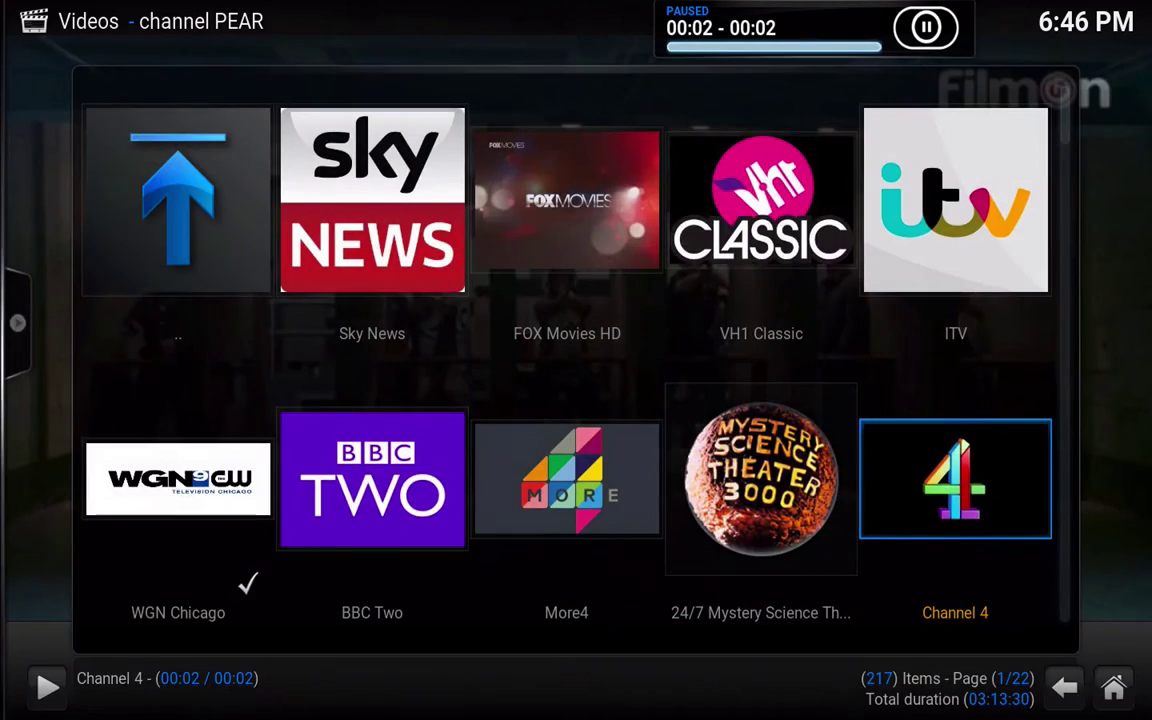
- Play the More4 channel and return to the channel list
key("Left")
key("Left")
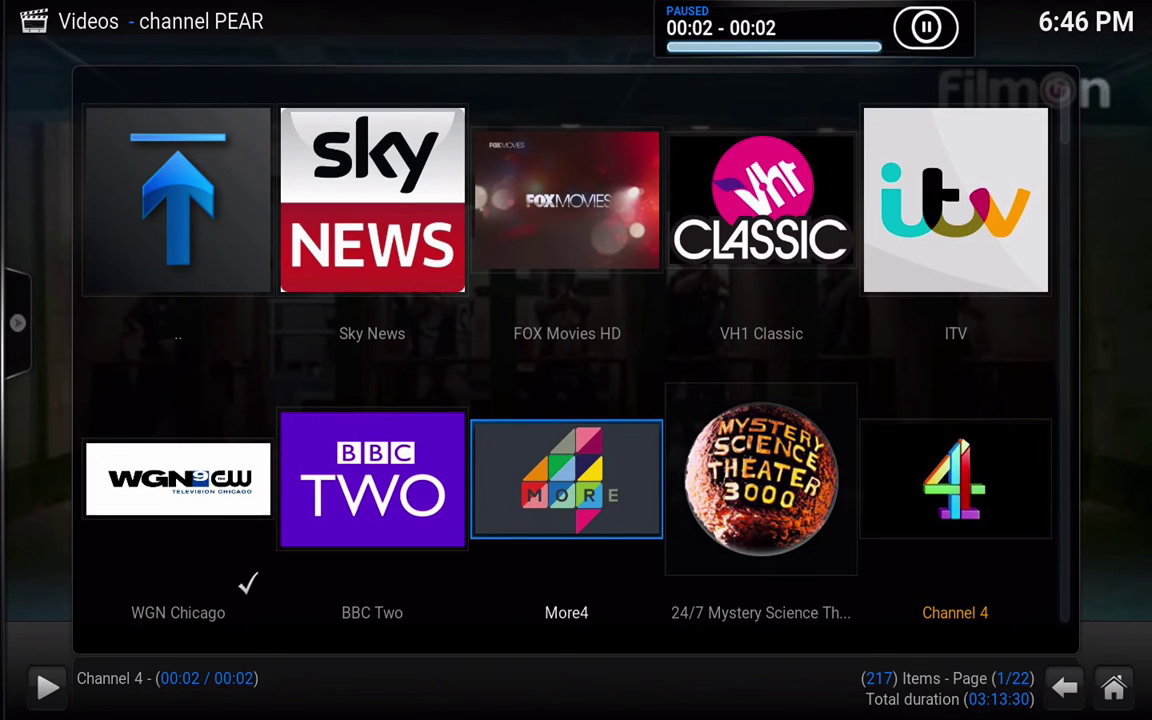
key("Return")
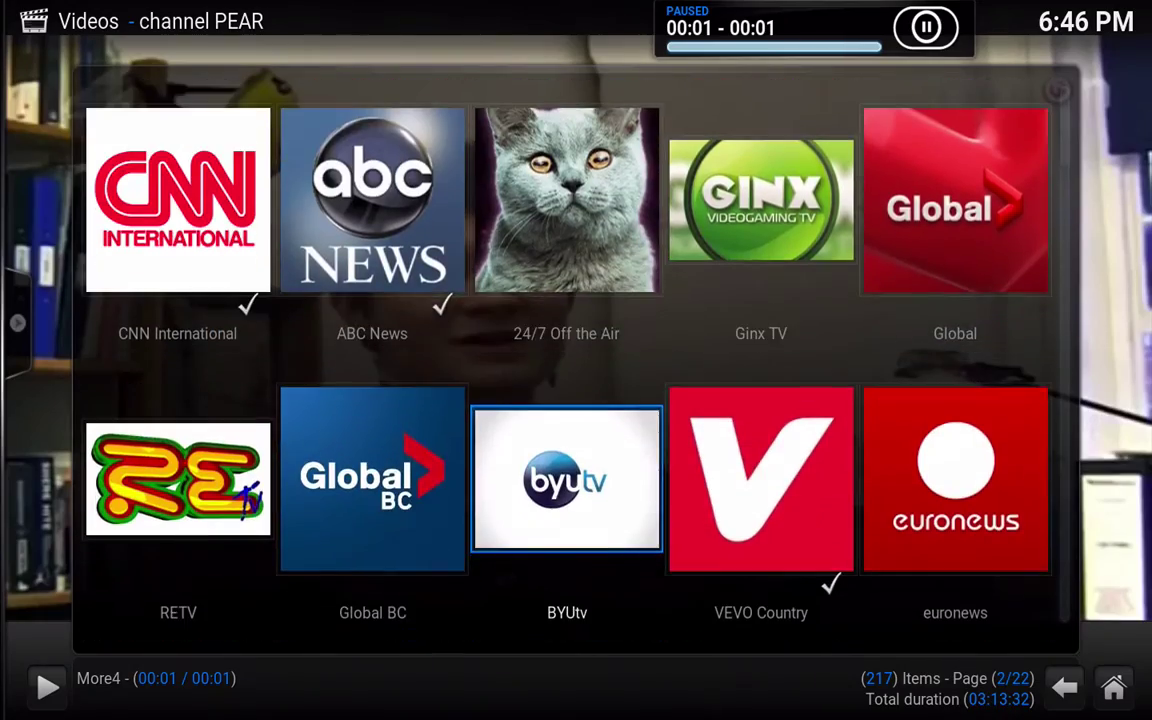
- Browse the channel list through to page 9 to see what channel PEAR offers
key("Down")
key("Down")
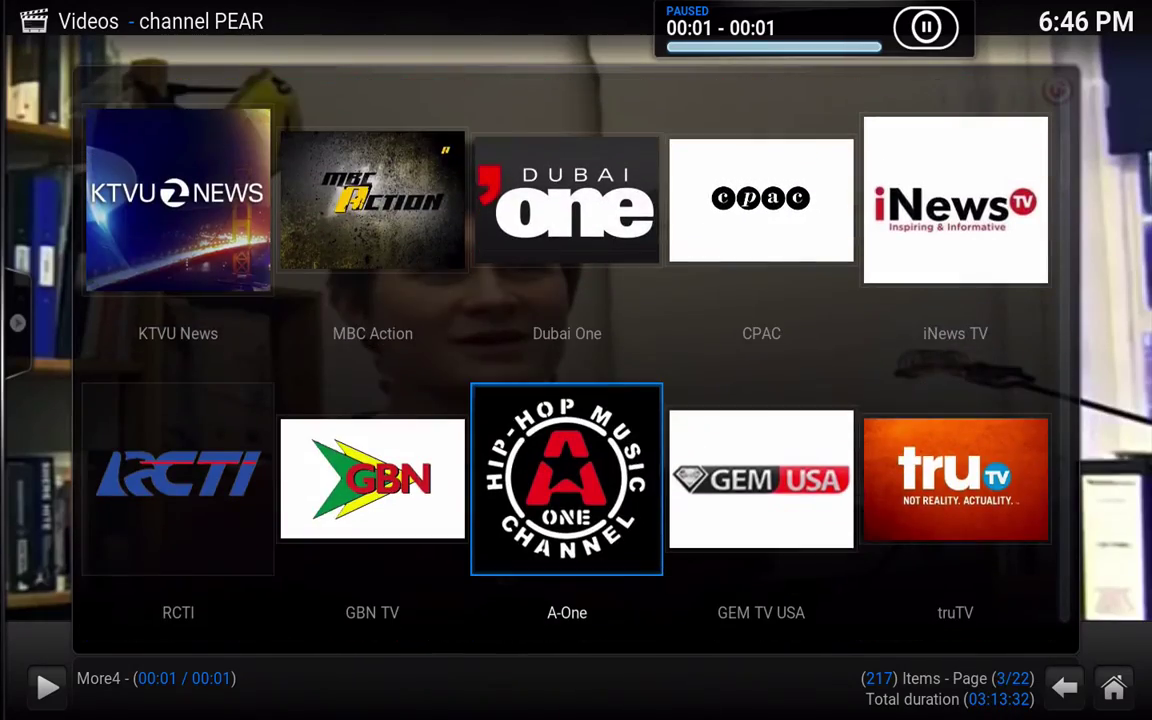
key("Down")
key("Down")
key("Down")
key("Down")
key("Down")
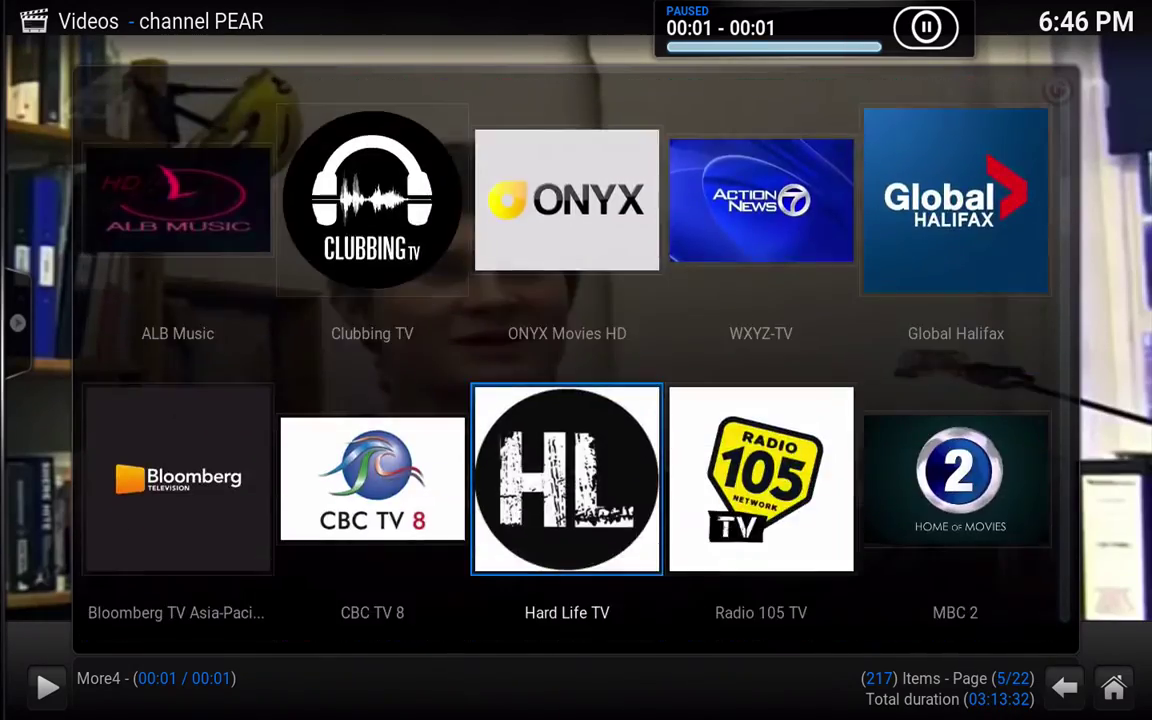
key("Down")
key("Down")
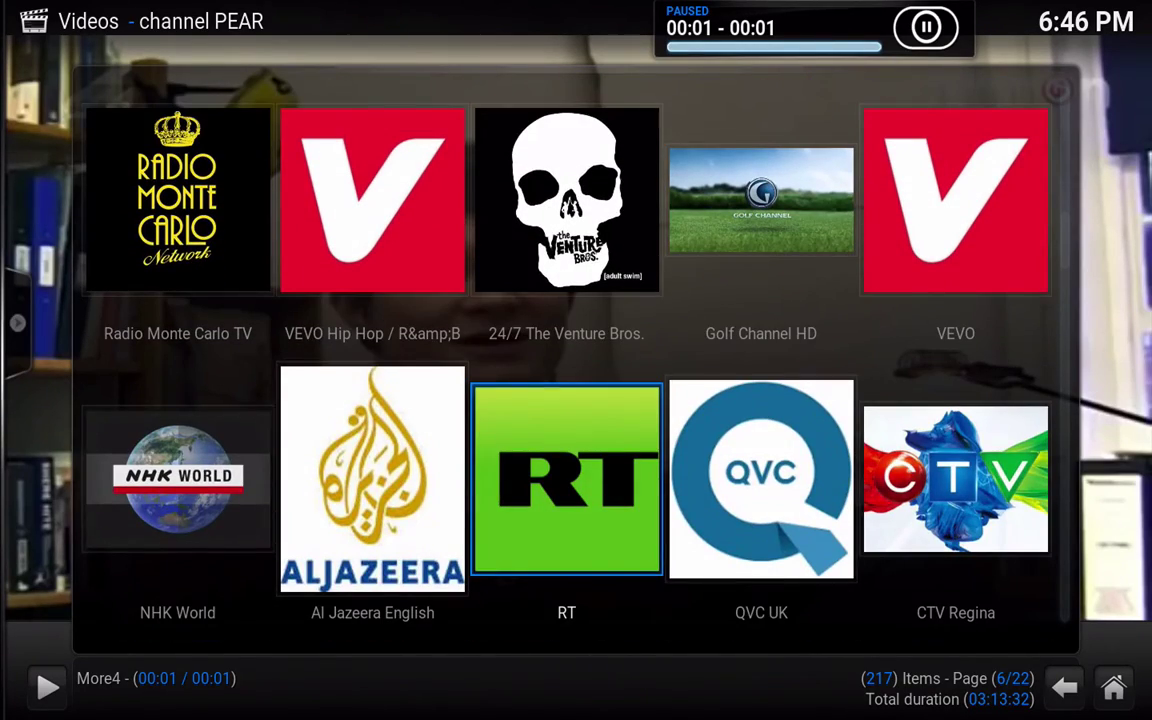
key("Down")
key("Down")
key("Down")
key("Down")
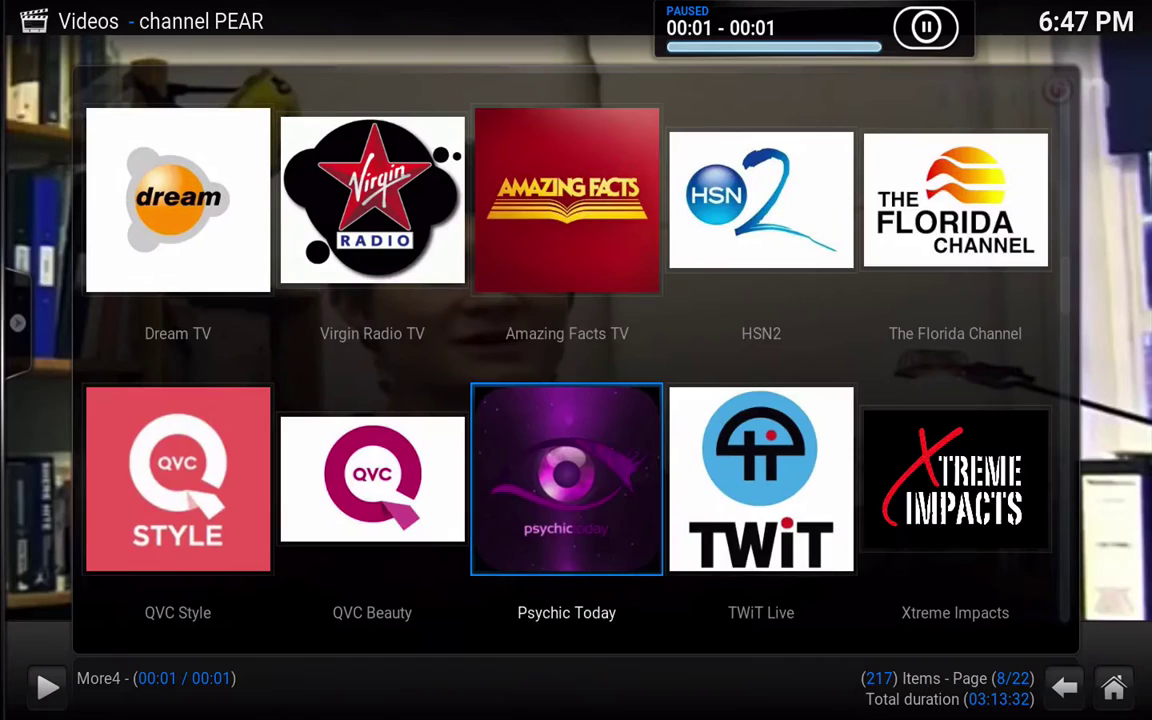
key("Down")
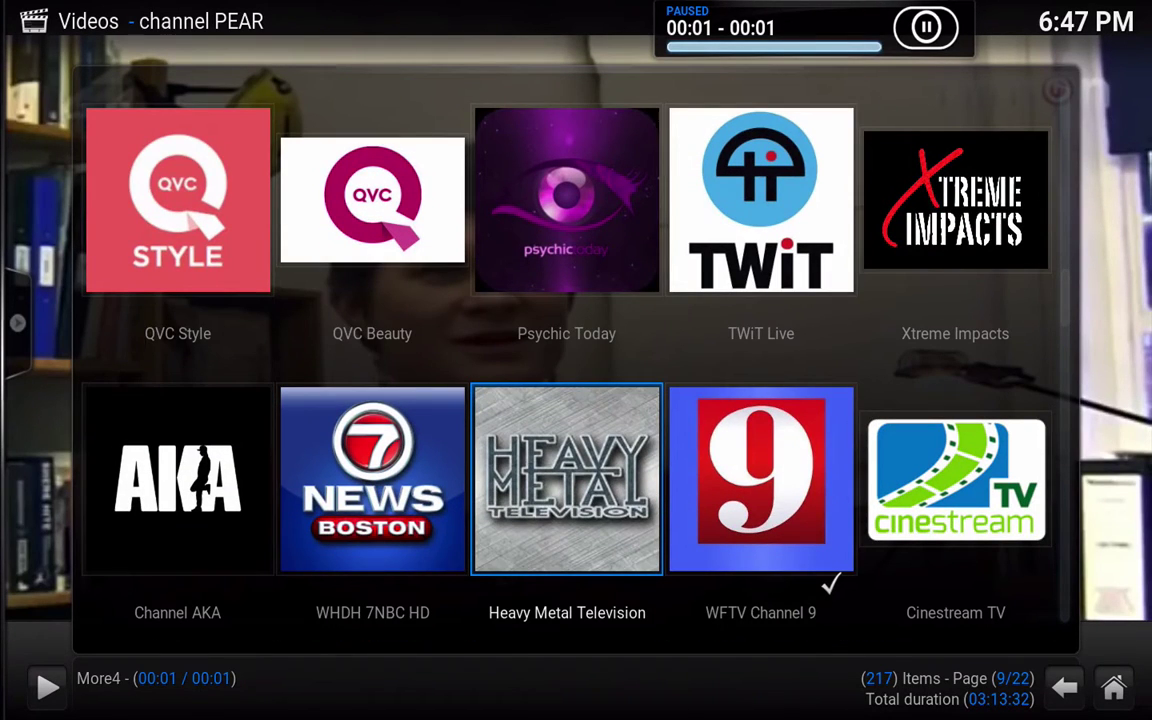
- Play WHDH 7NBC HD and WFTV Channel 9 from page 9 of the channels, returning to the list after each
key("Down")
key("Up")
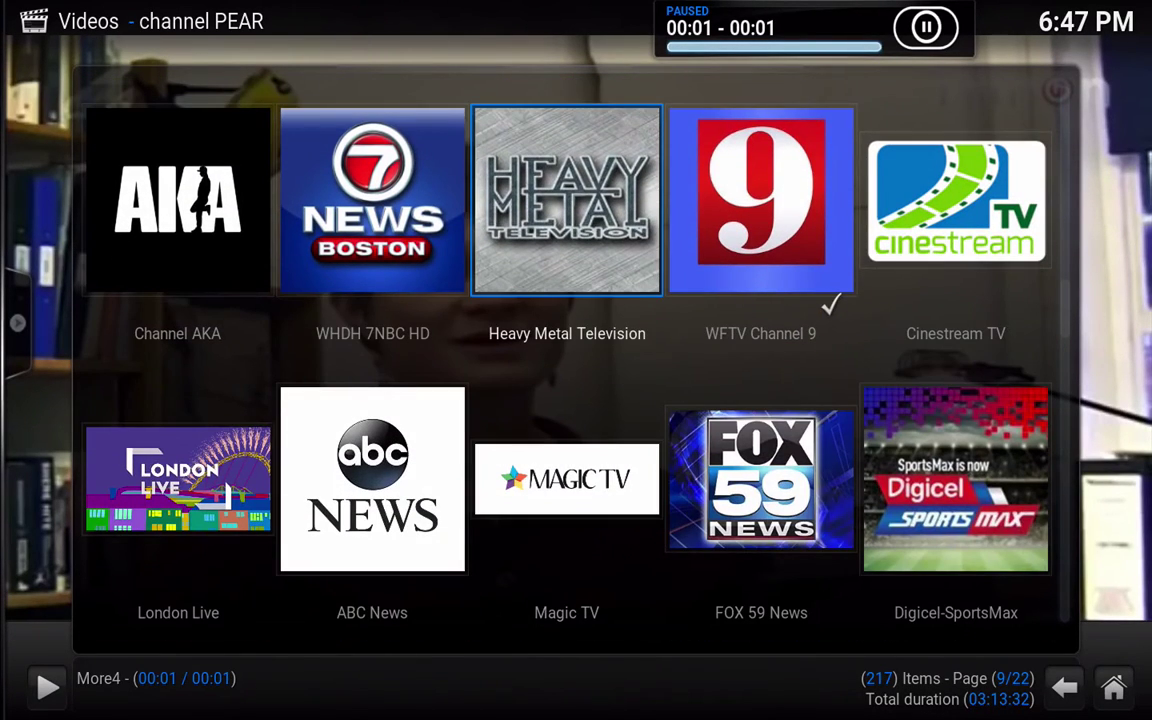
key("Up")
key("Down")
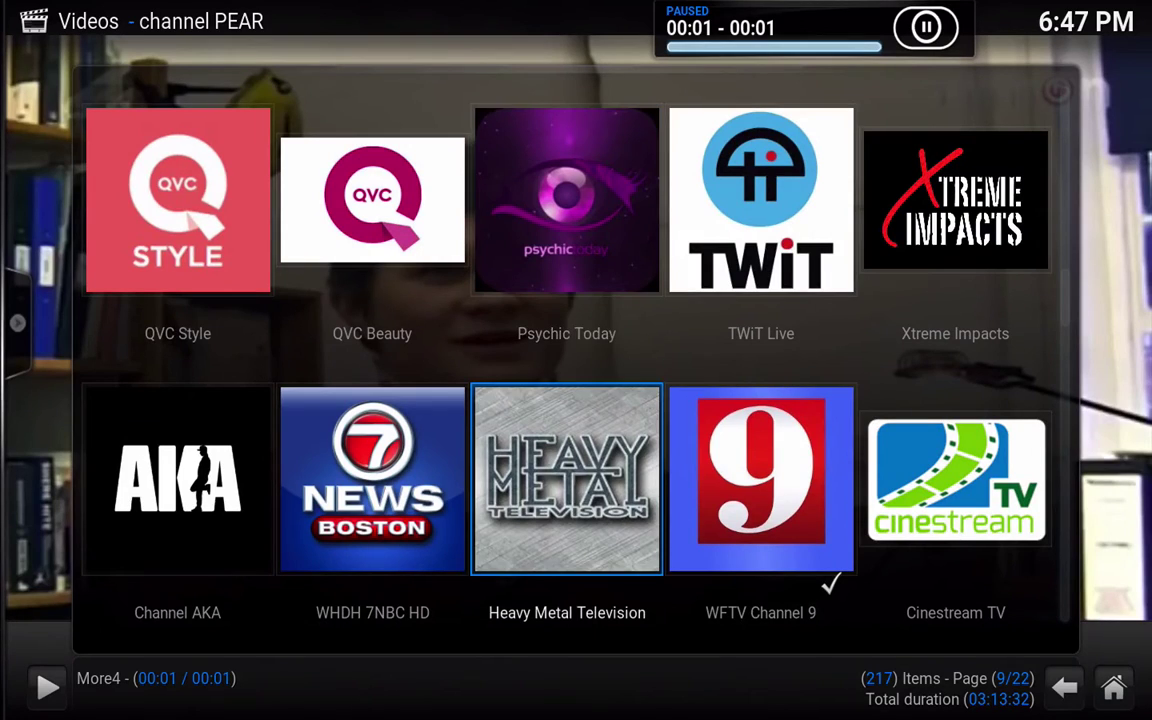
key("Left")
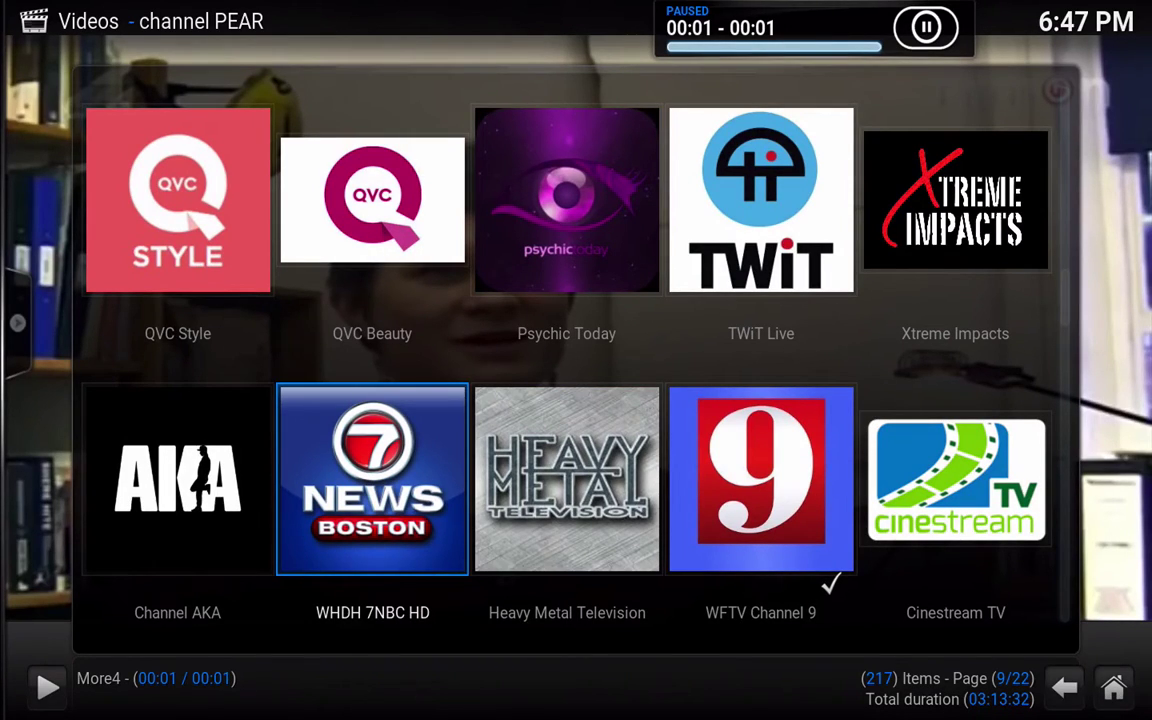
key("Return")
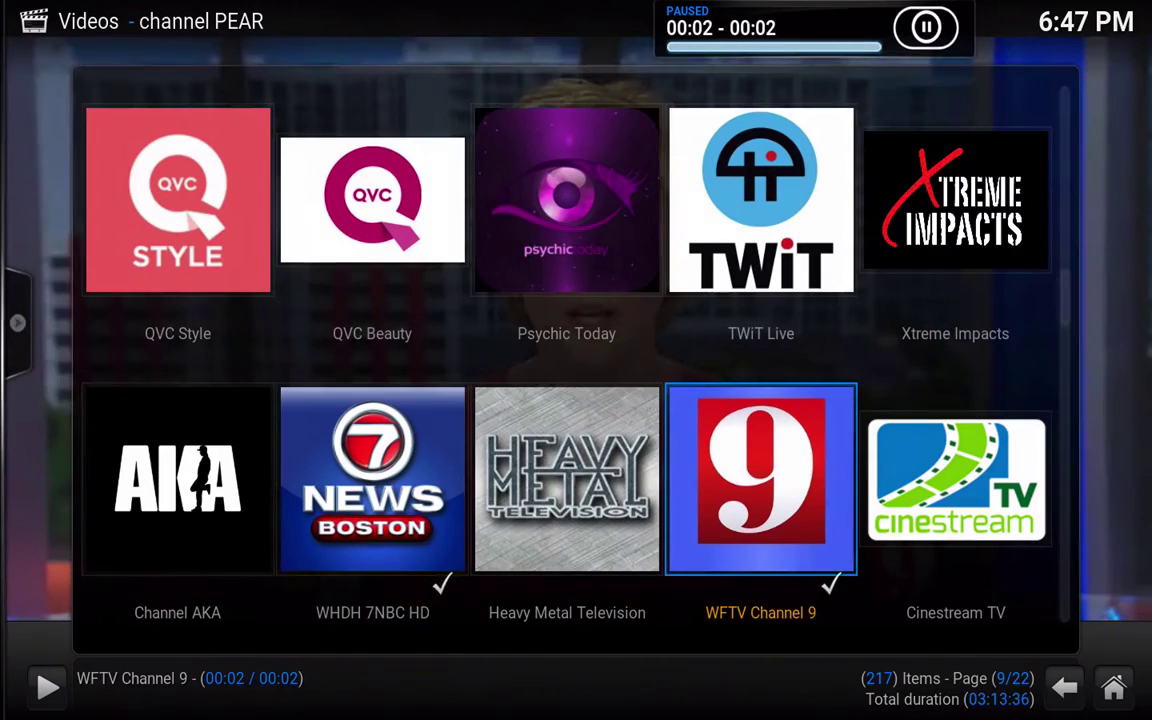
- Look at the channels on page 10, return to the start of the list, and highlight Sky News
key("Down")
key("Down")
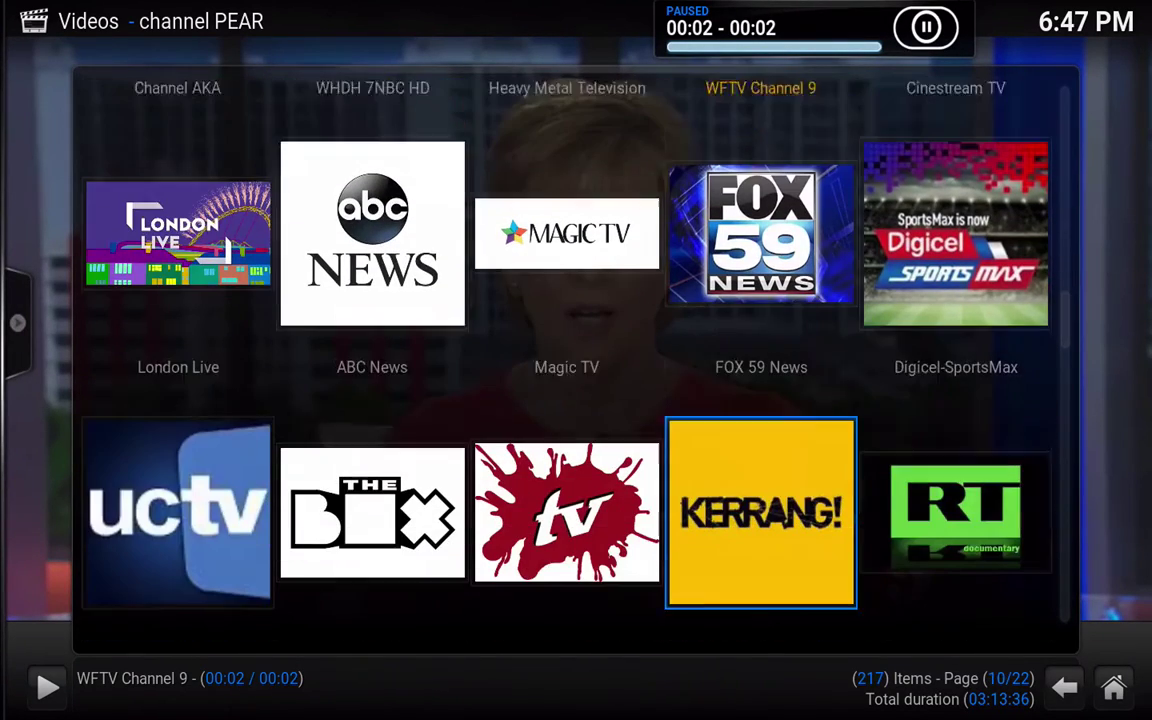
key("Up")
key("Up")
key("Up")
key("Up")
key("Up")
key("Up")
key("Up")
key("Up")
key("Up")
key("Up")
key("Up")
key("Up")
key("Up")
key("Up")
key("Up")
key("Up")
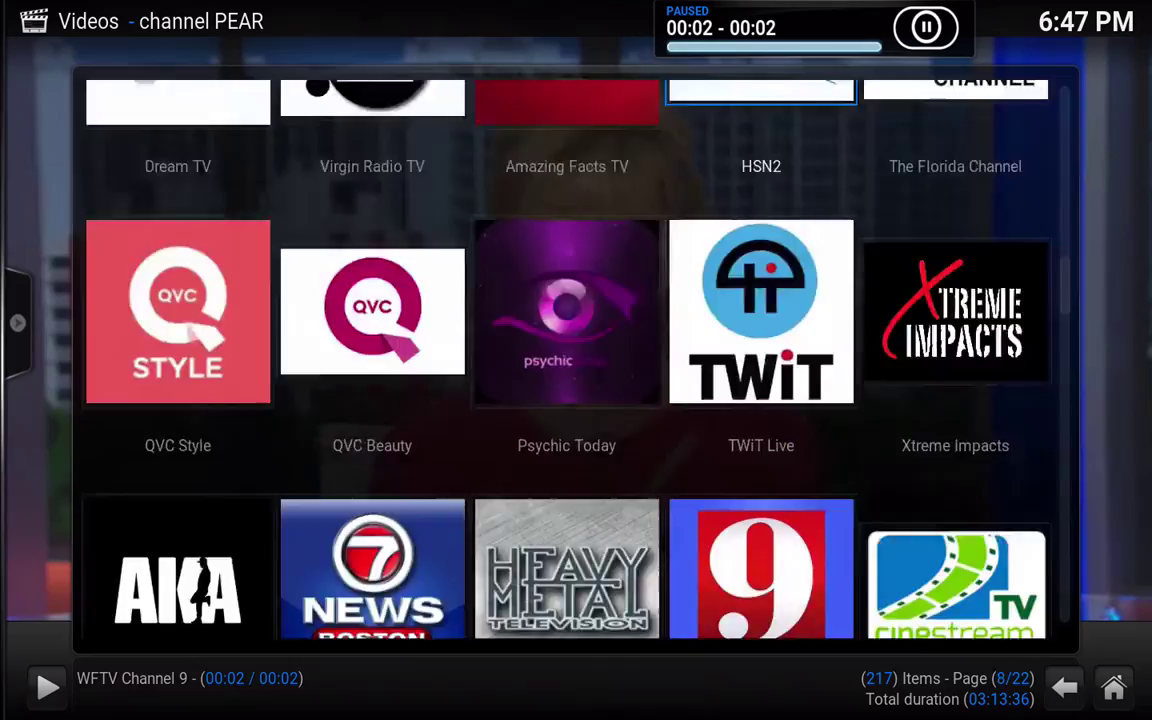
key("Up")
key("Up")
key("Up")
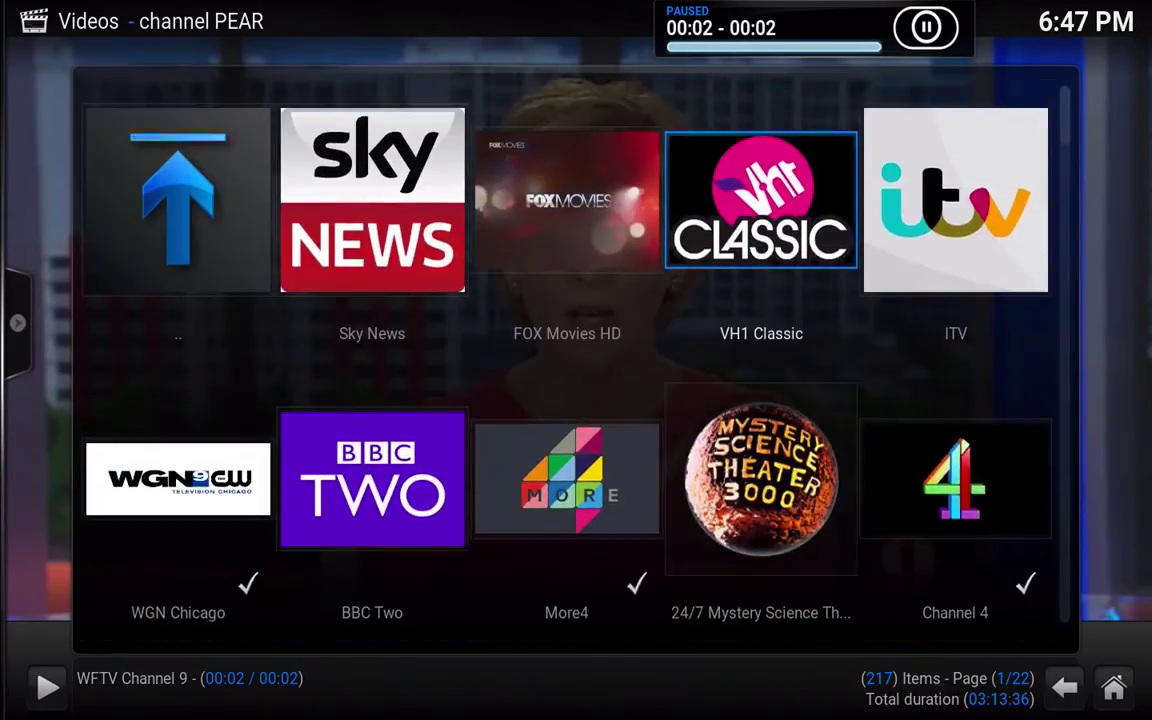
key("Down")
key("Left")
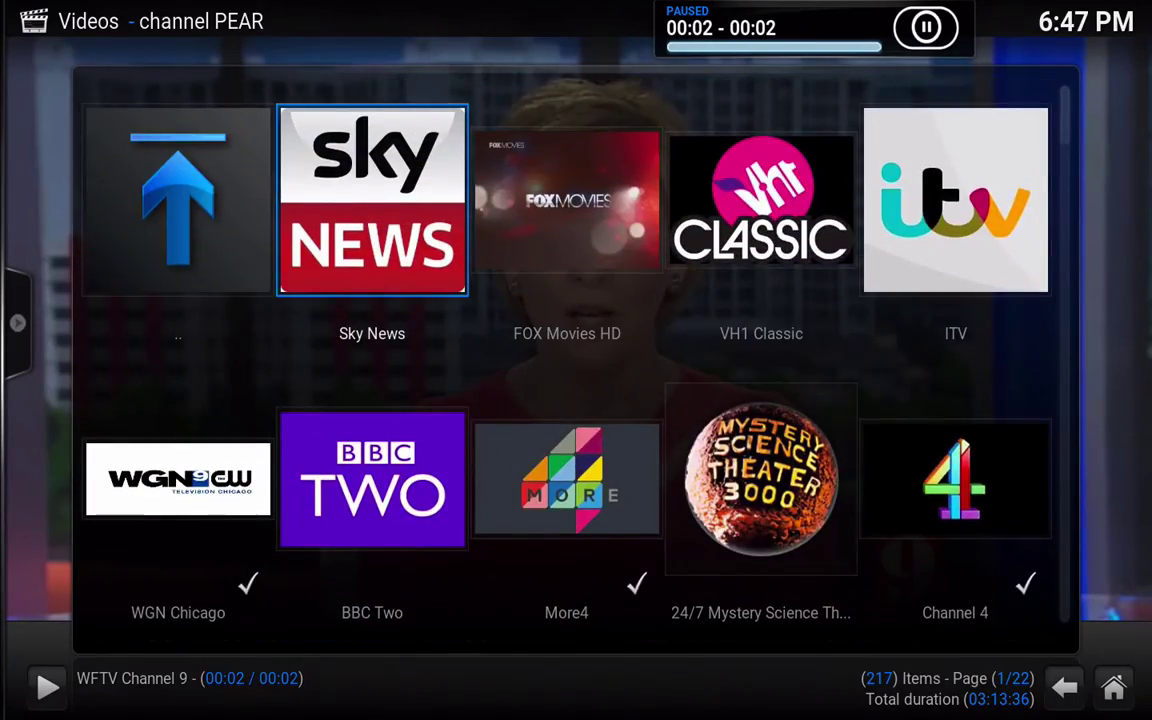
- Quit Kodi, switch to Google Chrome, and go to kodi.tv
key("super+q")
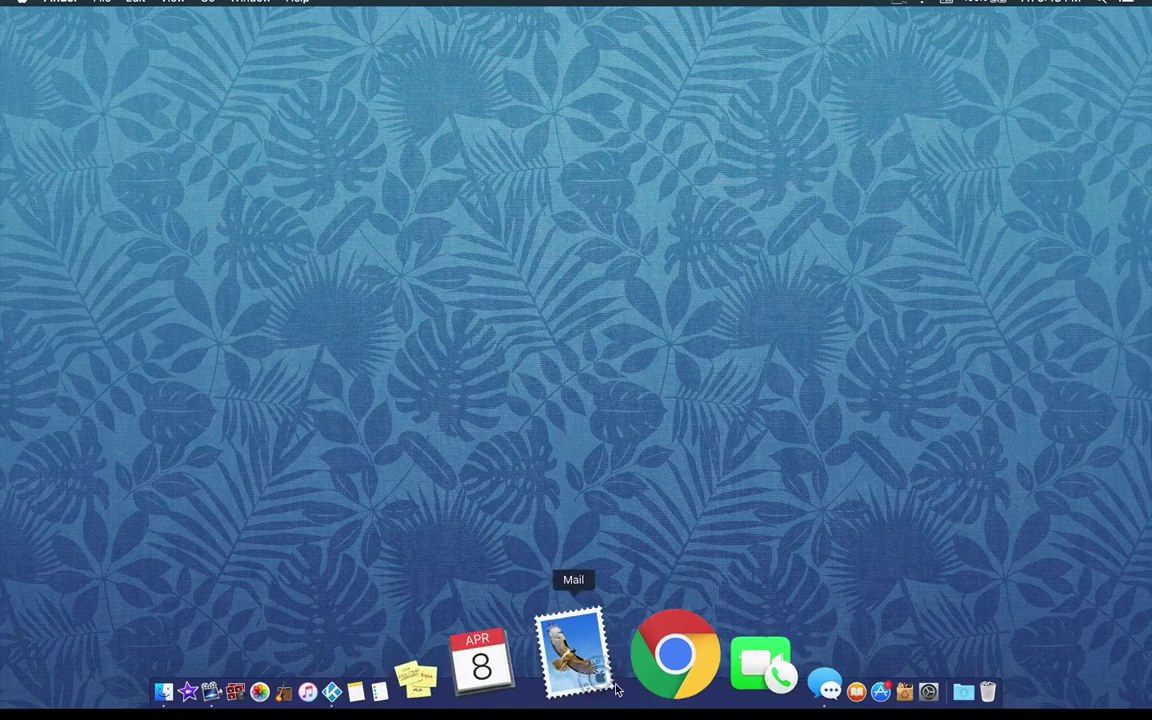
left_click(624, 660)
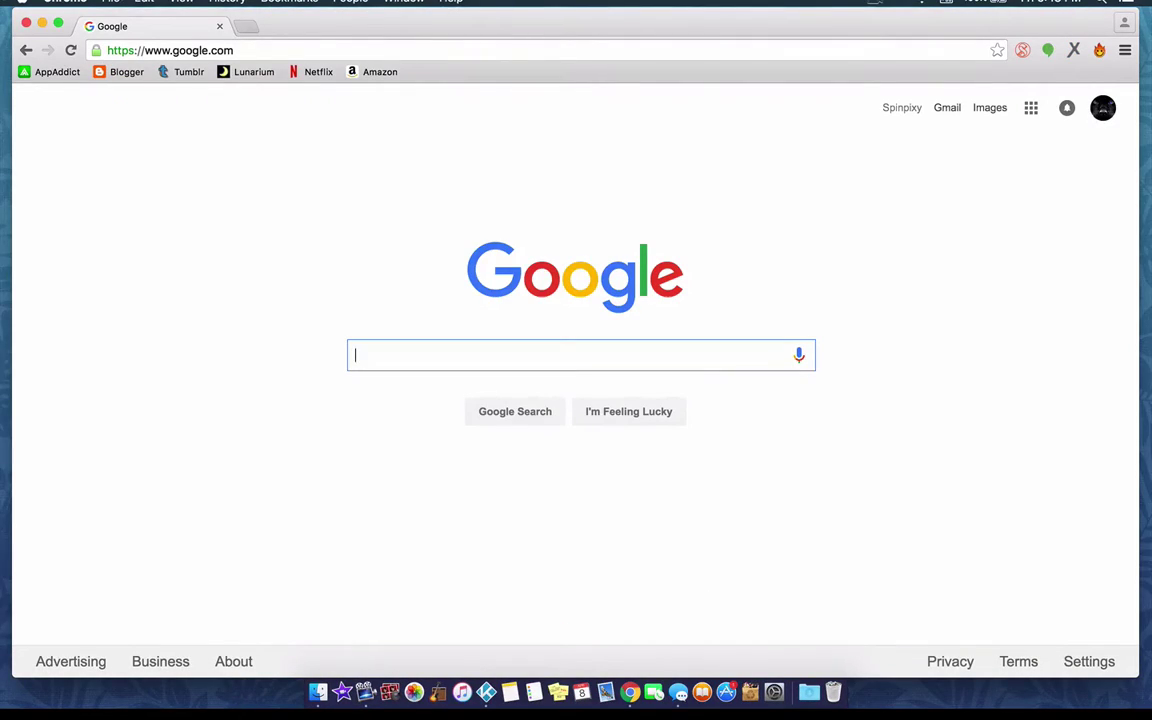
left_click(253, 51)
type("kodi.")
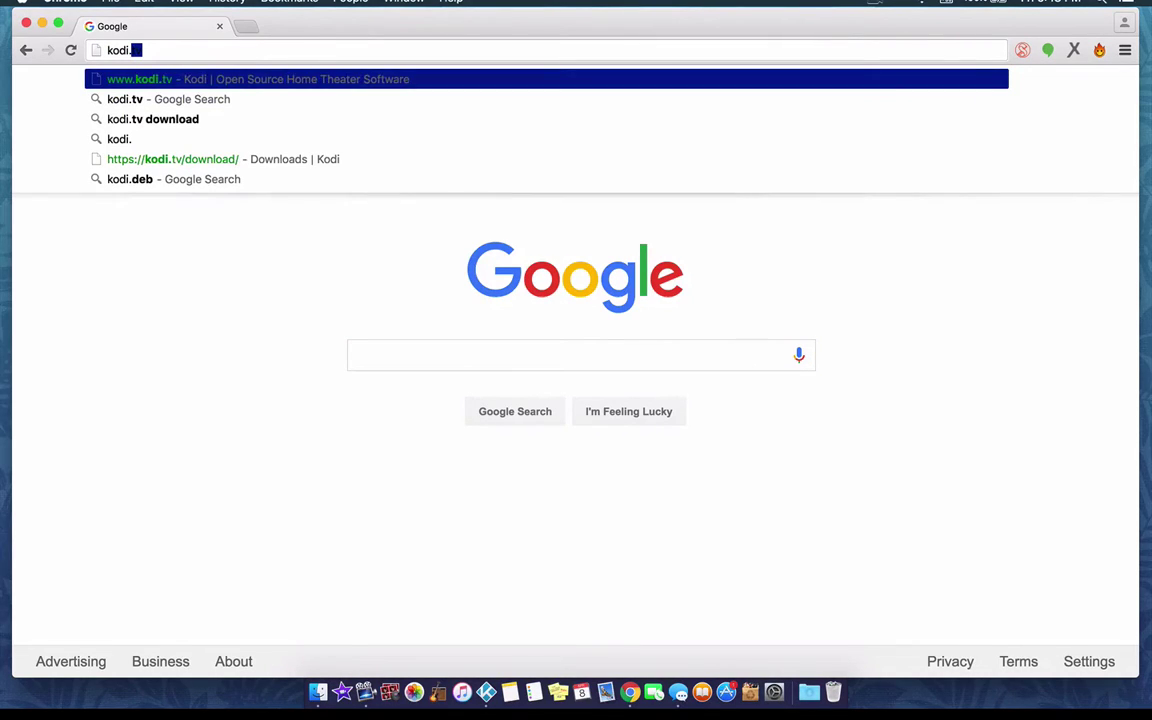
type("tv")
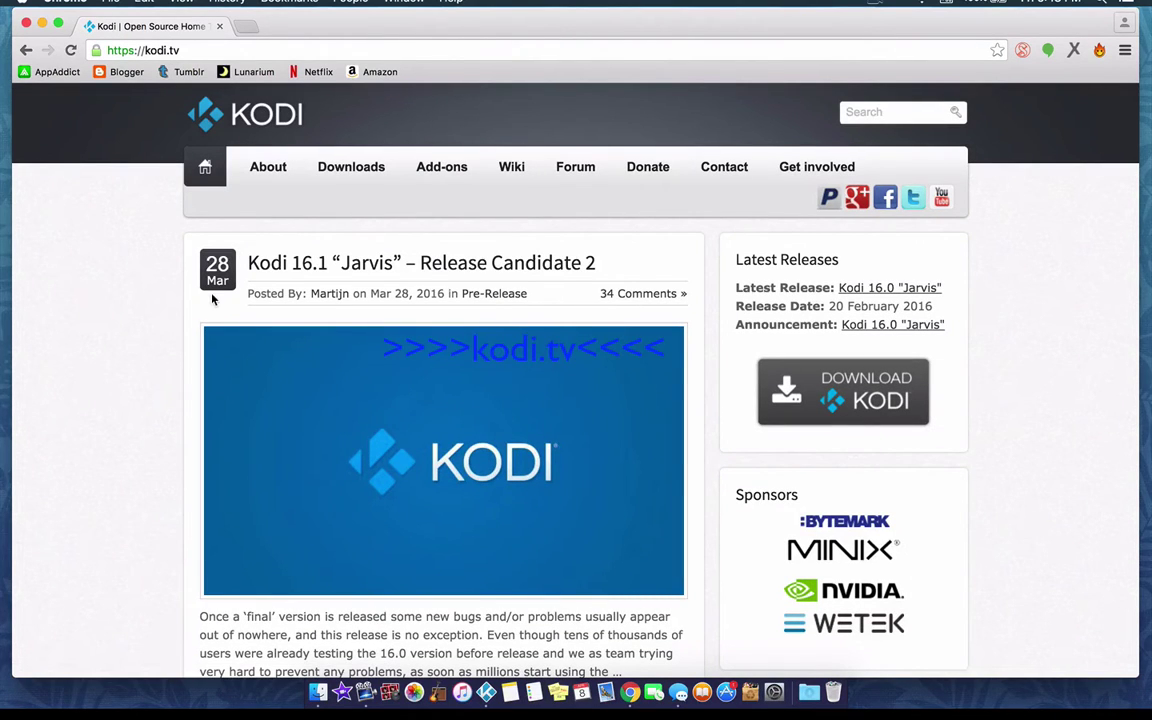
- Open the Kodi site's Downloads page and highlight the current release heading, Kodi v16.0 "Jarvis", above the platform installers
left_click(370, 166)
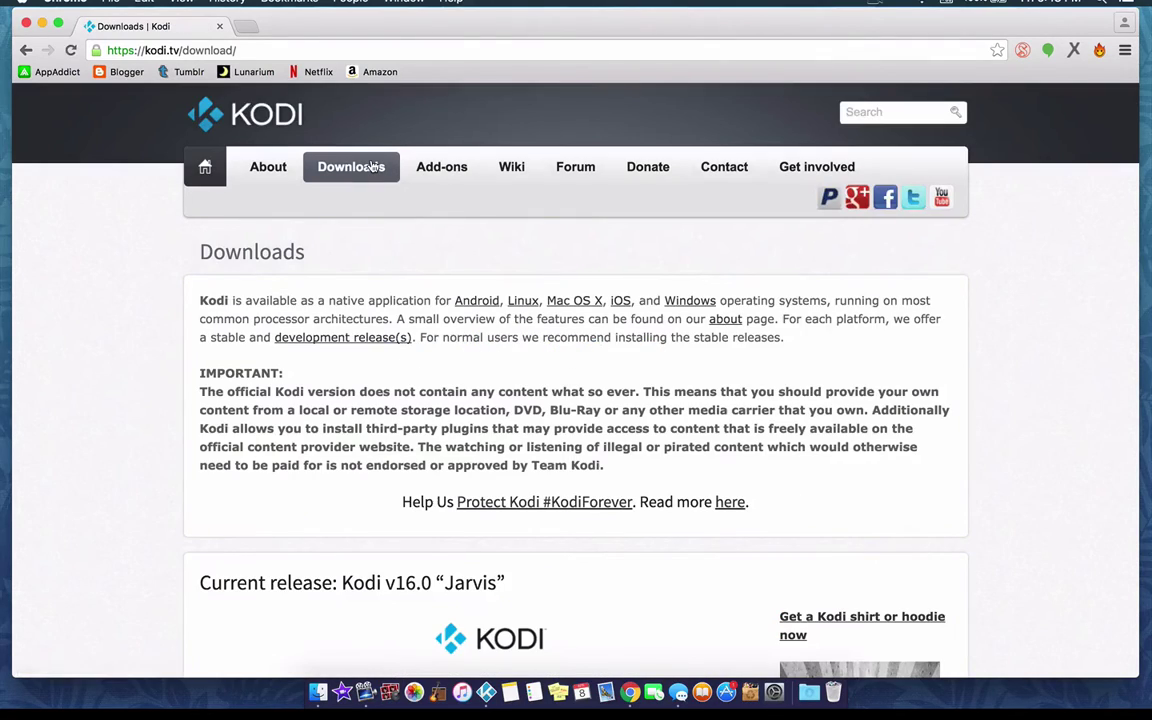
scroll(398, 405, "down", 5)
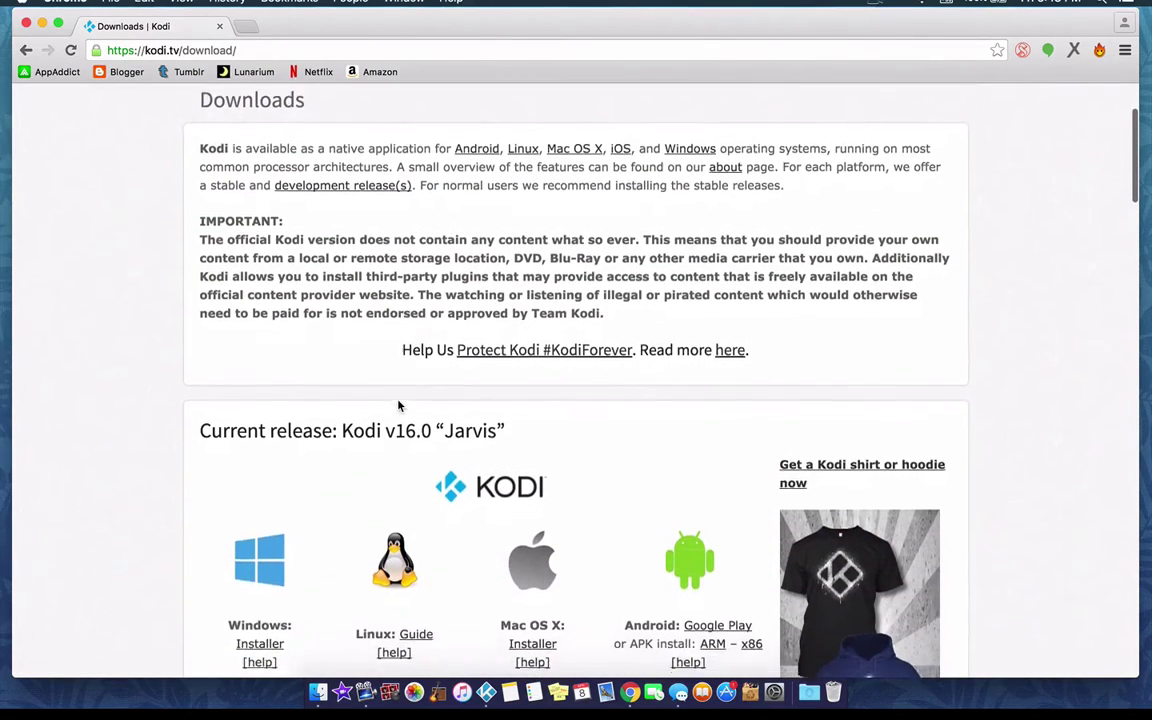
scroll(398, 405, "down", 5)
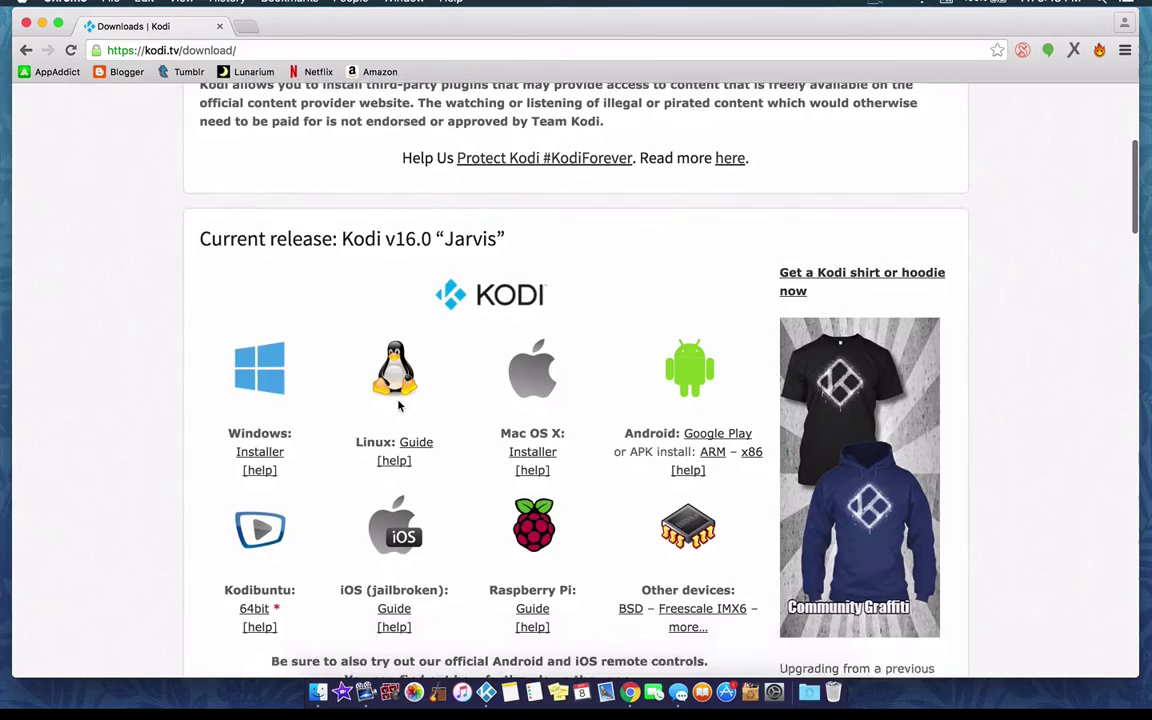
scroll(398, 405, "down", 1)
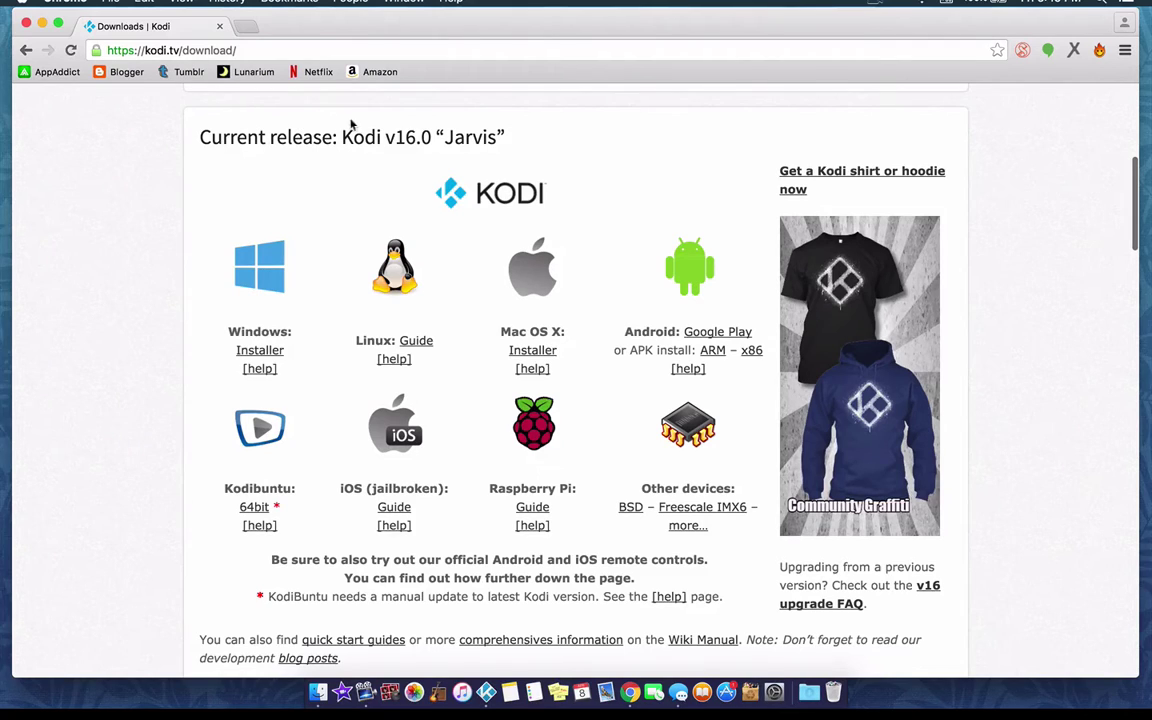
left_click_drag(455, 137, 432, 108)
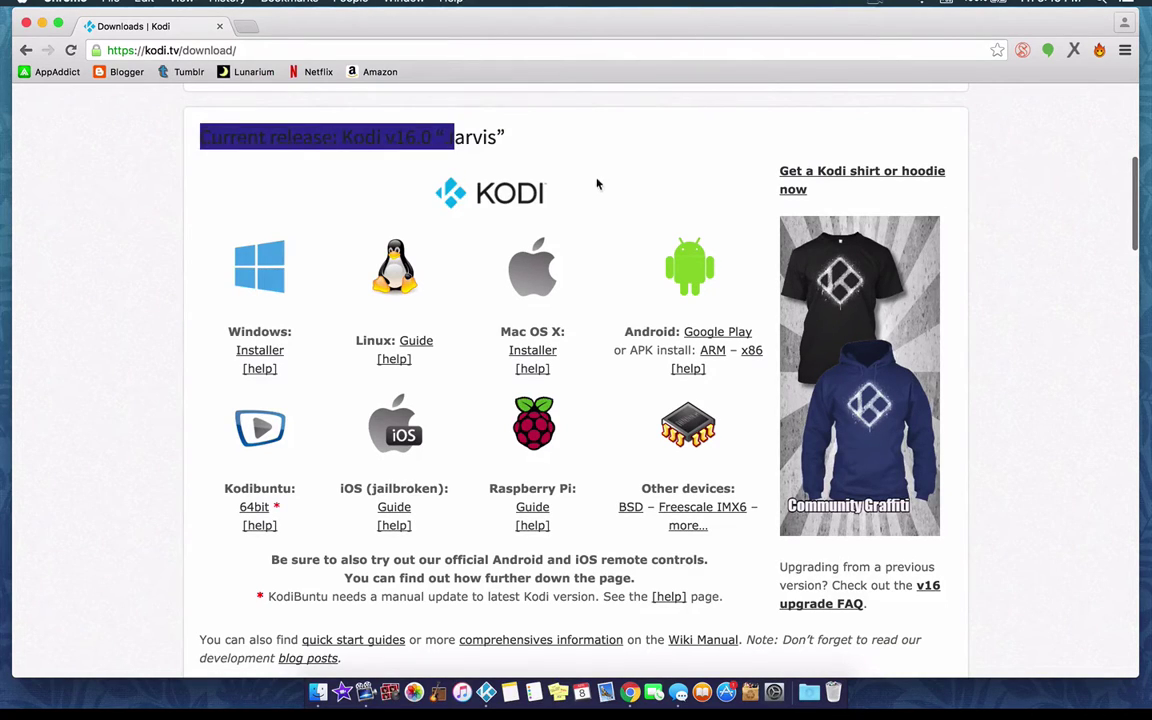
- Hide the browser, preview the downloaded kodi-16.0-Jarvis-x86_64.dmg on the desktop, and open the disk image
left_click(618, 129)
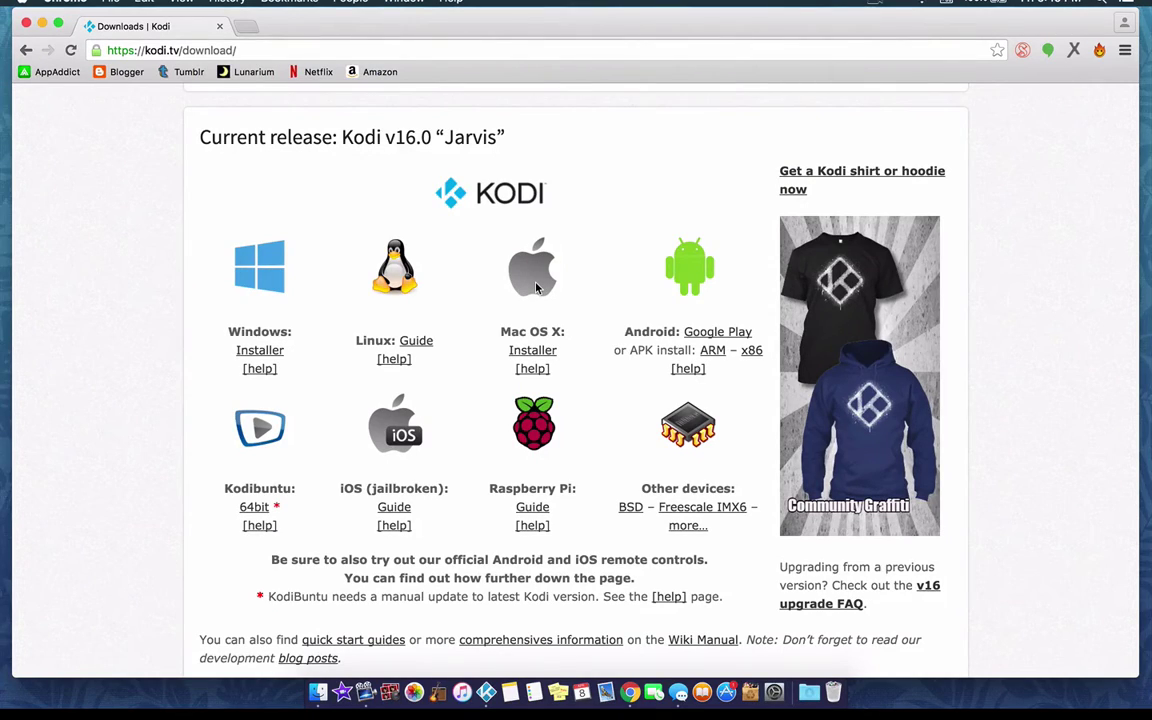
key("super+h")
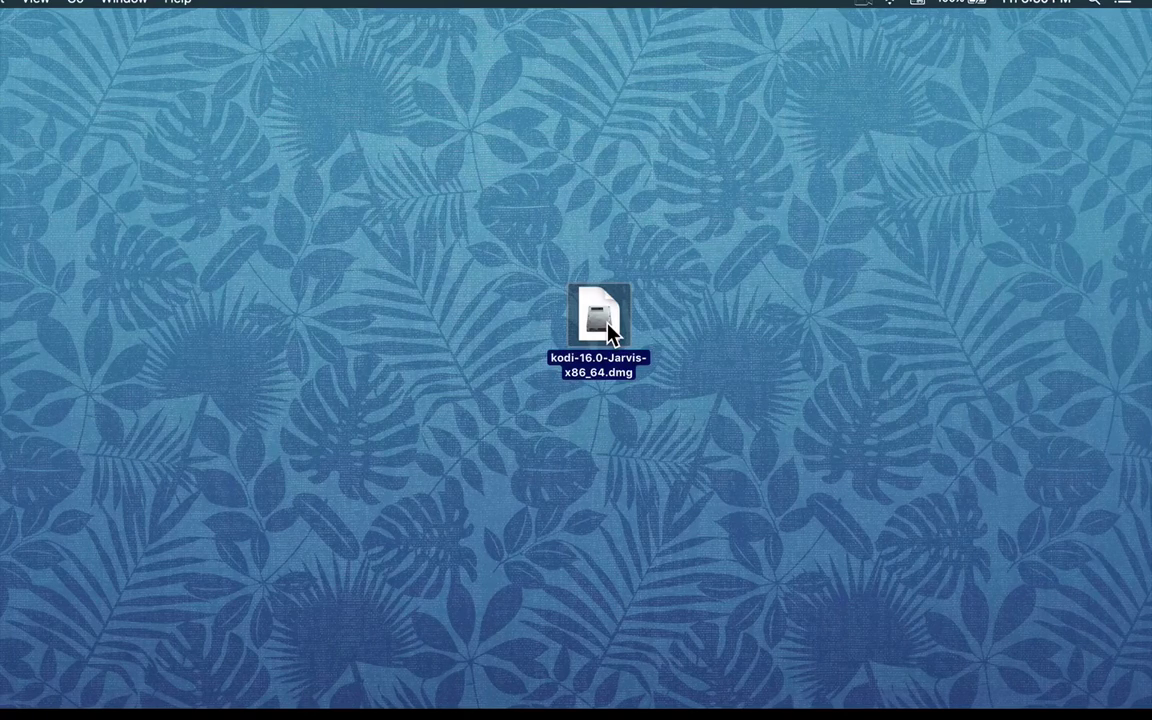
key("space")
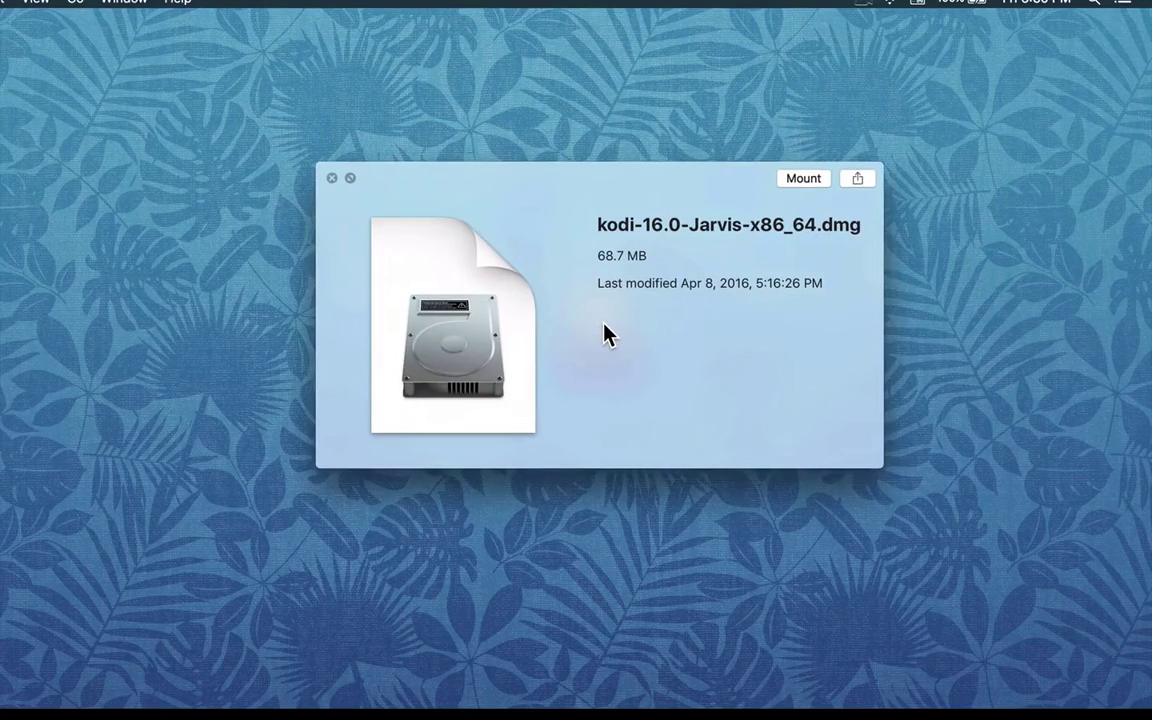
key("space")
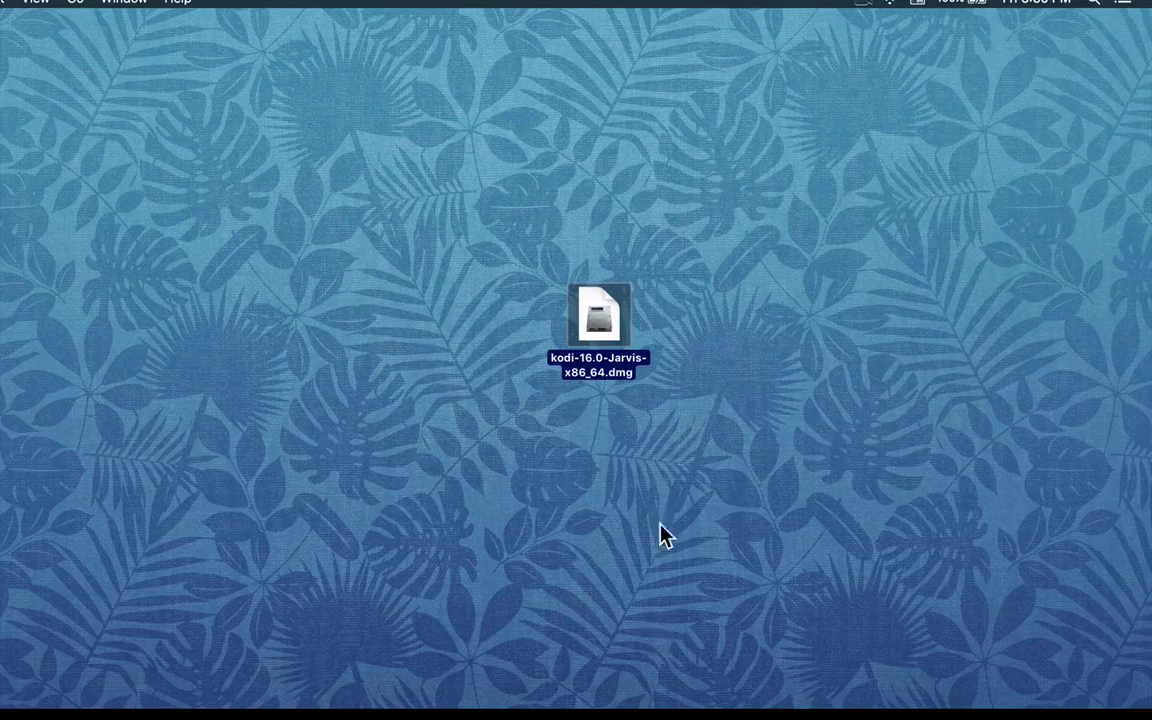
key("Return")
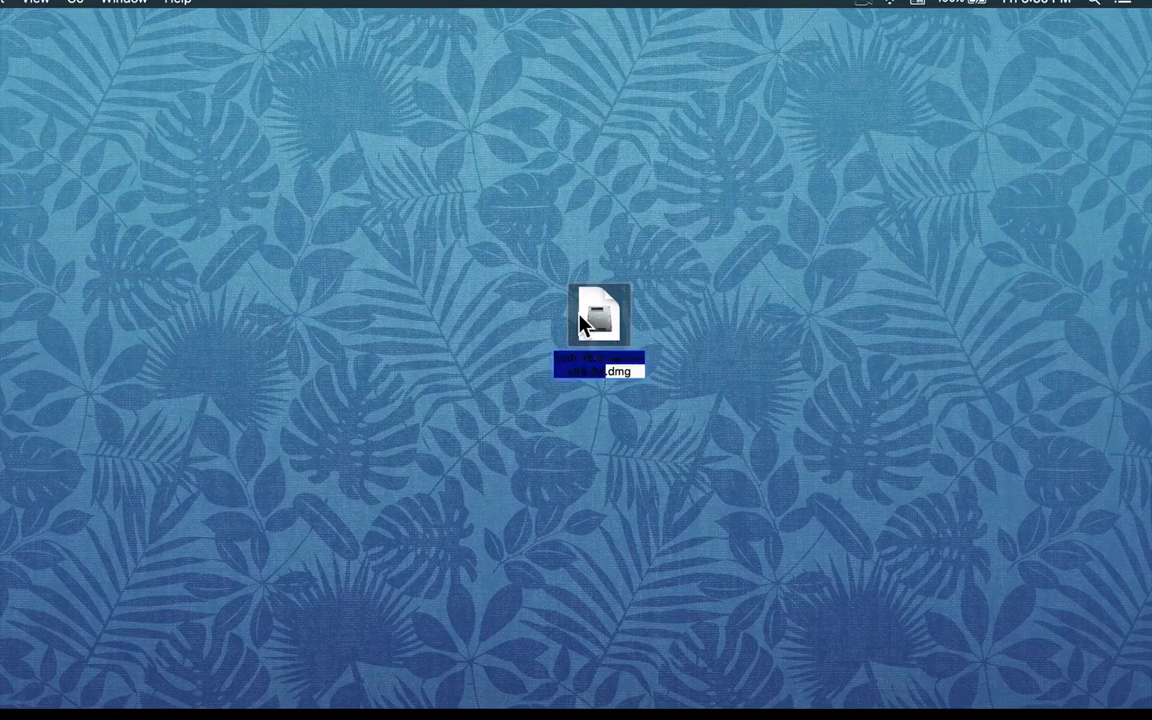
key("Escape")
double_click(598, 318)
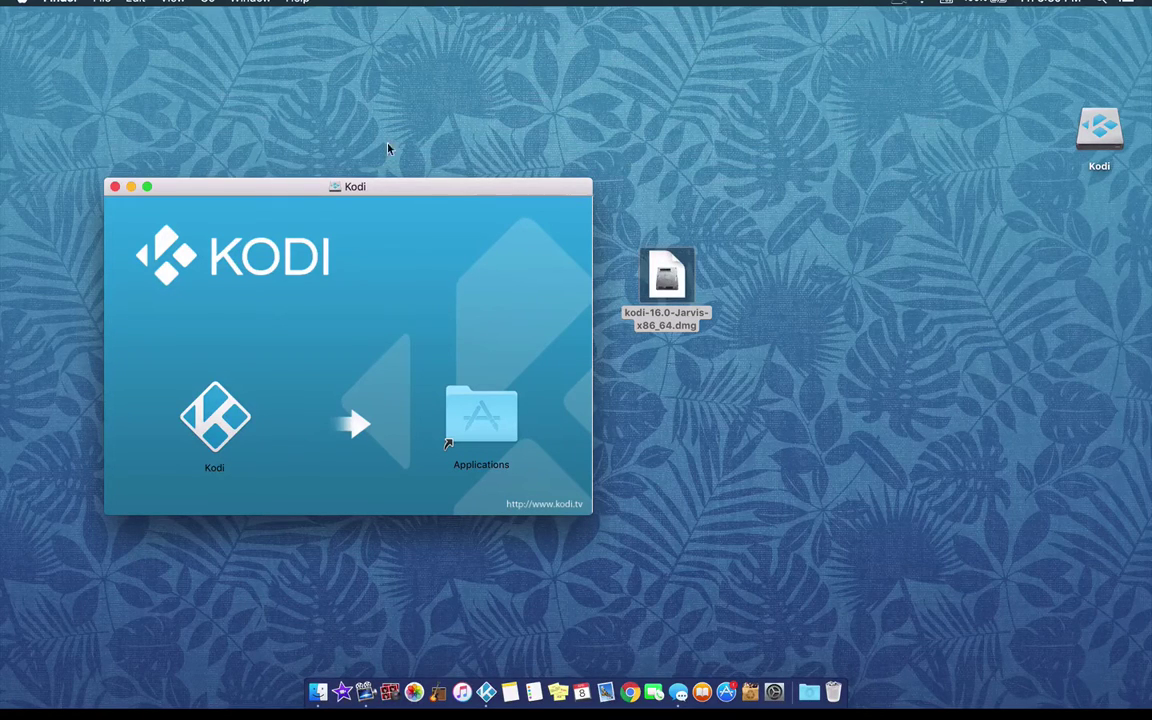
- Select the Kodi app in the installer window, close the window, and eject the mounted Kodi disk
left_click(215, 415)
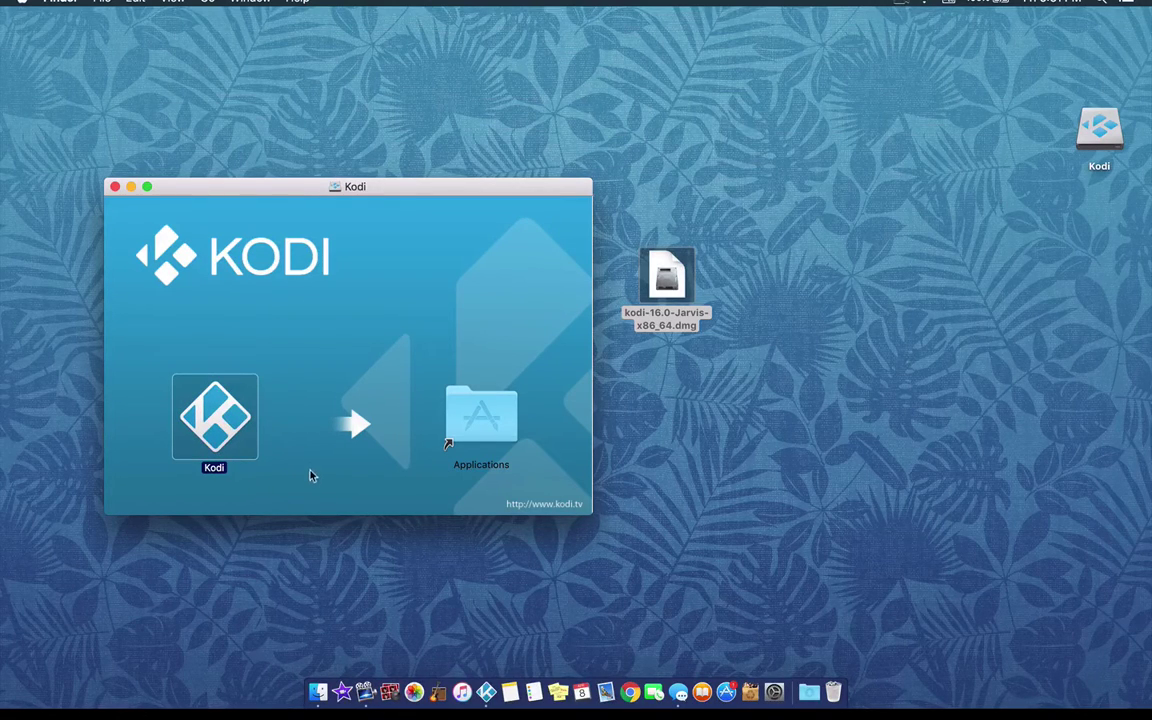
left_click_drag(219, 465, 292, 464)
left_click(115, 187)
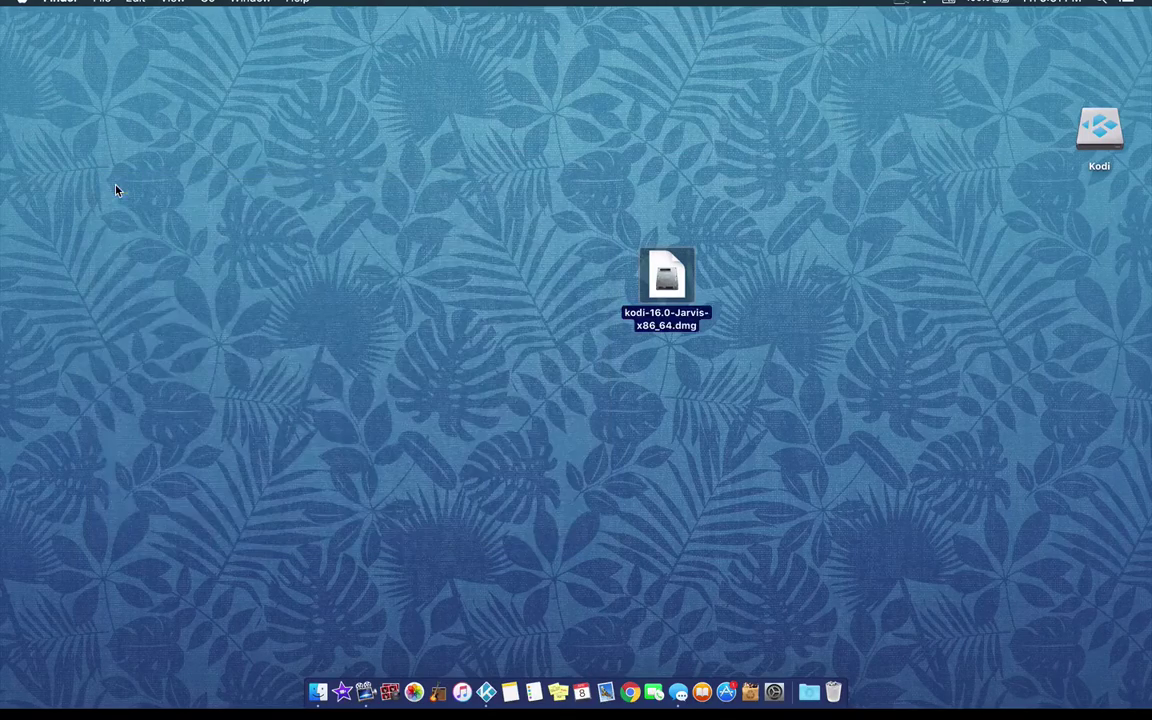
right_click(1094, 122)
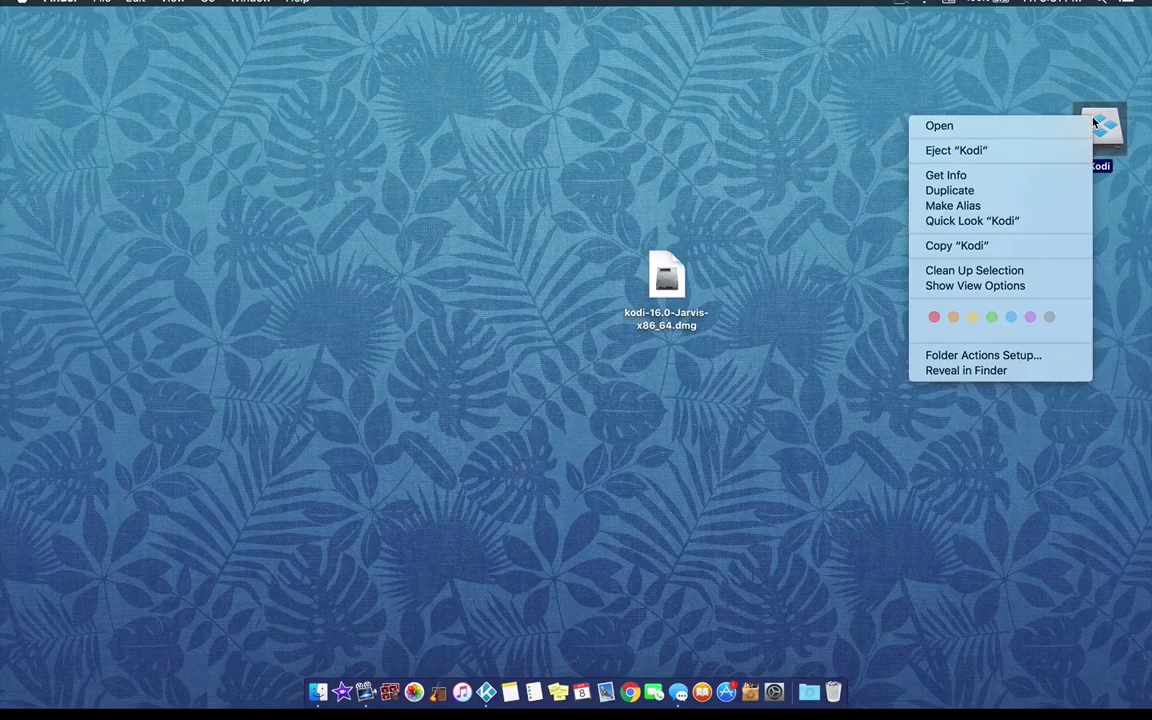
left_click(1052, 149)
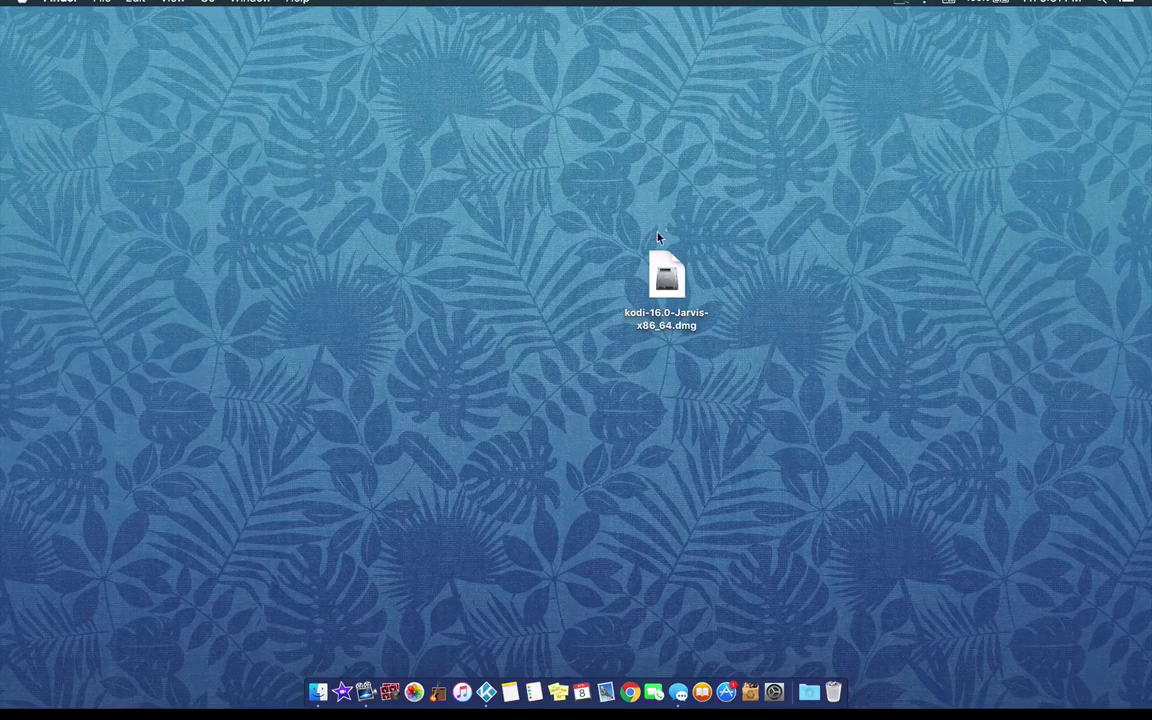
- Move kodi-16.0-Jarvis-x86_64.dmg from the desktop to the Trash
left_click(668, 281)
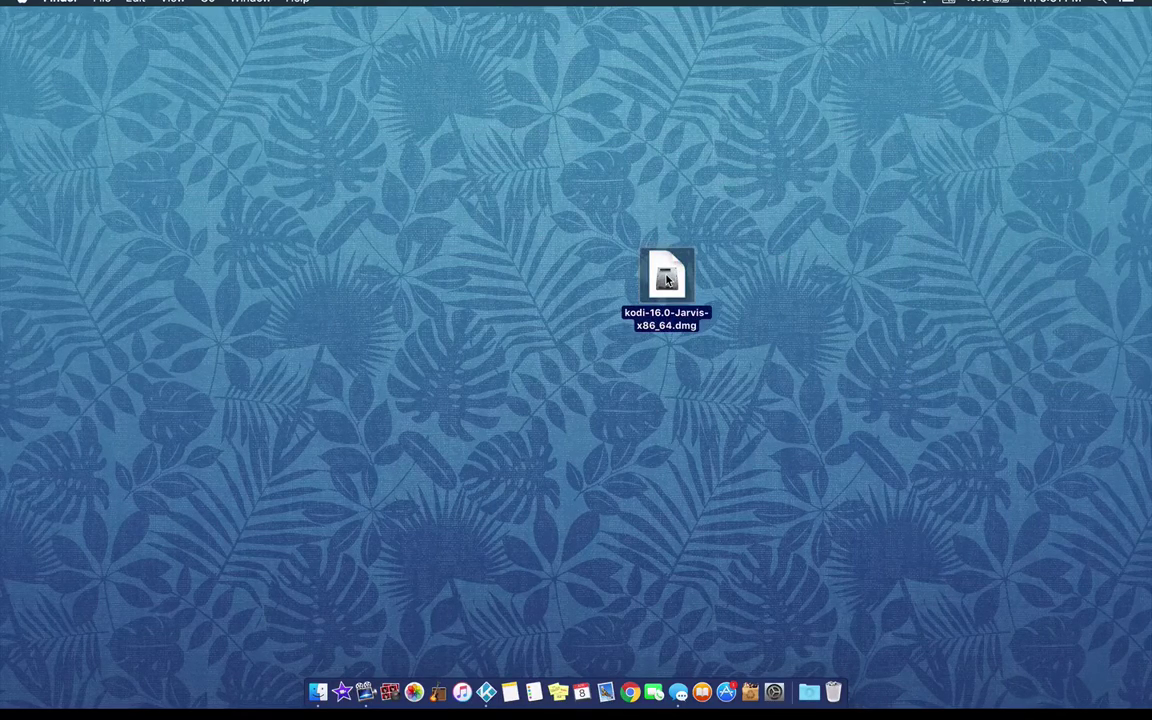
key("Return")
key("super+BackSpace")
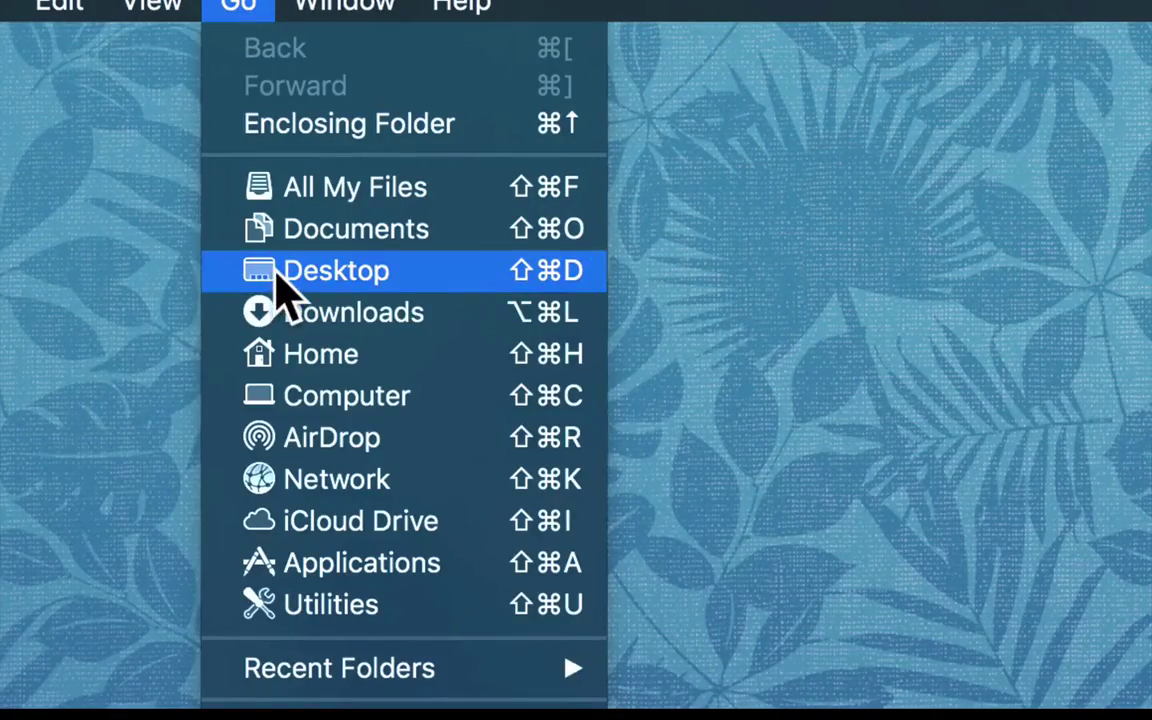
- Put Kodi from the Applications folder in the Dock and close the folder window
left_click(299, 556)
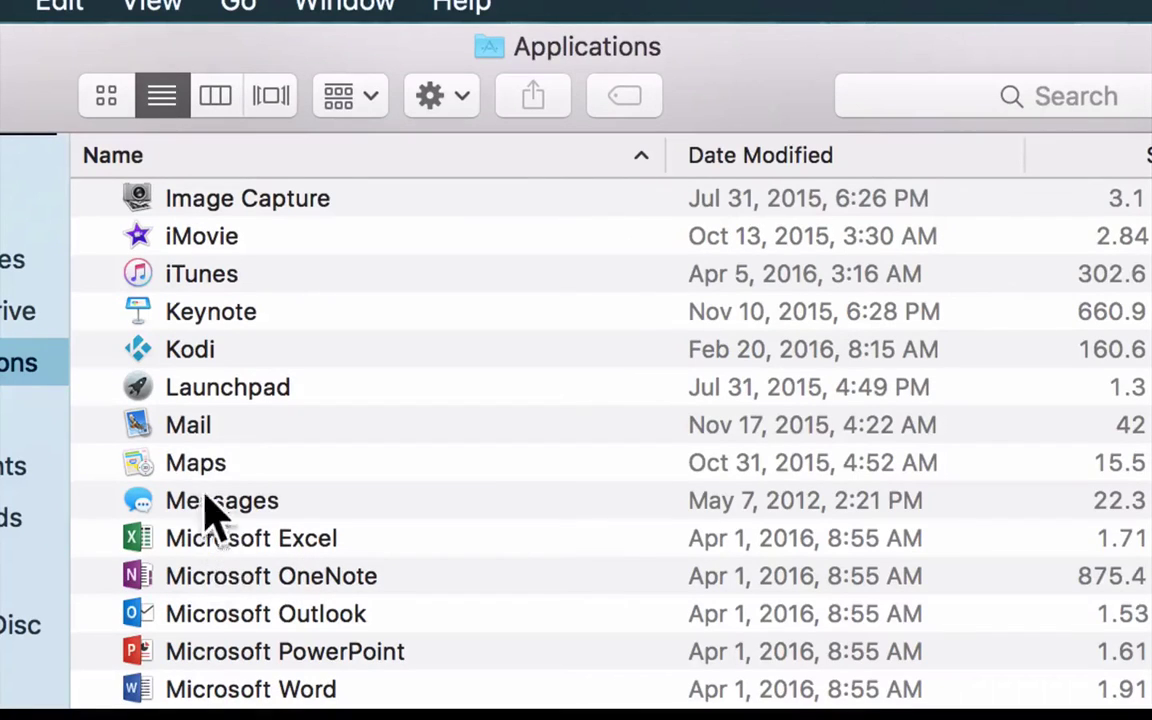
left_click(200, 360)
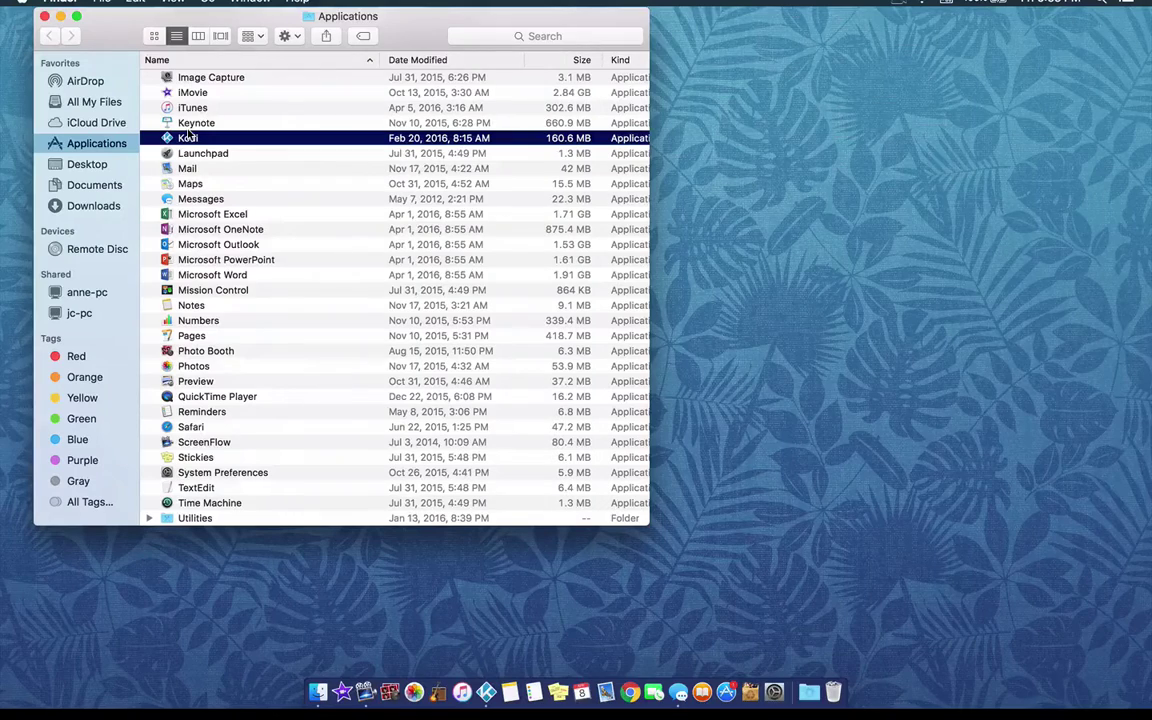
left_click_drag(135, 349, 193, 419)
left_click_drag(190, 168, 505, 680)
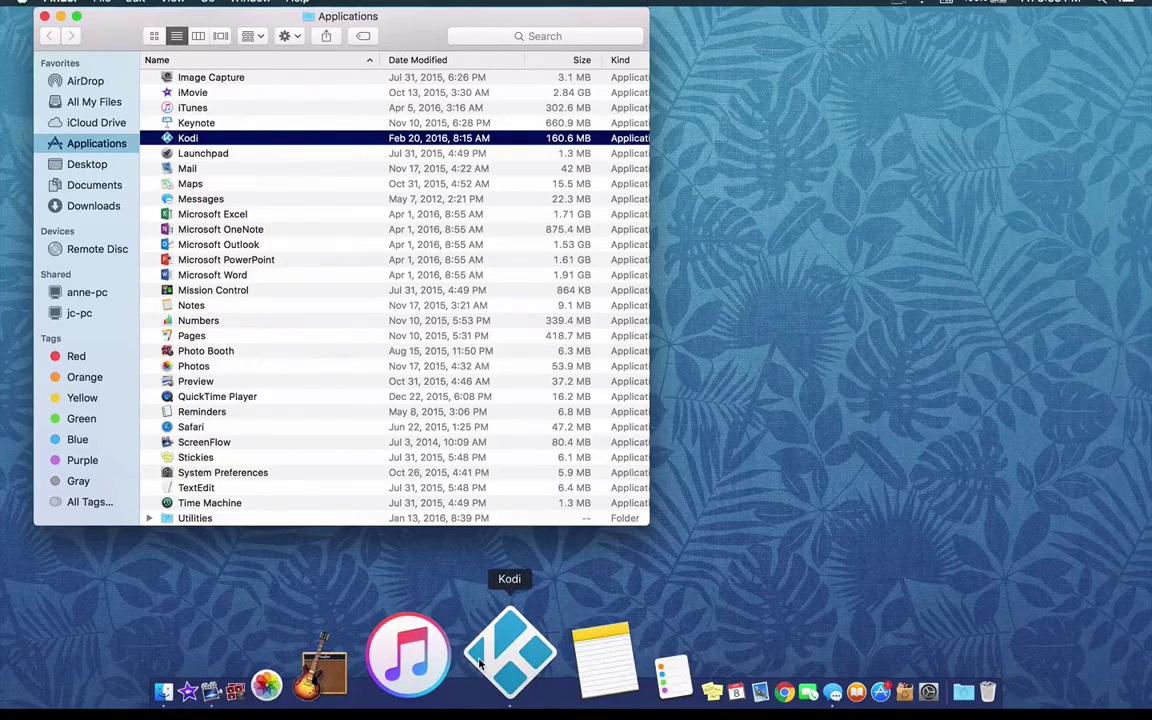
left_click(44, 16)
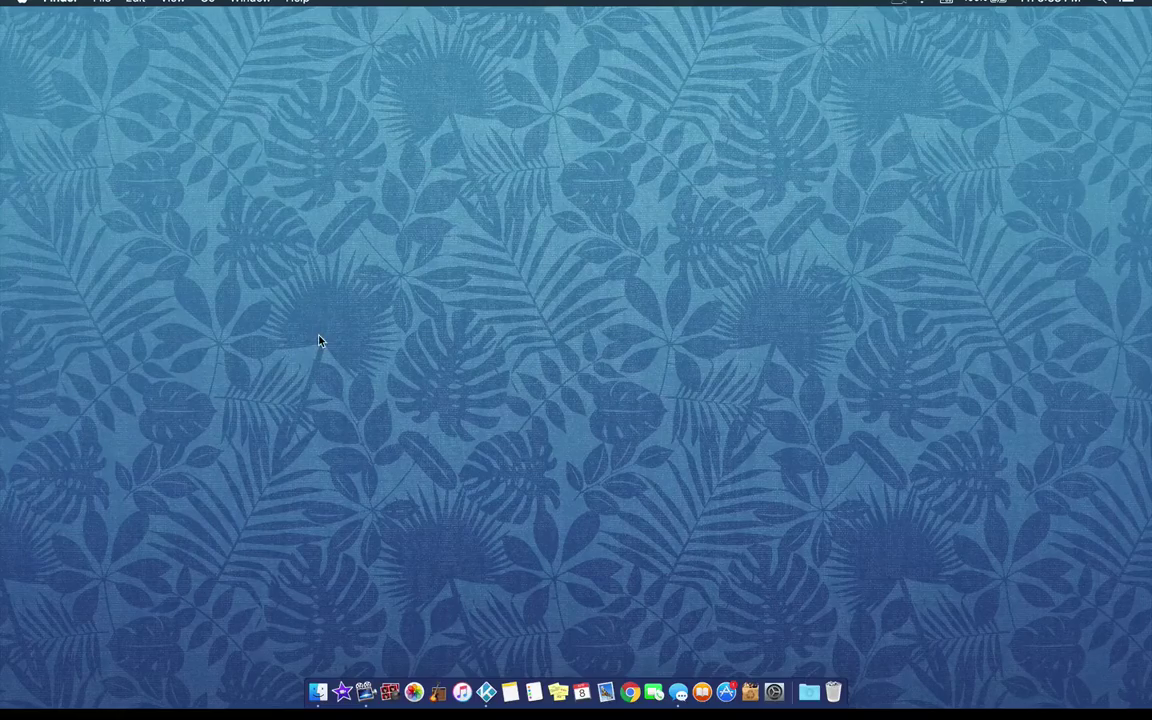
- Launch Kodi and open the File manager from the System section of the home screen
left_click(486, 686)
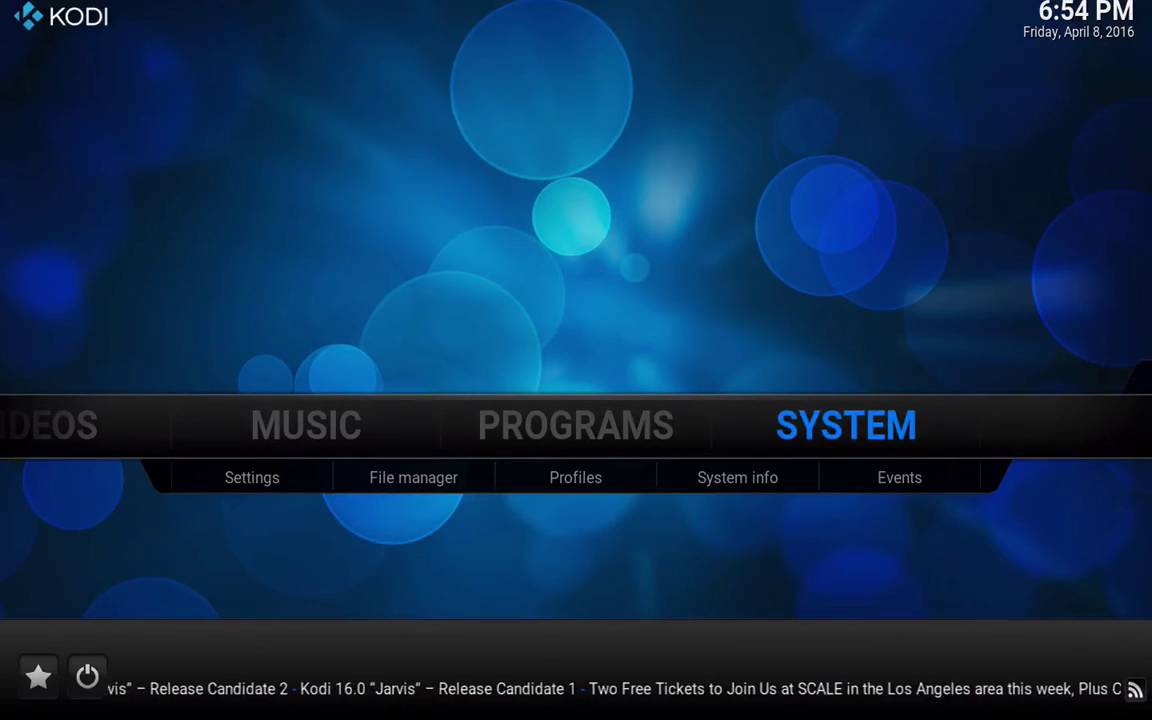
key("Up")
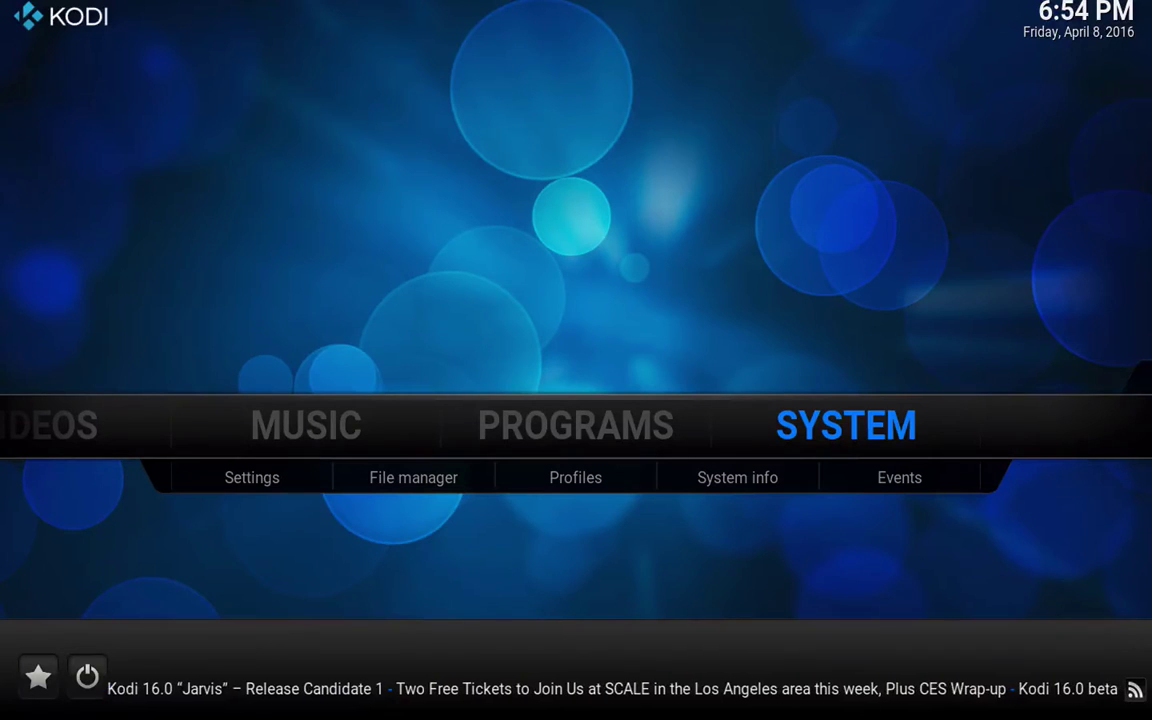
key("Down")
key("Up")
key("Down")
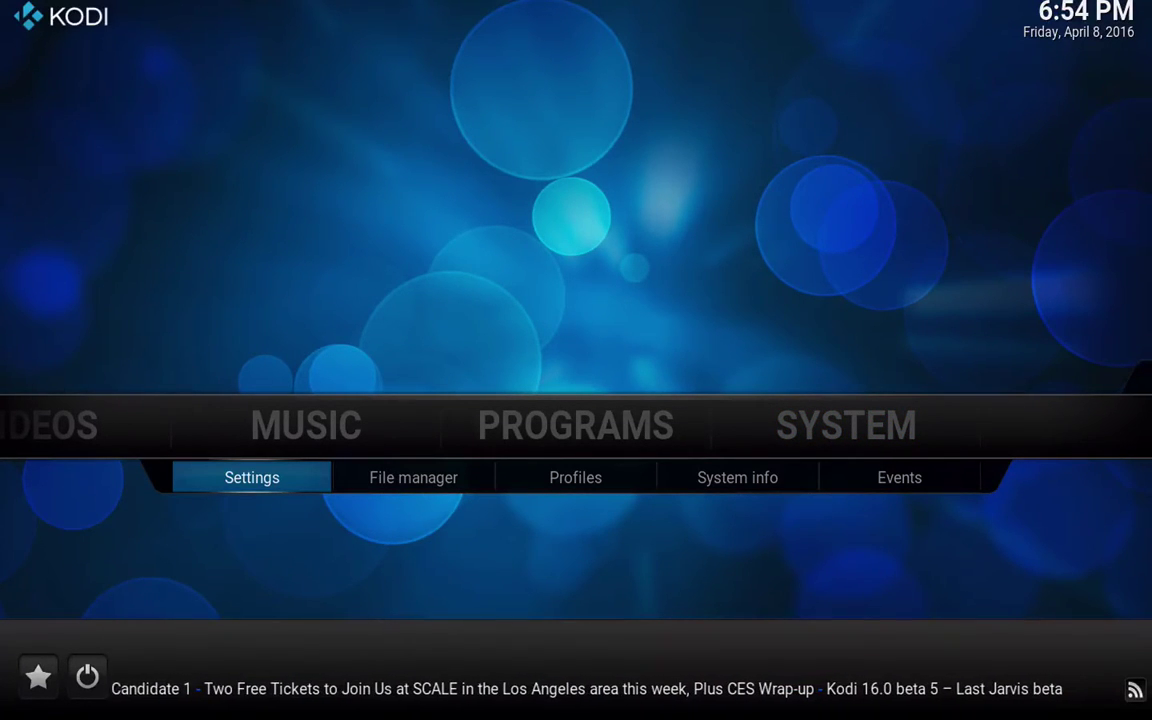
key("Left")
key("Right")
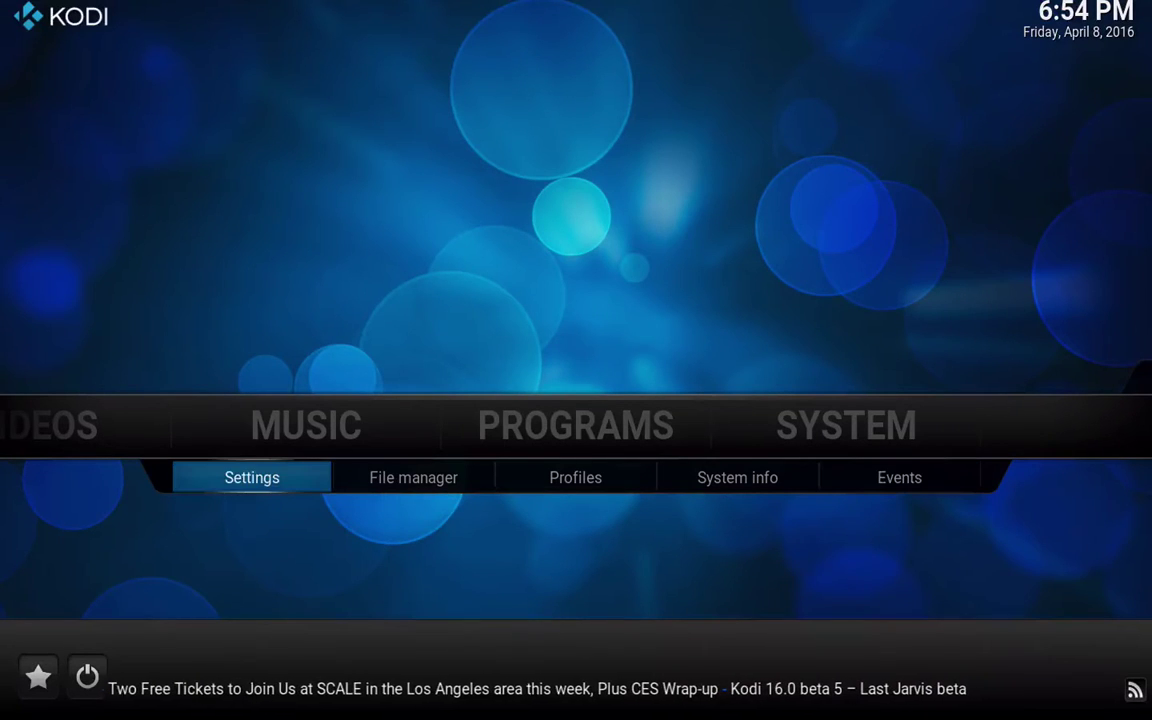
key("Right")
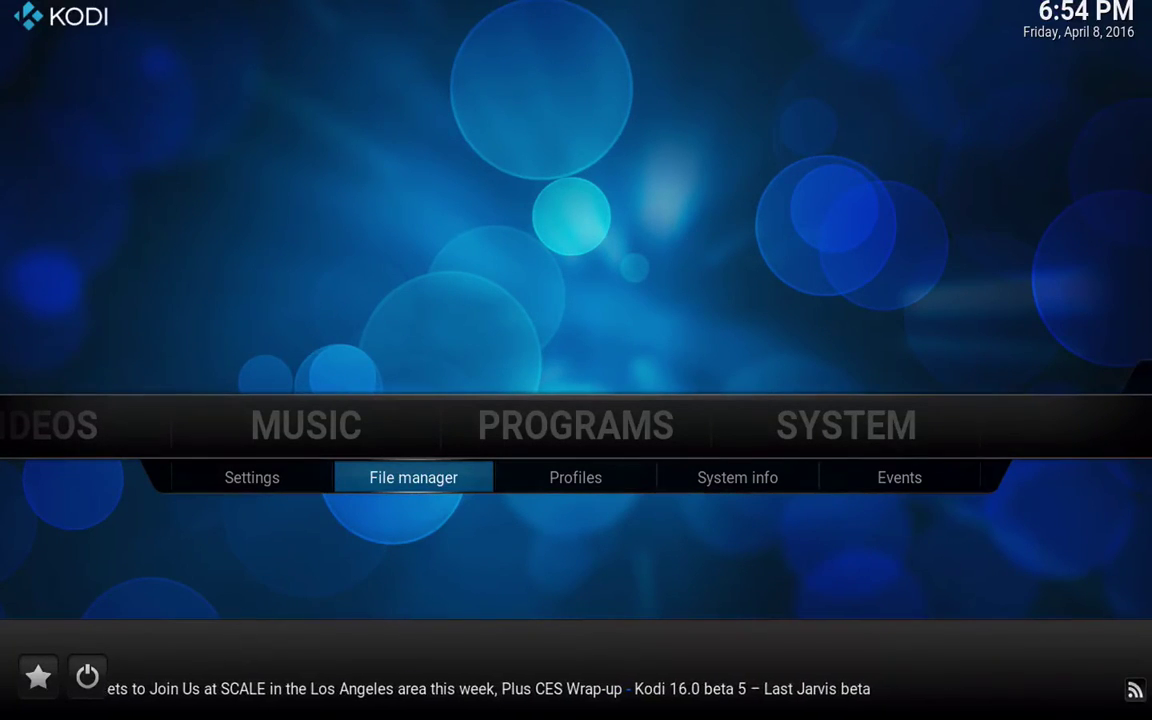
key("Return")
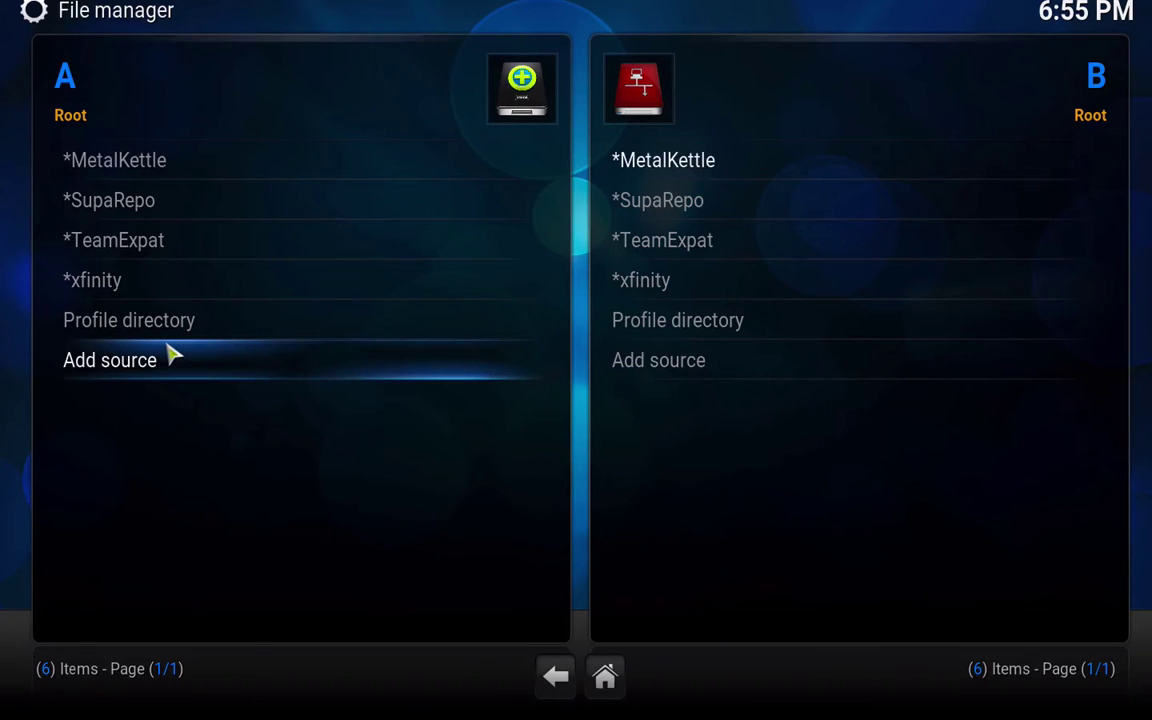
left_click(110, 360)
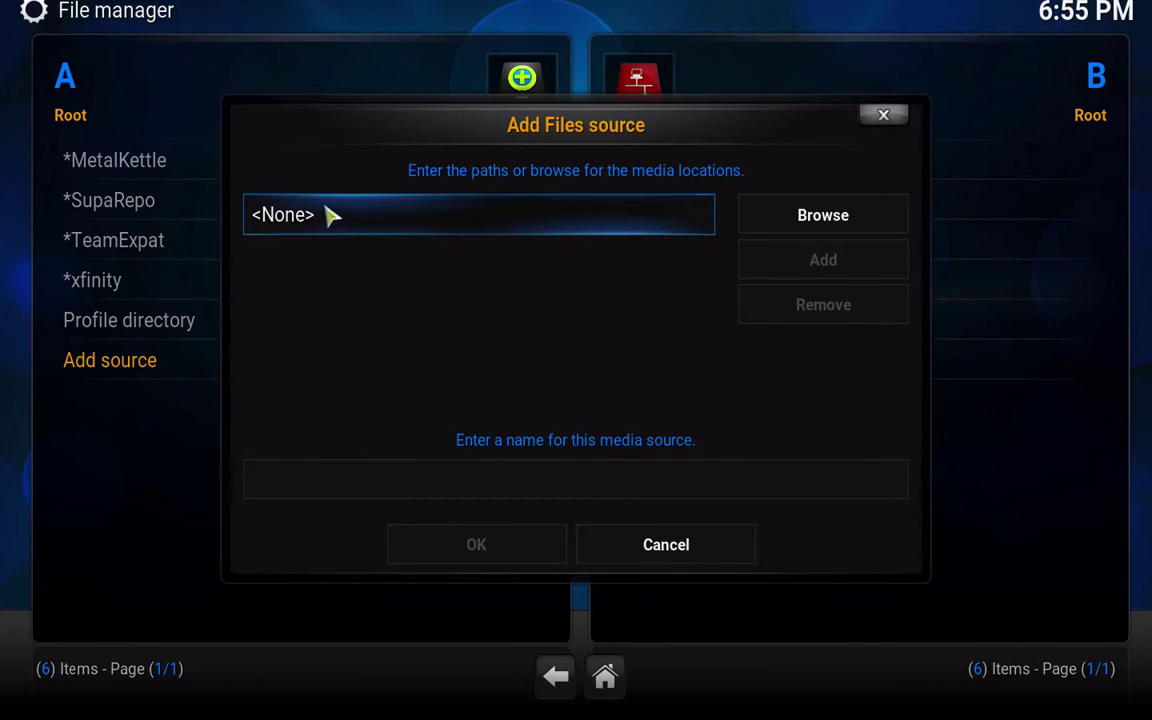
left_click(341, 214)
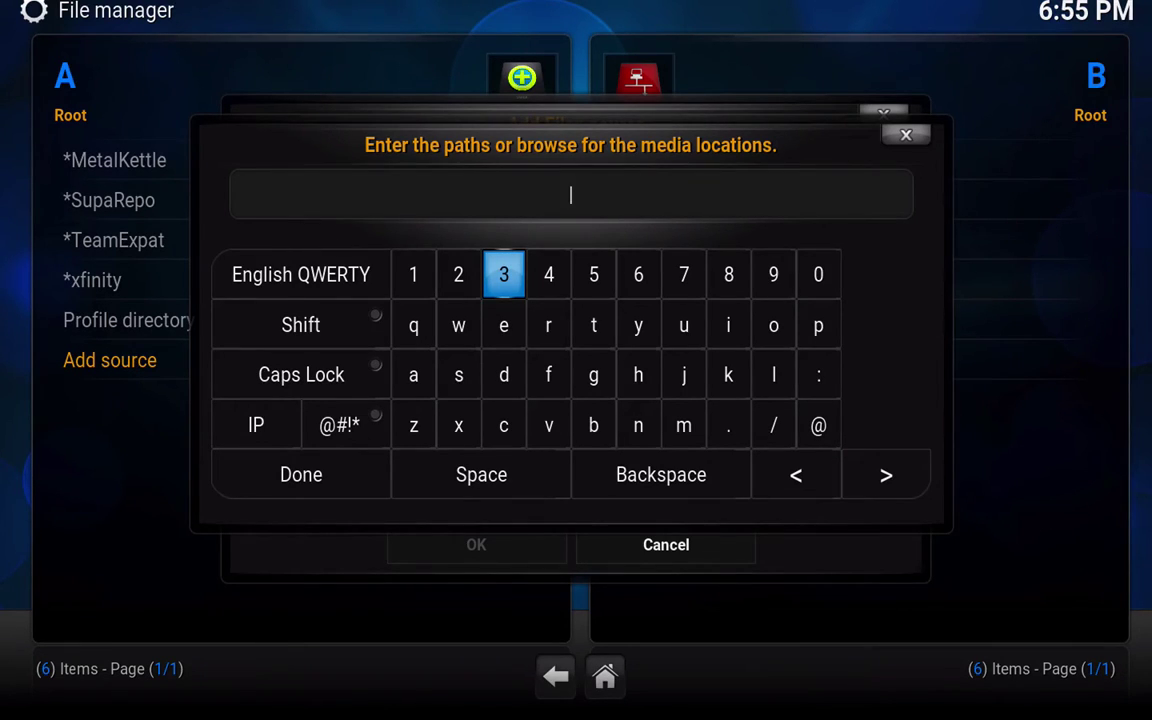
type("http://xunity")
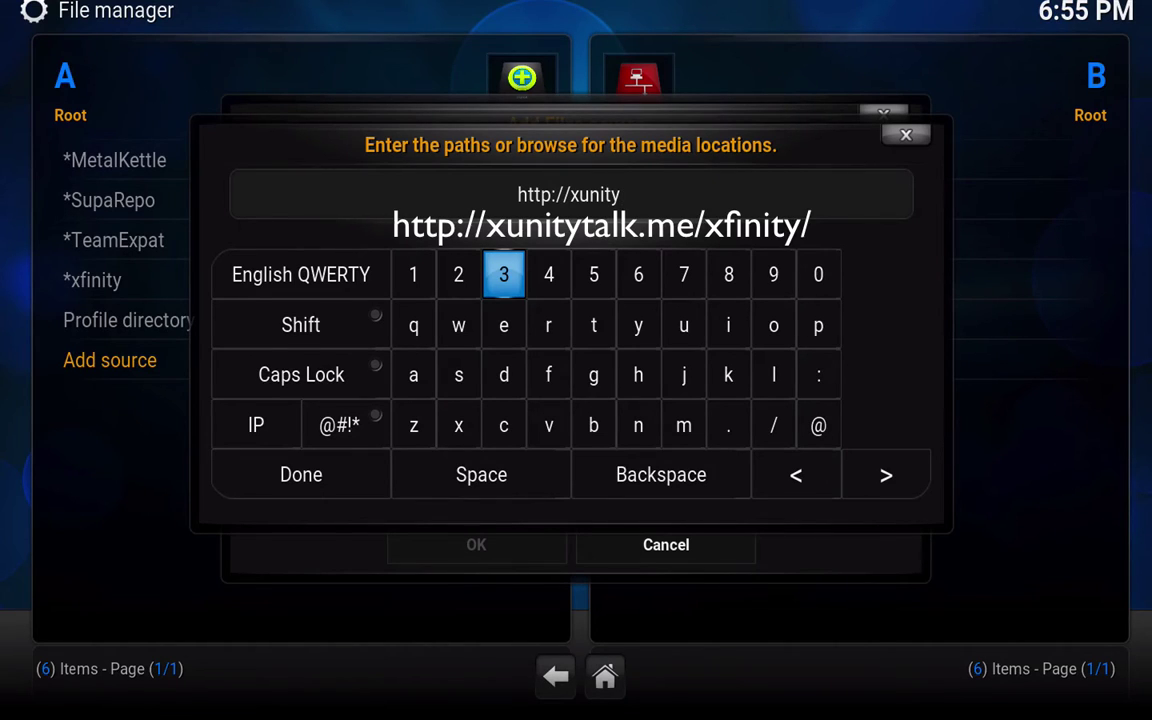
type("talk")
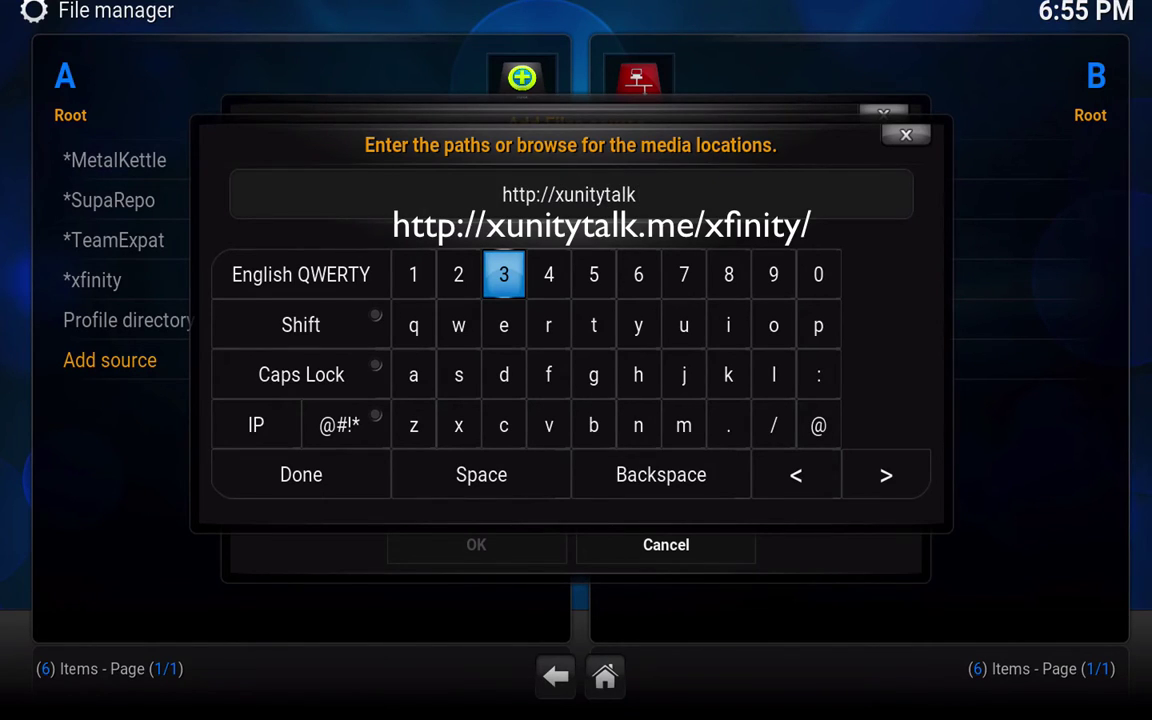
type(".me/")
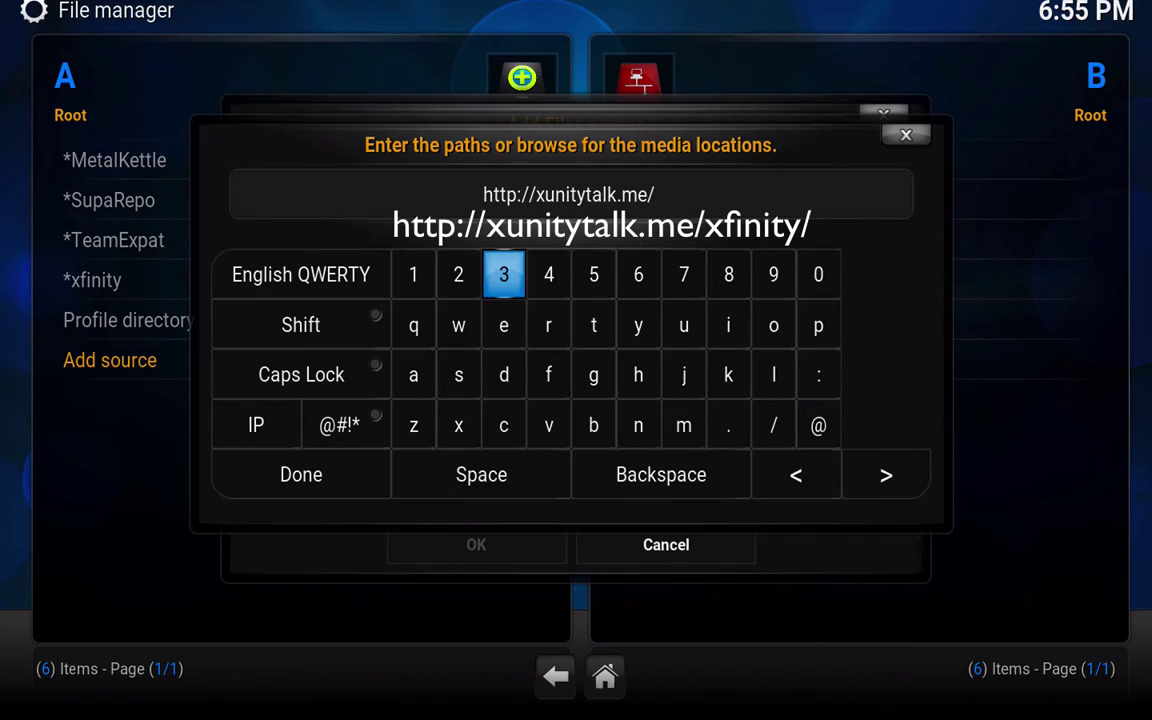
type("xfini")
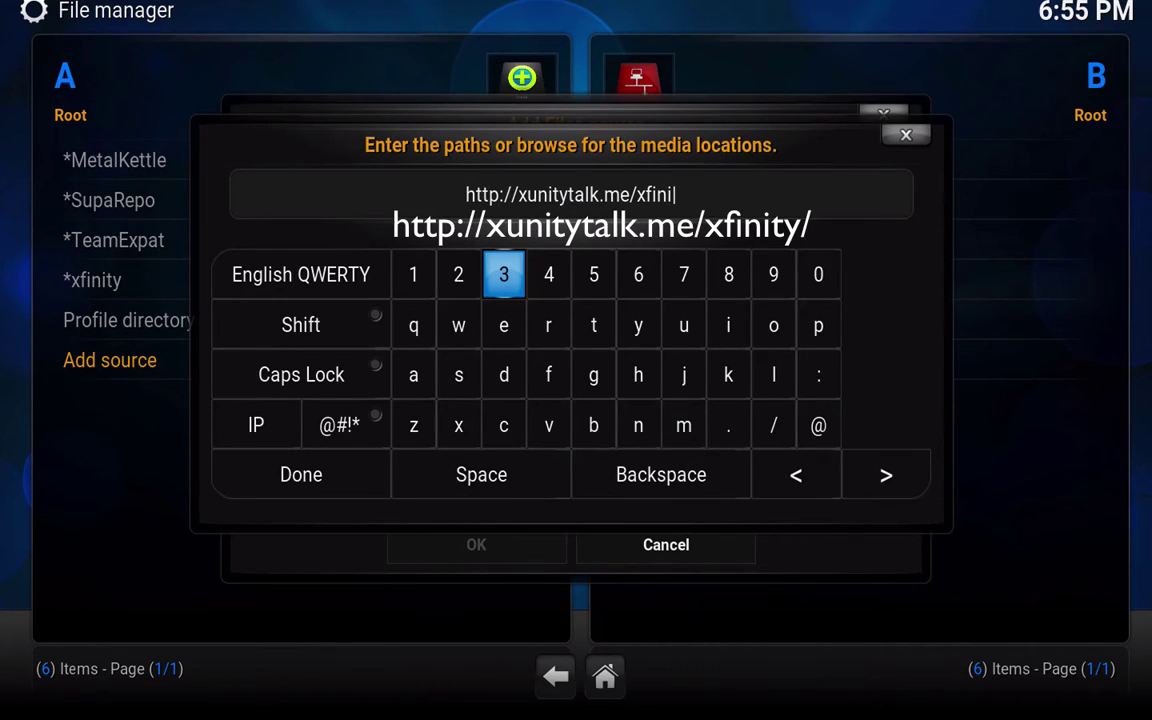
type("ty/")
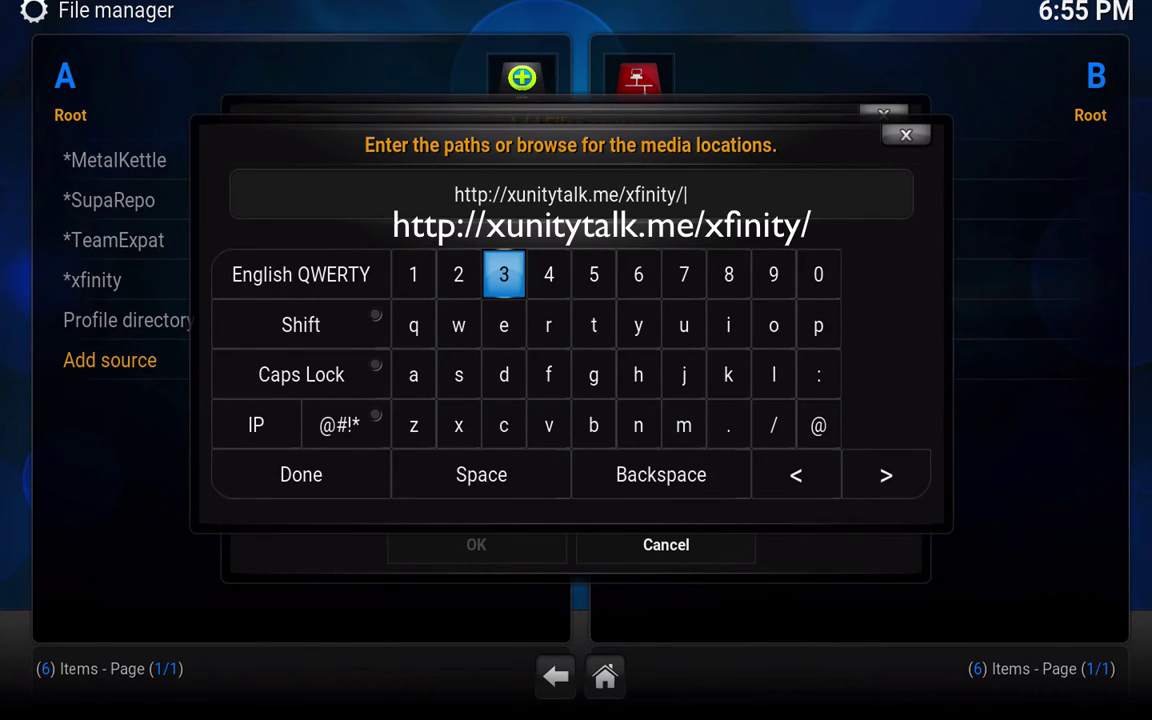
type("3")
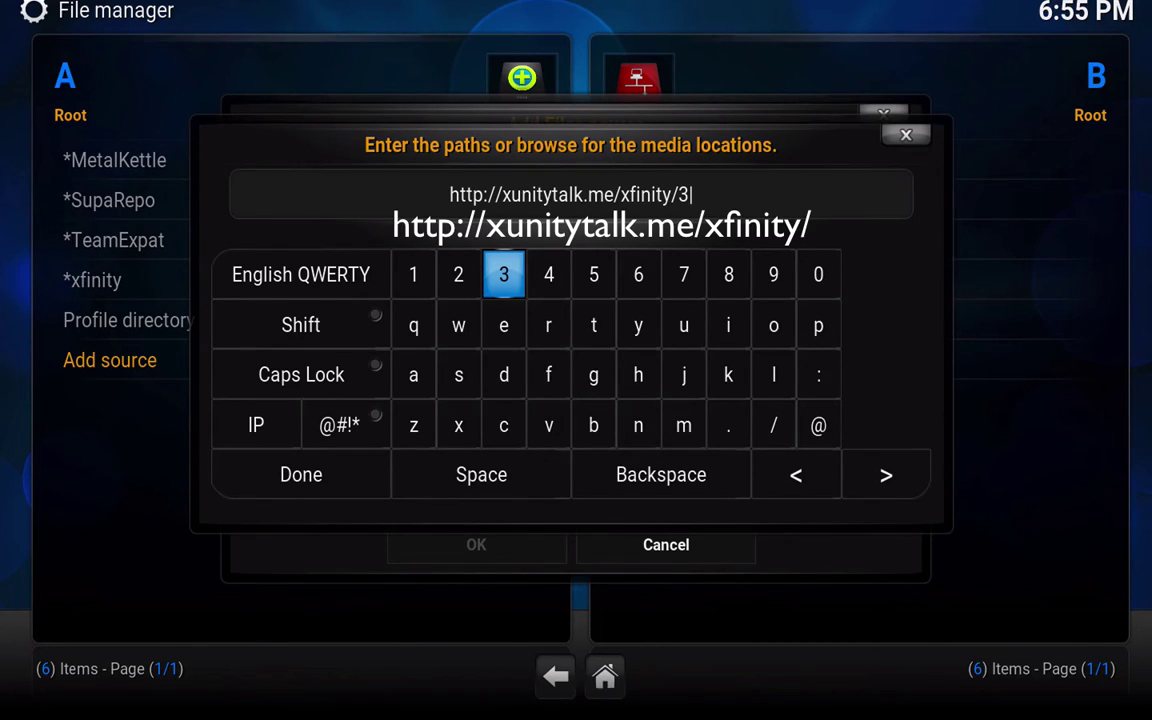
key("BackSpace")
type("3")
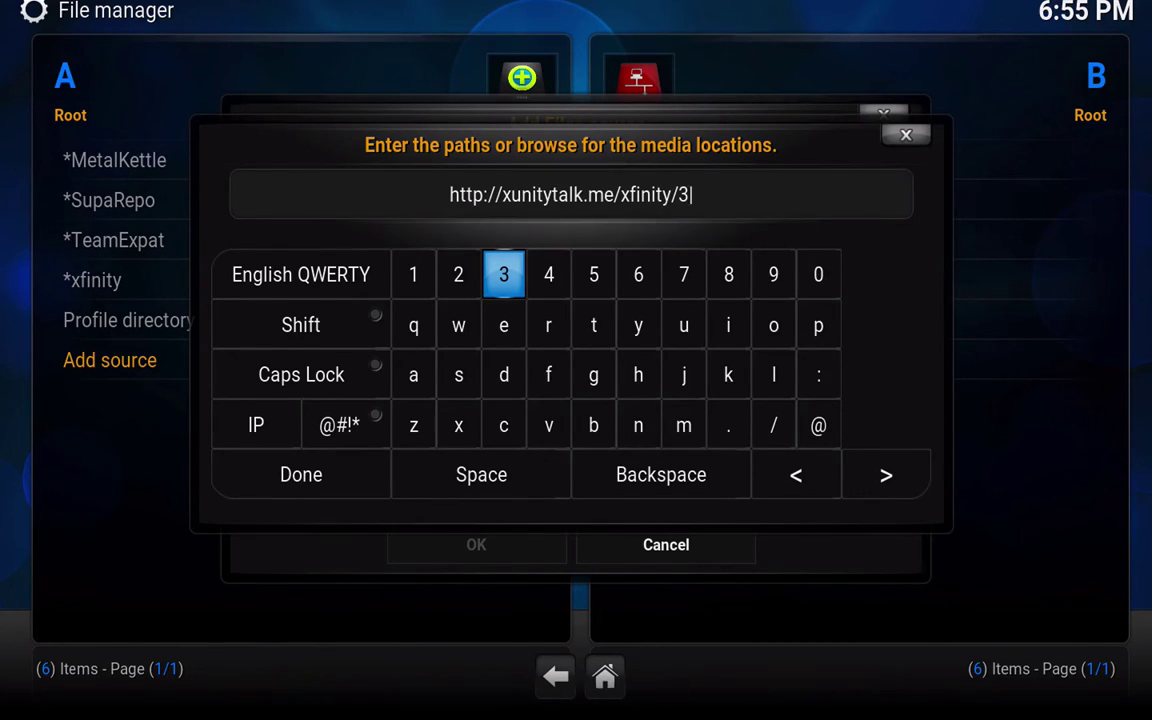
key("BackSpace")
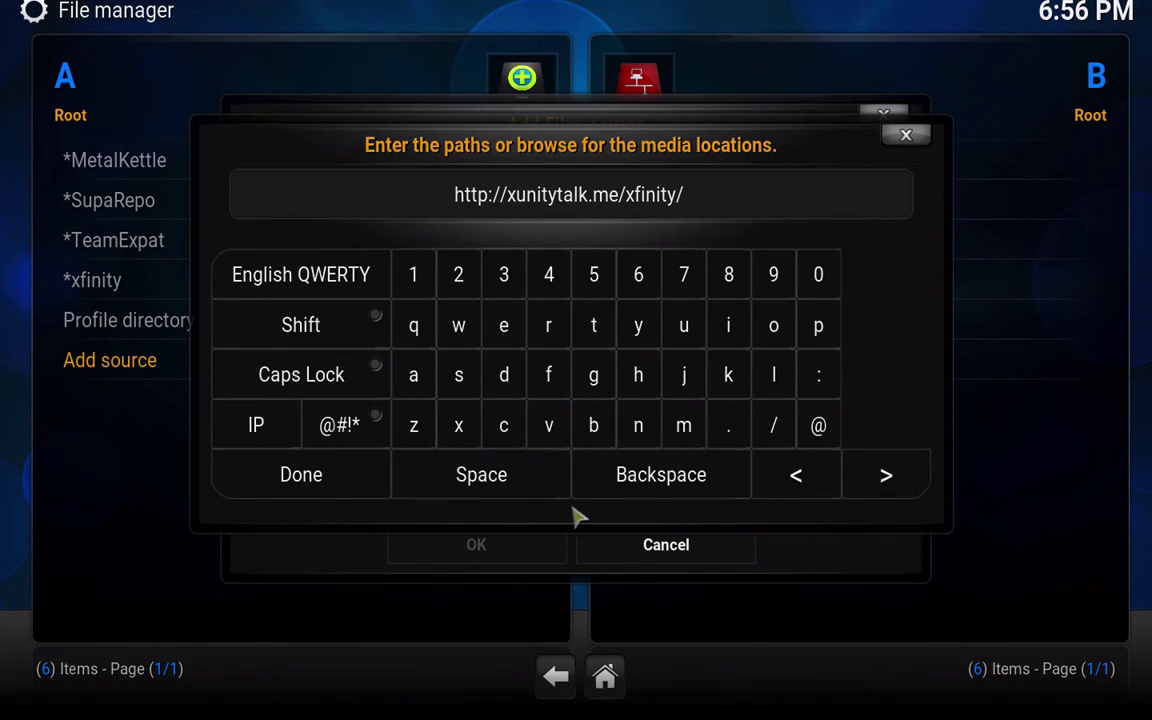
left_click(327, 489)
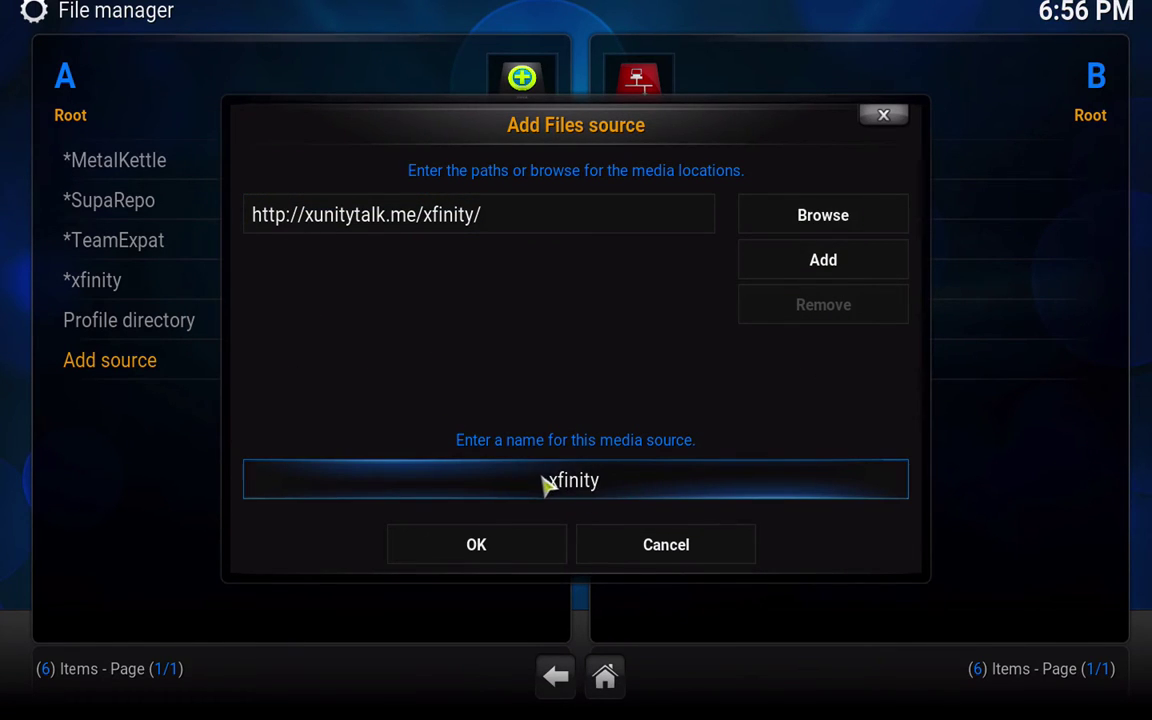
- Name the new media source *xfinity
left_click(625, 483)
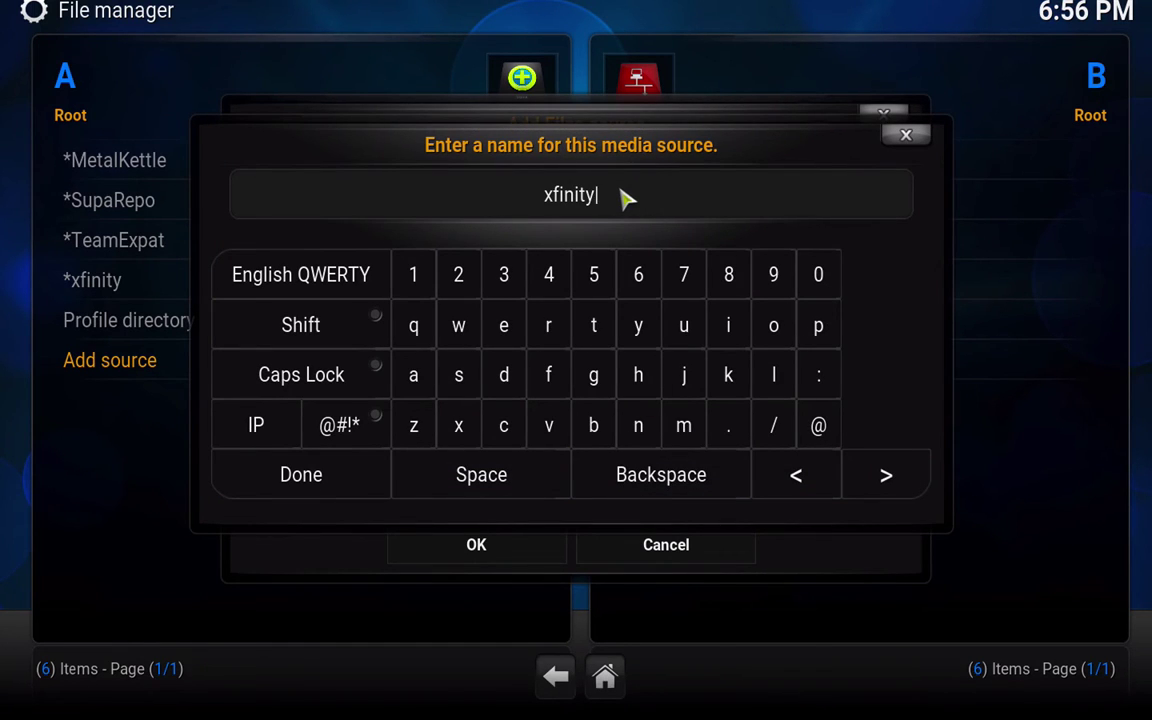
key("BackSpace")
key("BackSpace")
key("BackSpace")
key("BackSpace")
key("BackSpace")
key("BackSpace")
key("BackSpace")
type("*xfinity")
left_click(347, 490)
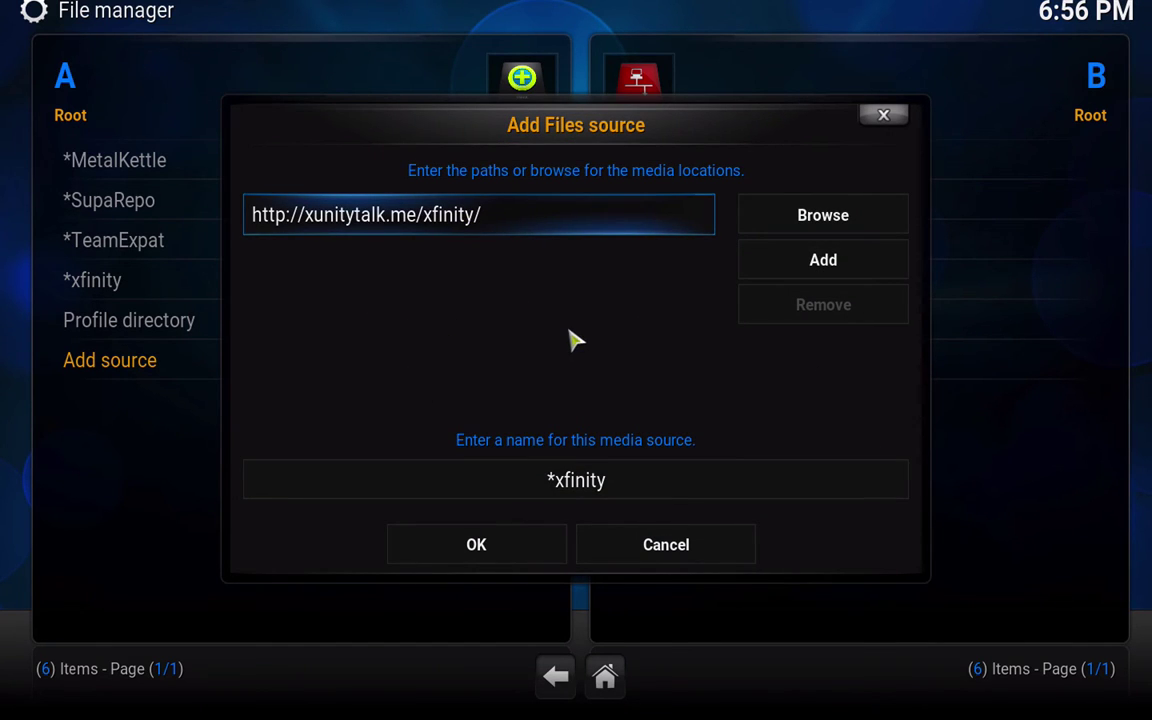
- Save the *xfinity file source and leave the File manager for the home screen
left_click(440, 545)
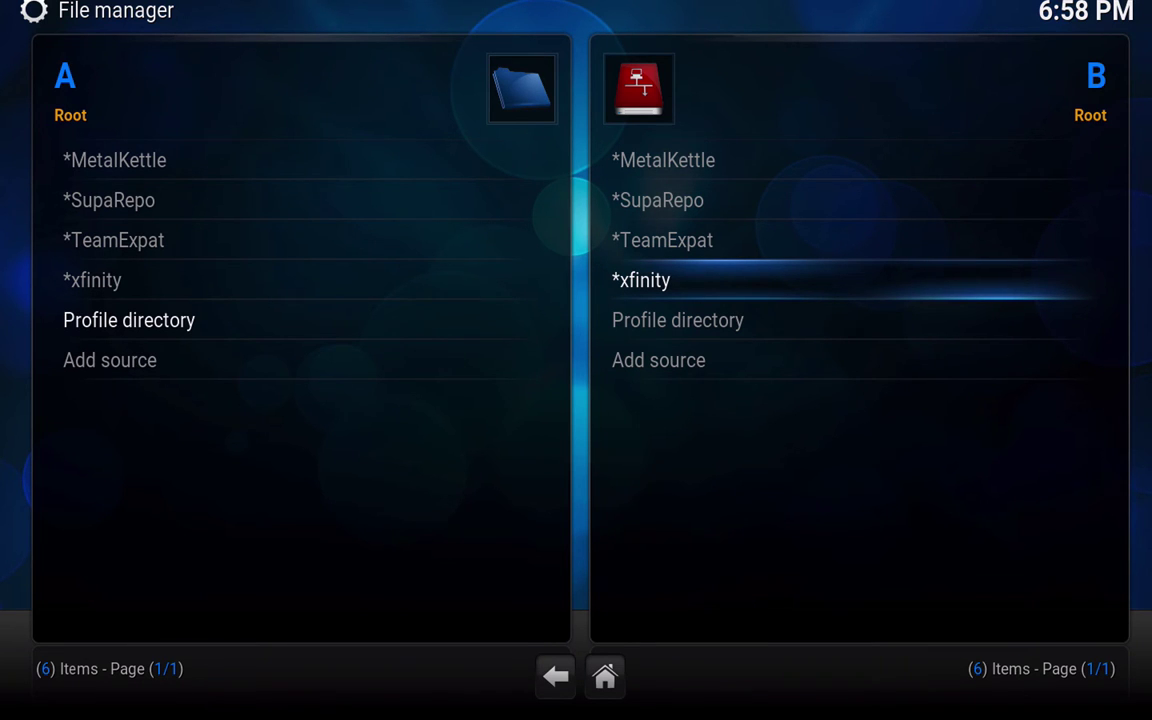
key("Escape")
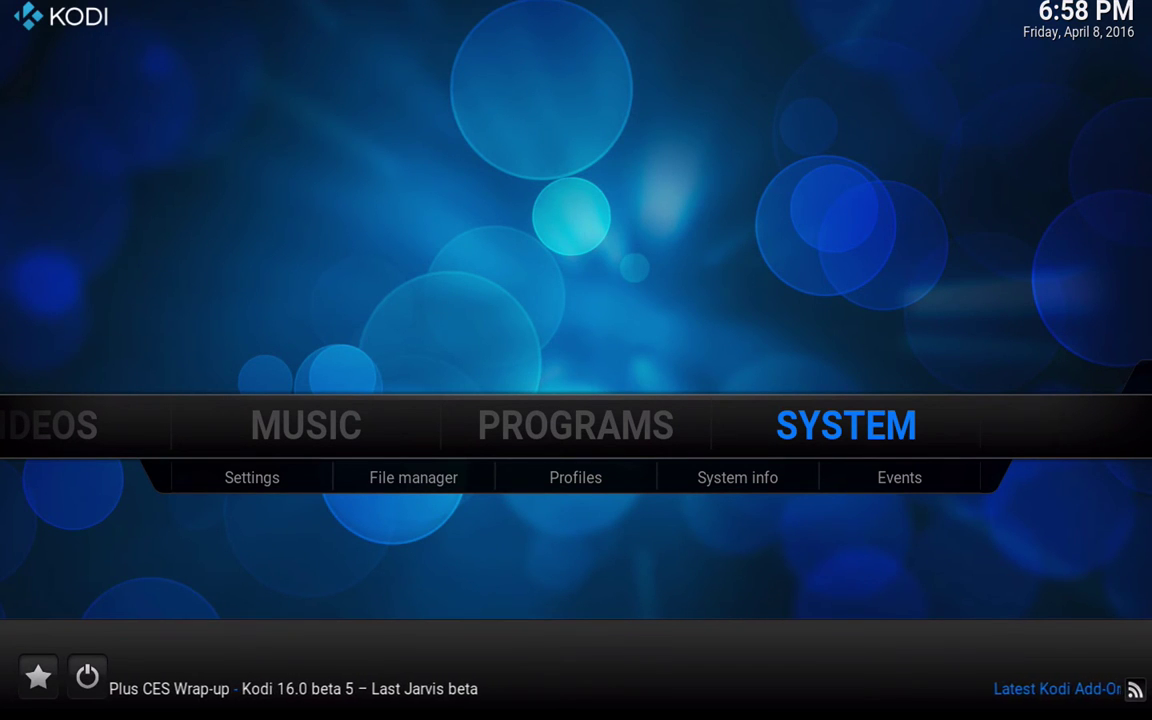
- Open the Add-ons section of the system settings
key("Return")
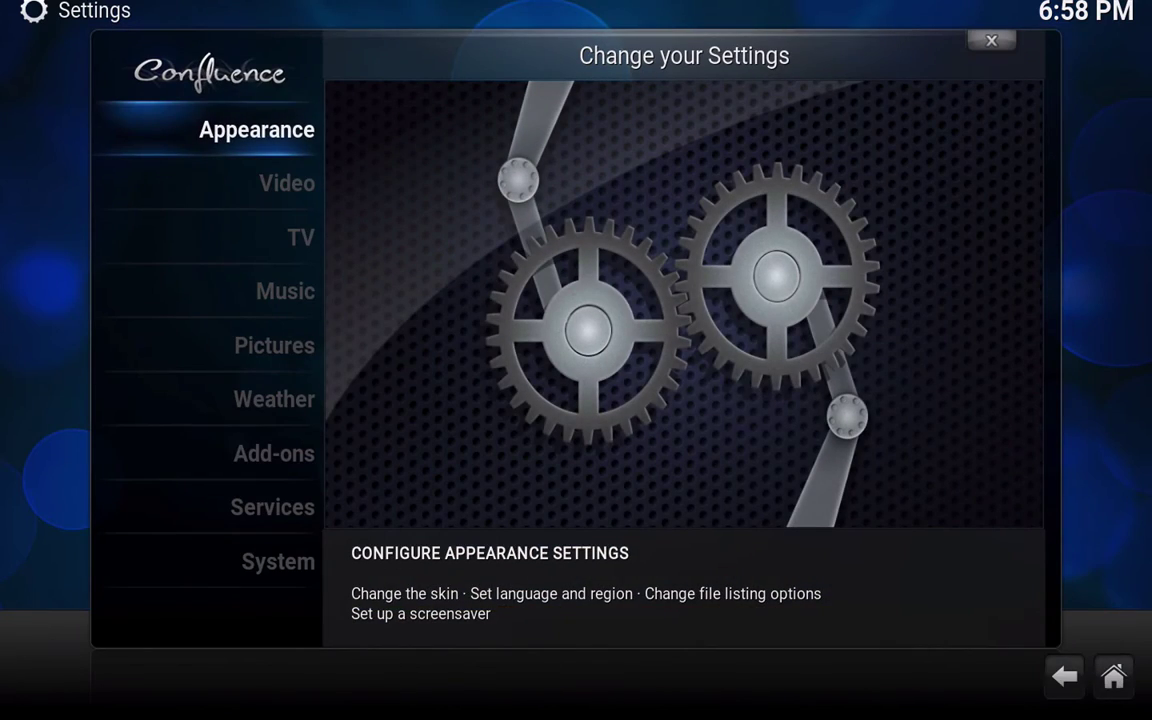
key("Down")
key("Down")
key("Down")
key("Down")
key("Down")
key("Down")
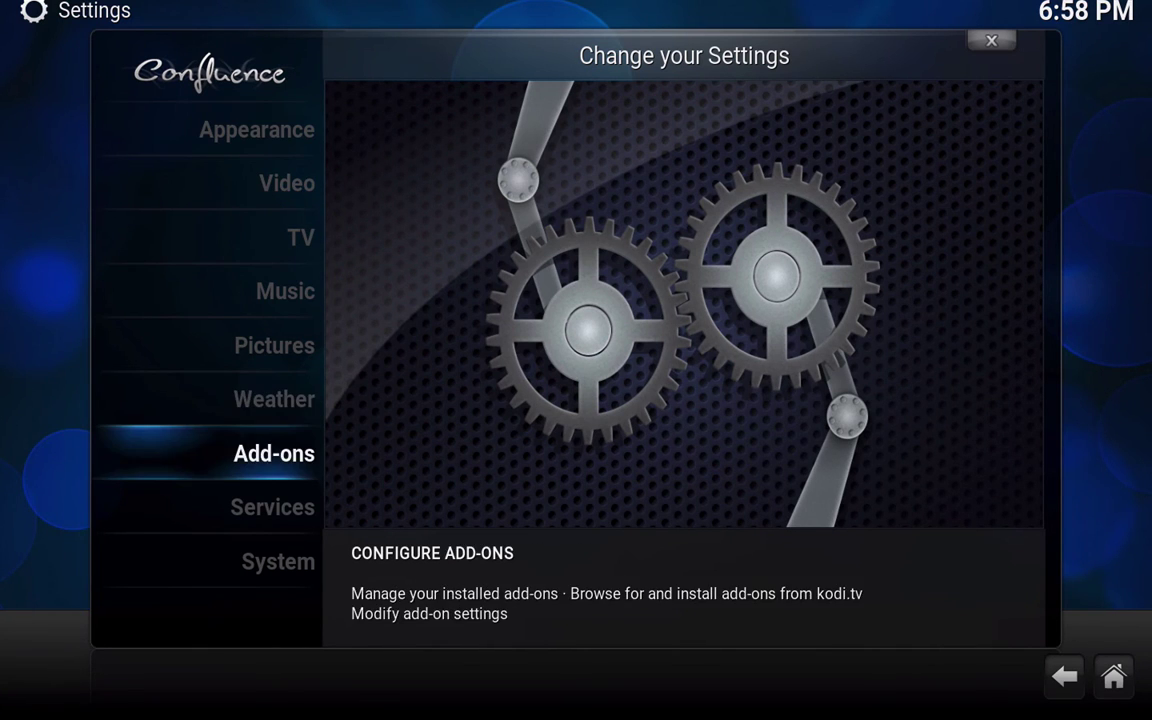
key("Return")
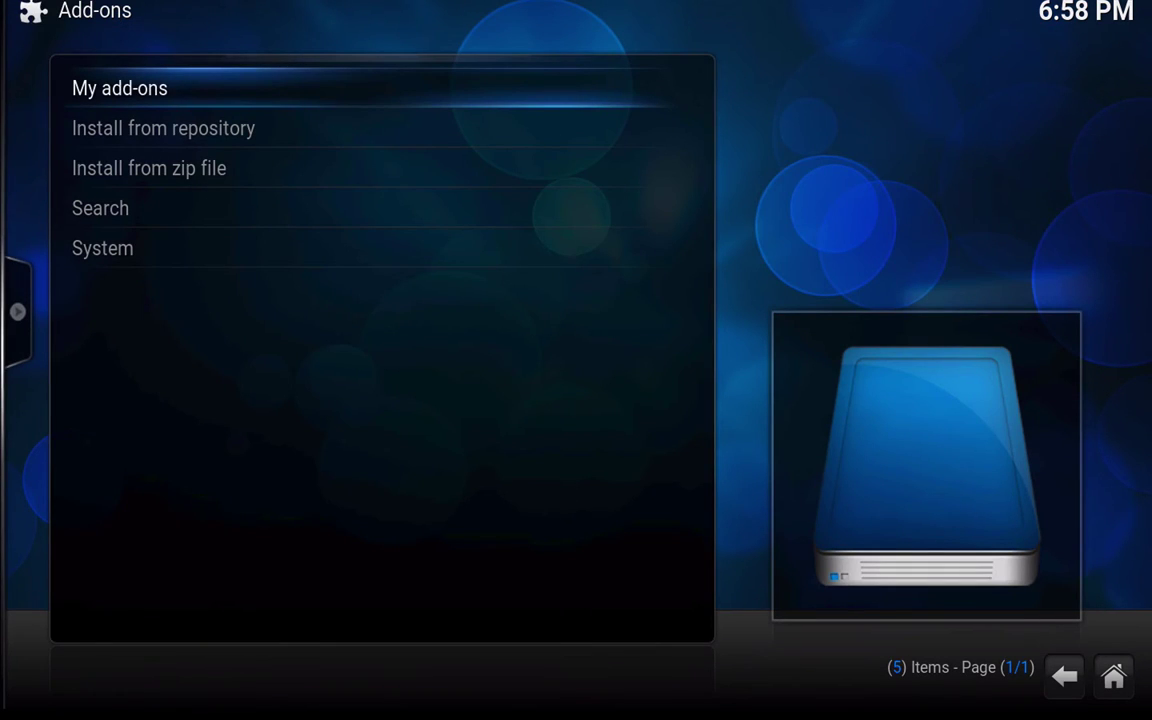
- Start installing an add-on from a zip file to bring up the list of sources
key("Down")
key("Down")
key("Down")
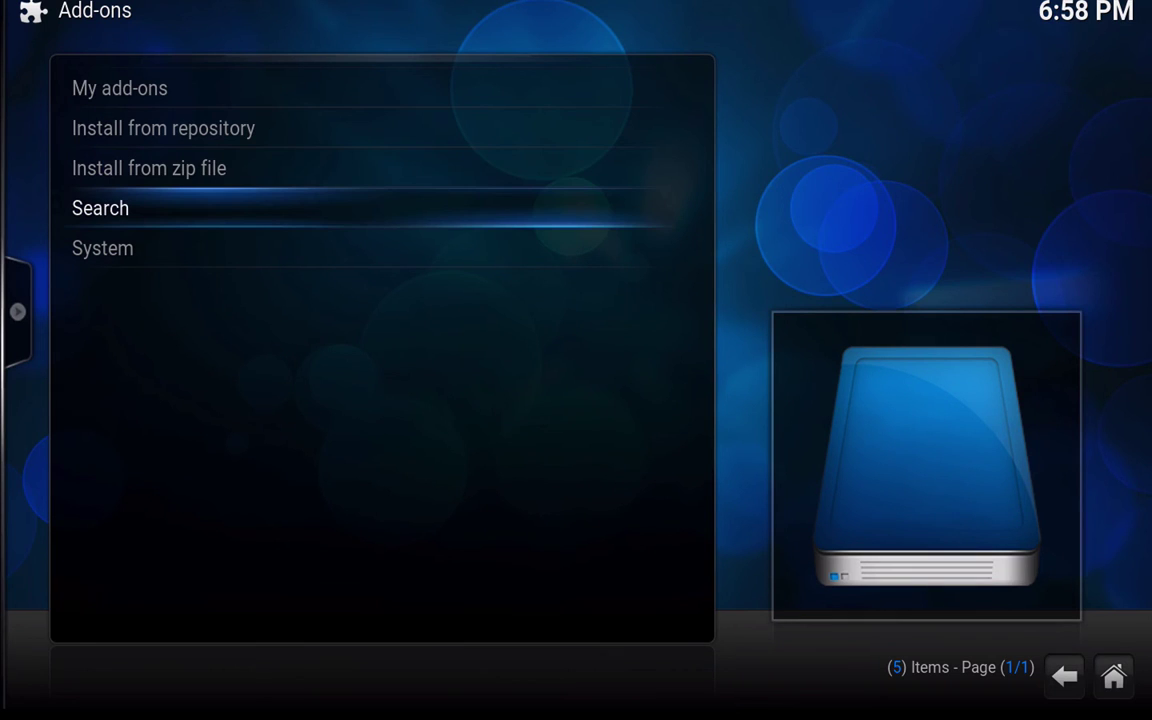
key("Up")
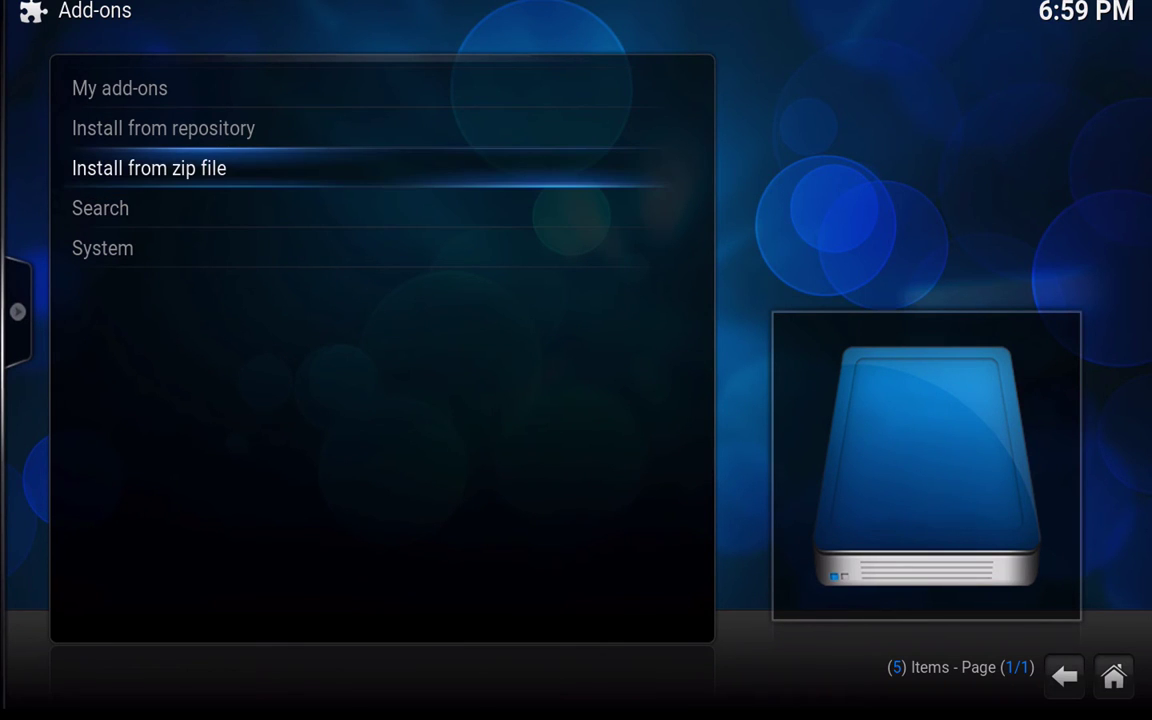
key("Return")
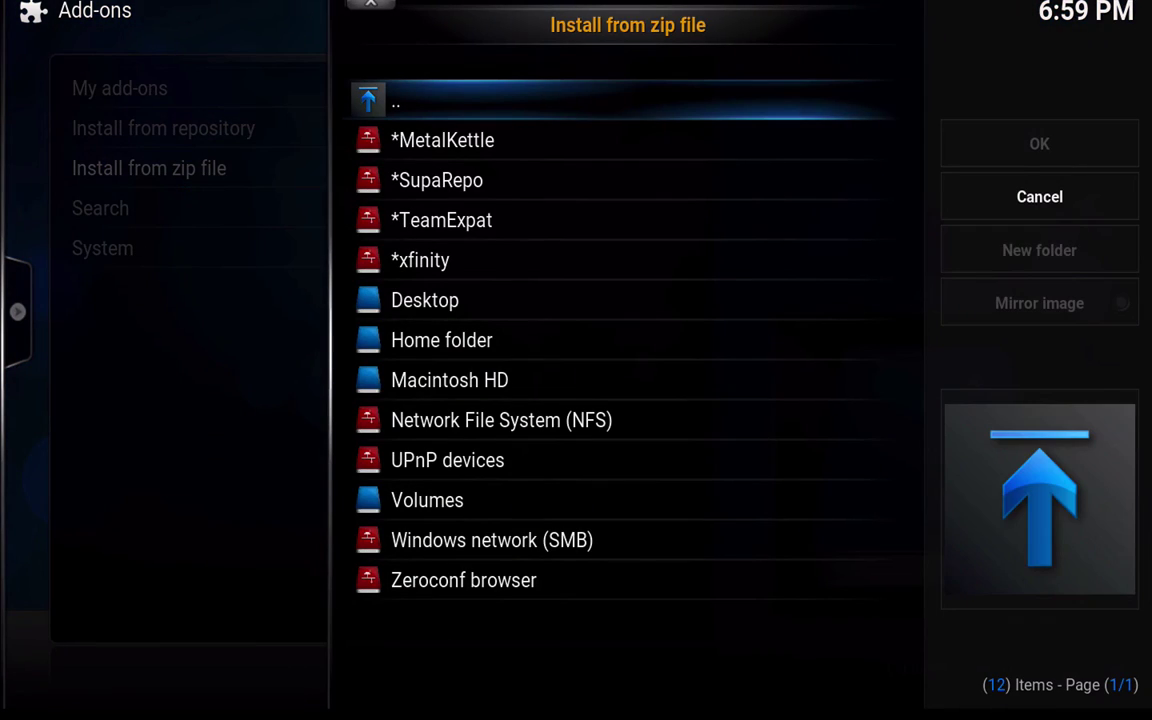
- Look through the *MetalKettle source down to repository.metalkettle-1.7.1.zip and return to the source list
key("Down")
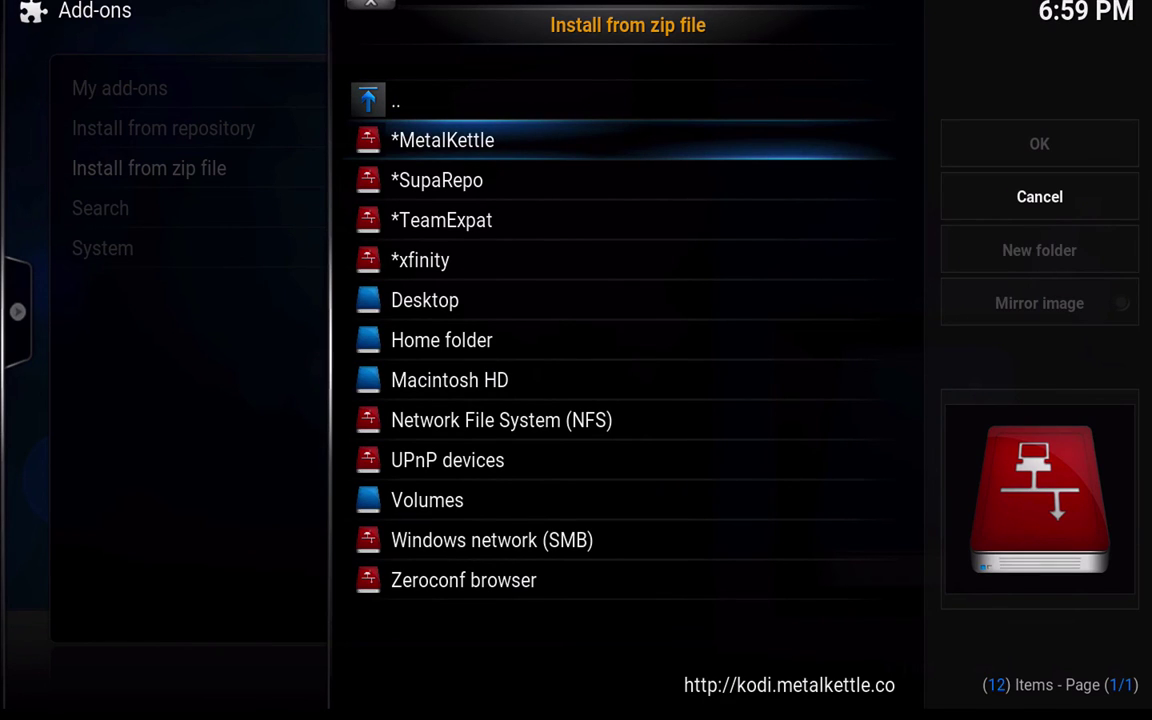
key("Return")
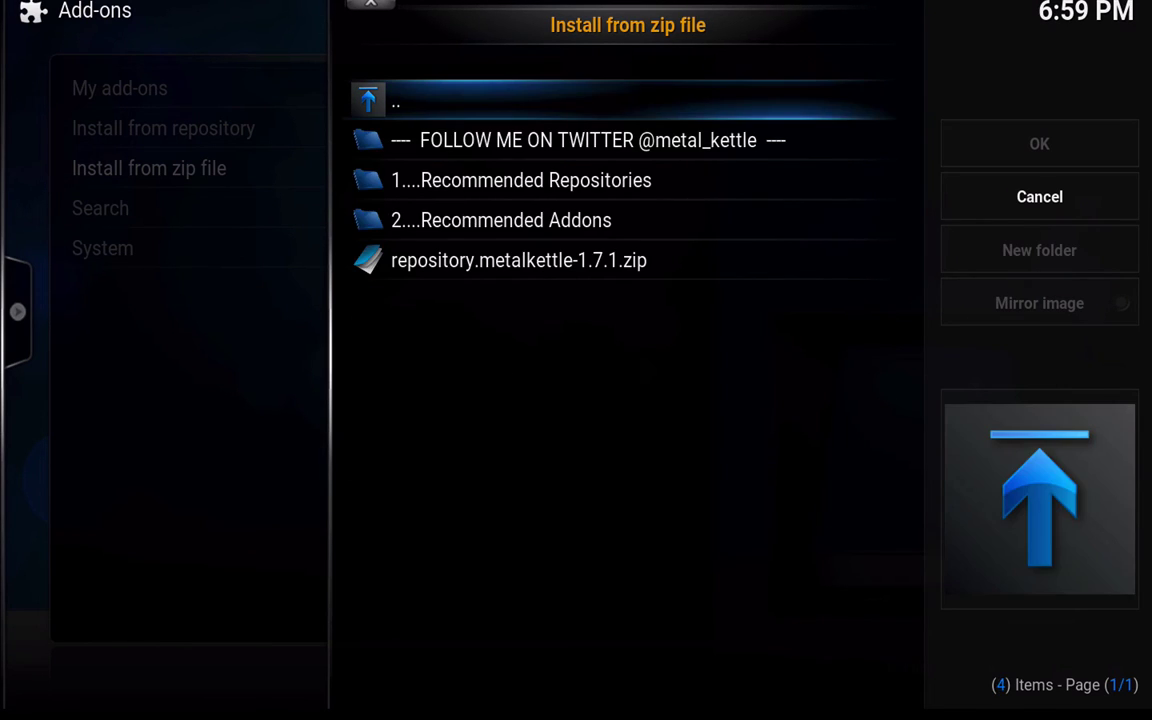
key("Down")
key("Down")
key("Down")
key("Down")
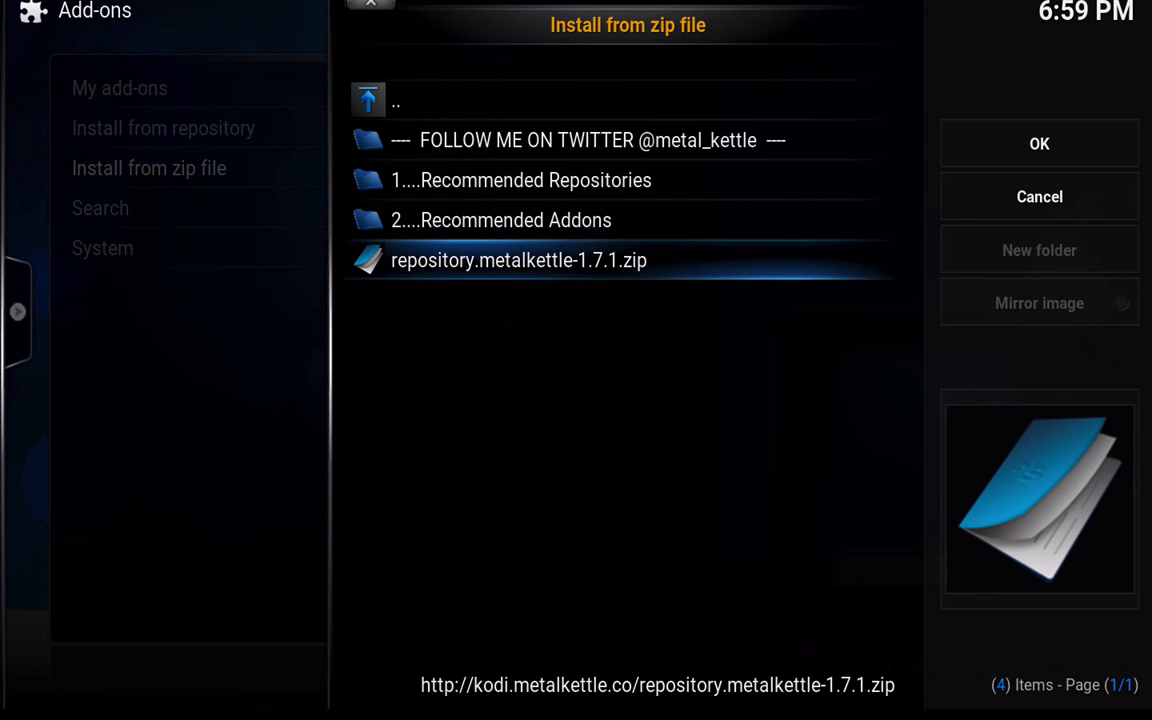
key("Up")
key("Up")
key("Up")
key("Up")
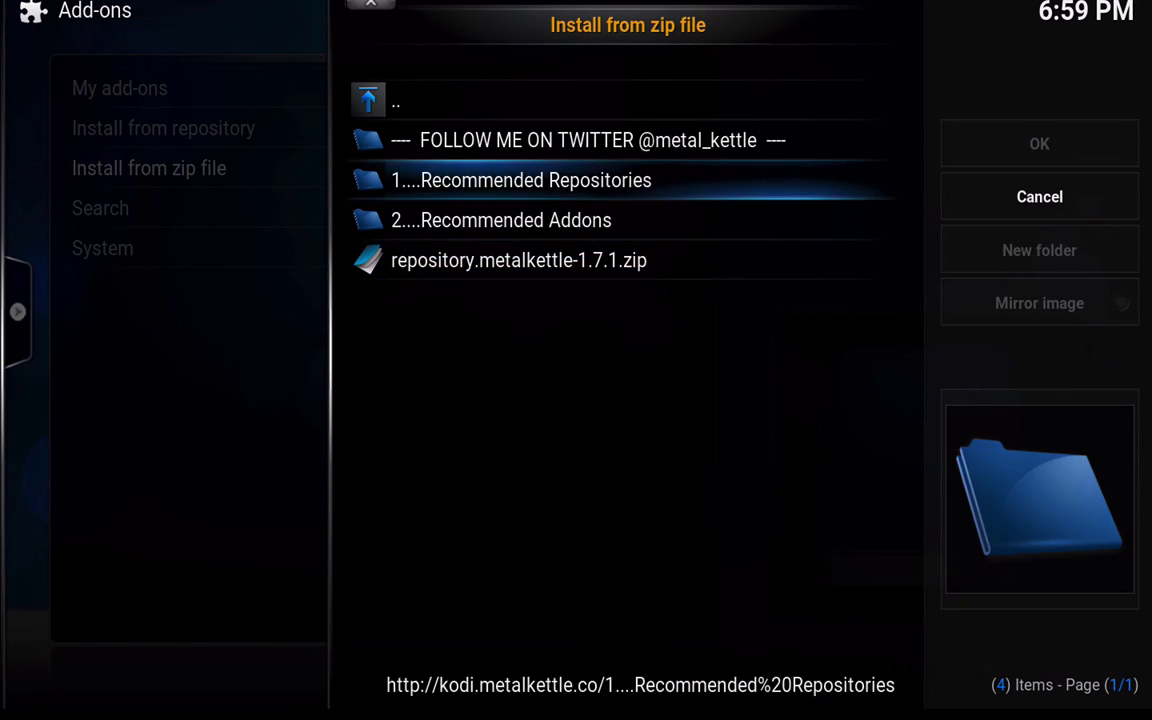
key("Return")
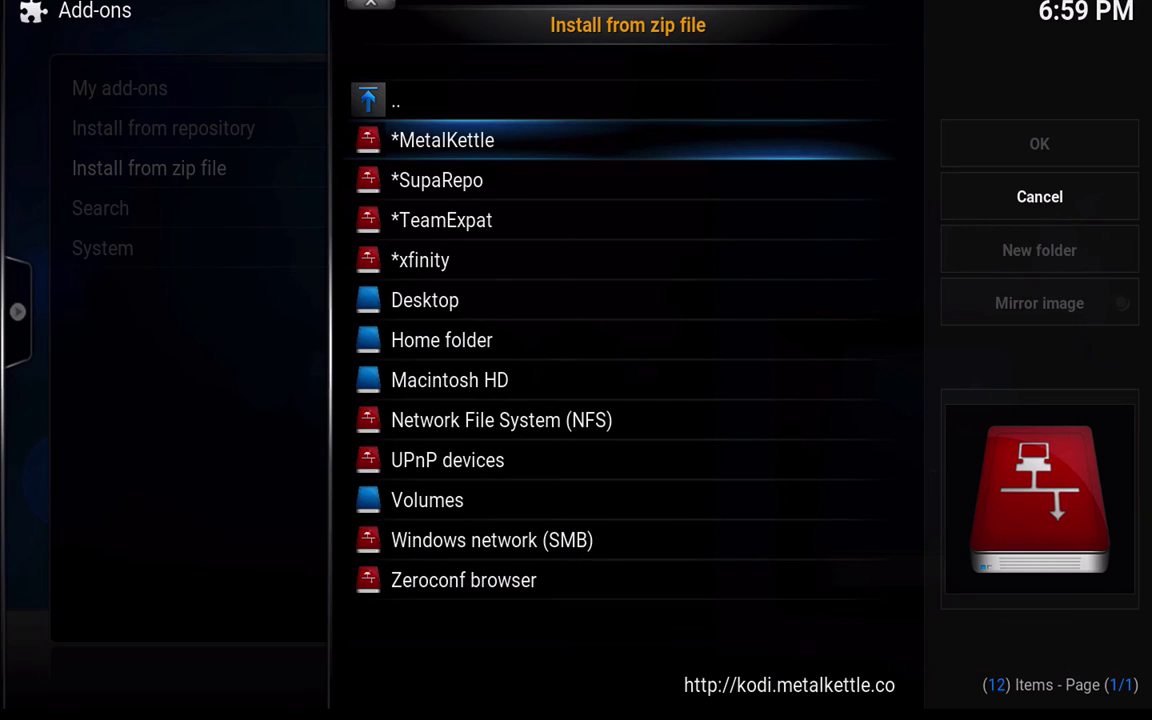
- Open the jarvis folder in the *SupaRepo source
key("Down")
key("Return")
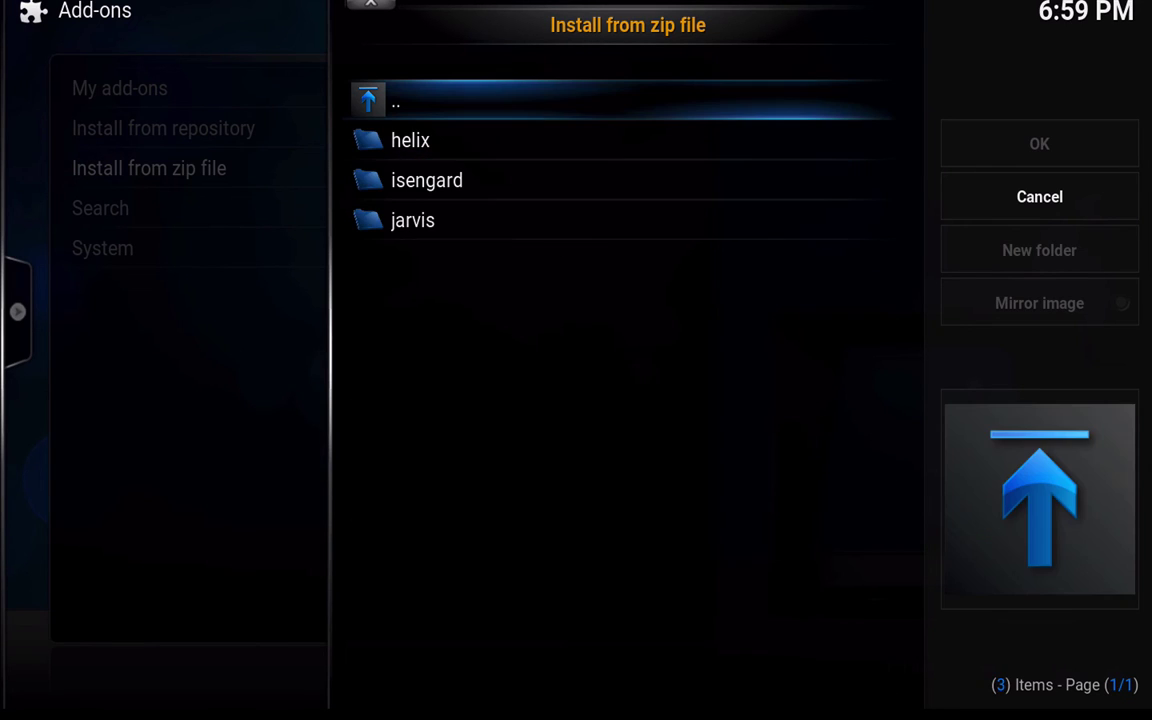
key("Down")
key("Down")
key("Down")
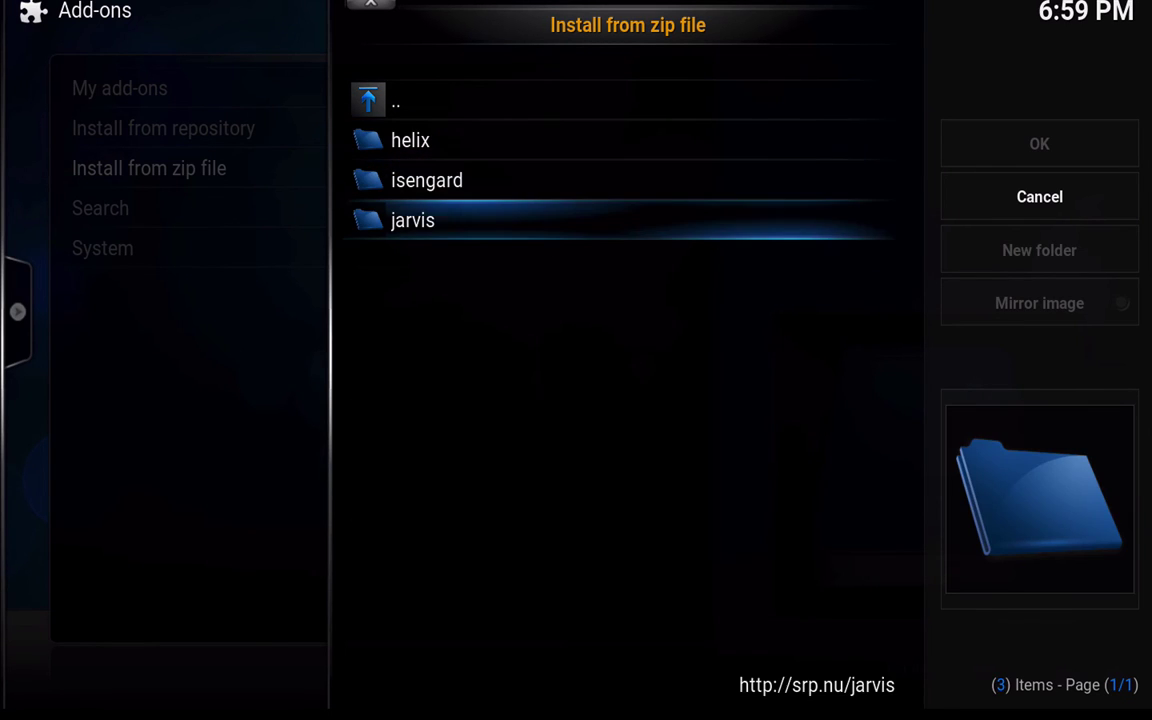
key("Up")
key("Down")
key("Return")
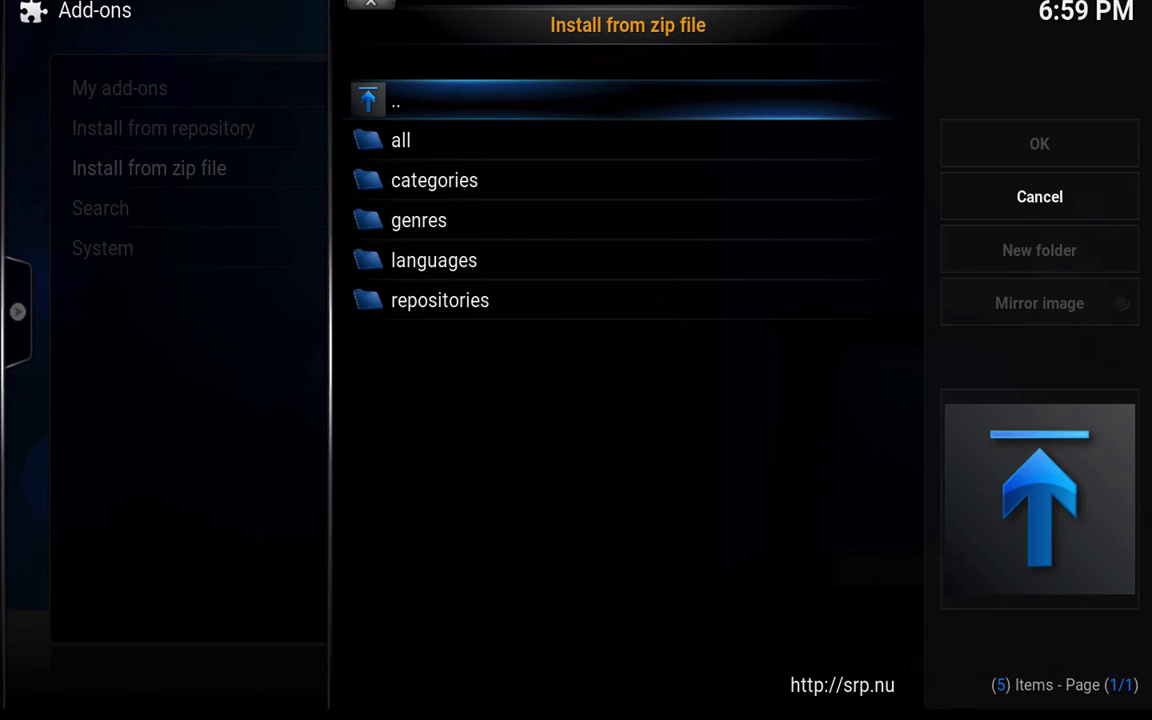
- Open the folder named all and locate superrepo.kodi.jarvis.all-0.7.04.zip in it
key("Down")
key("Down")
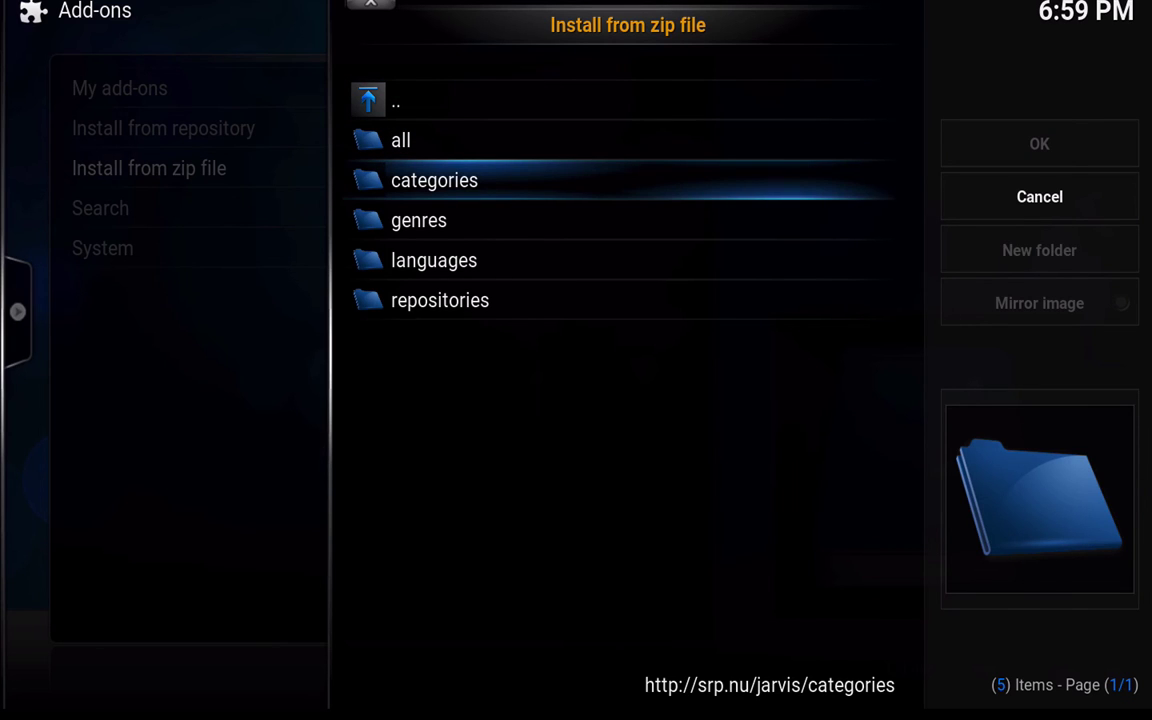
key("Up")
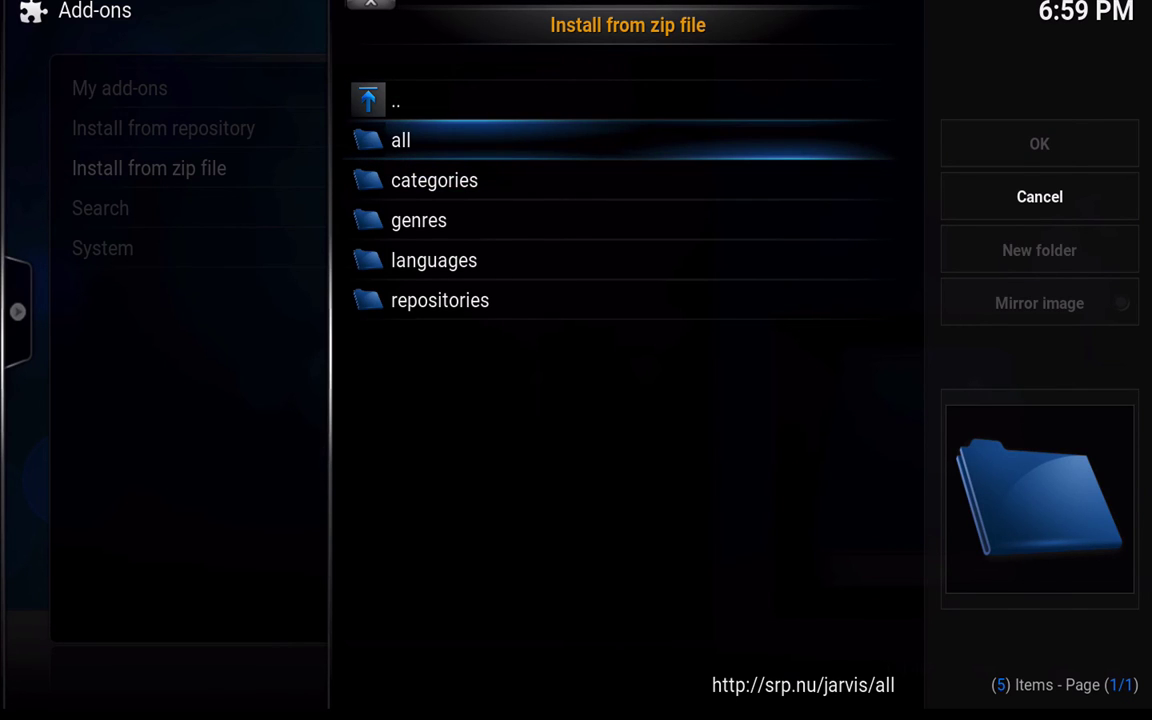
key("Return")
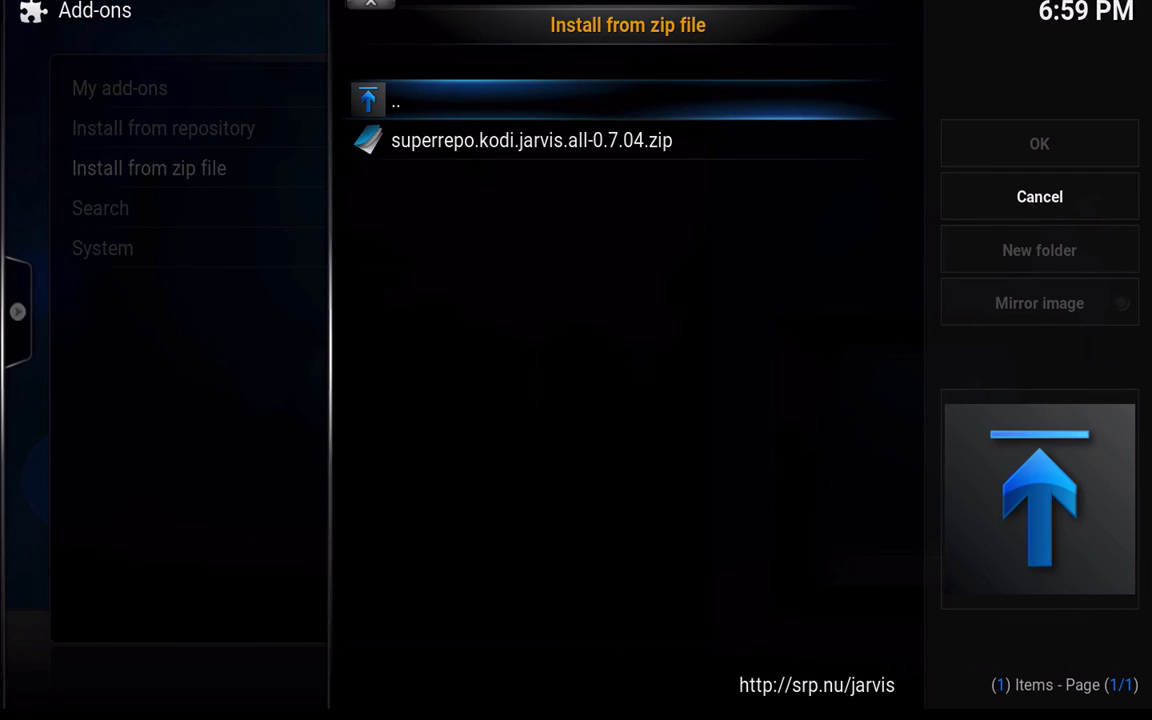
key("Down")
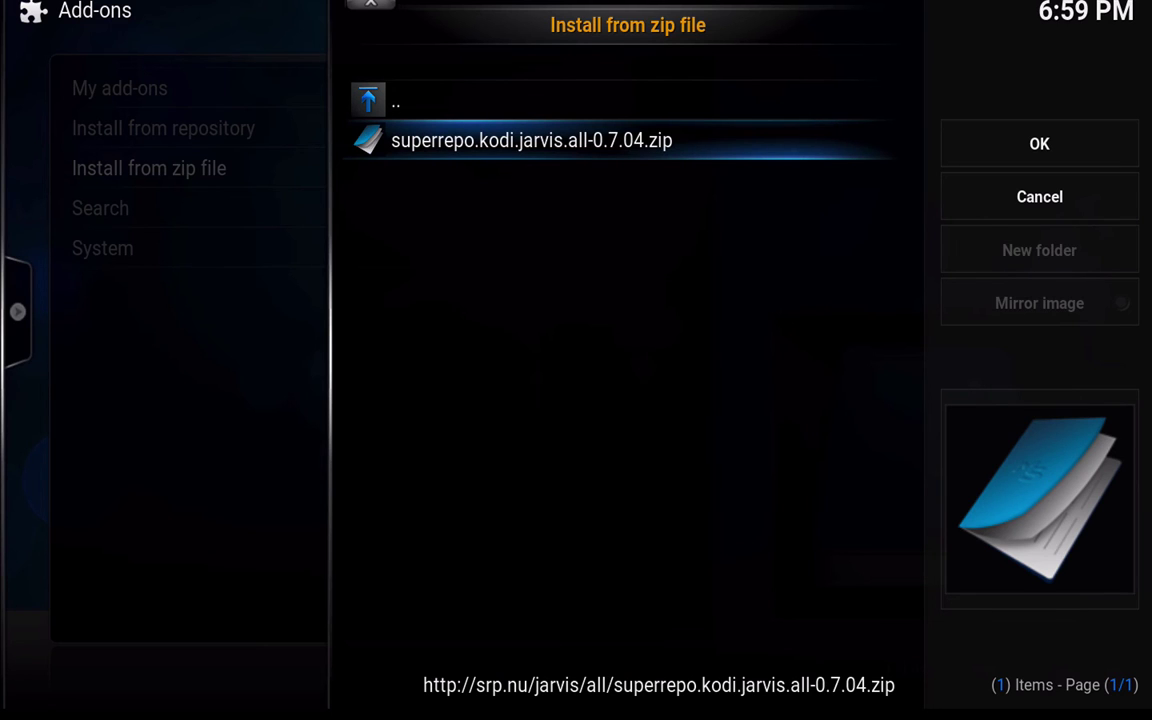
key("Up")
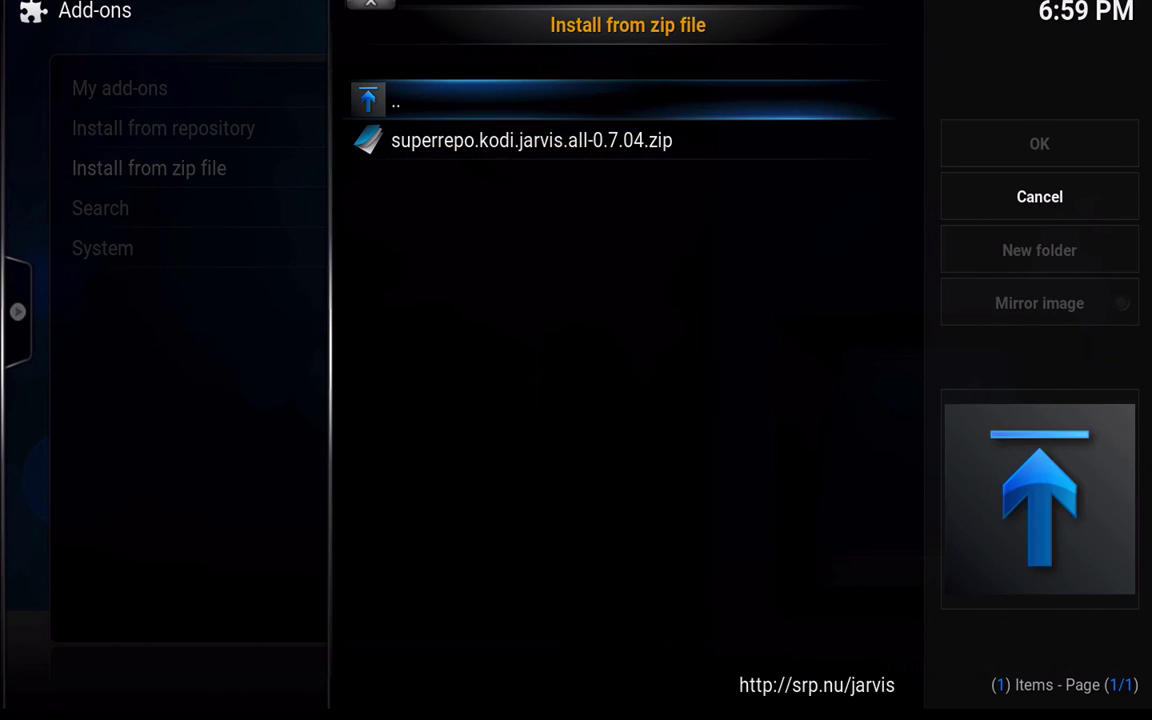
- Go back up through the *SupaRepo folders to the list of zip sources
key("Return")
key("Return")
key("Up")
key("Up")
key("Up")
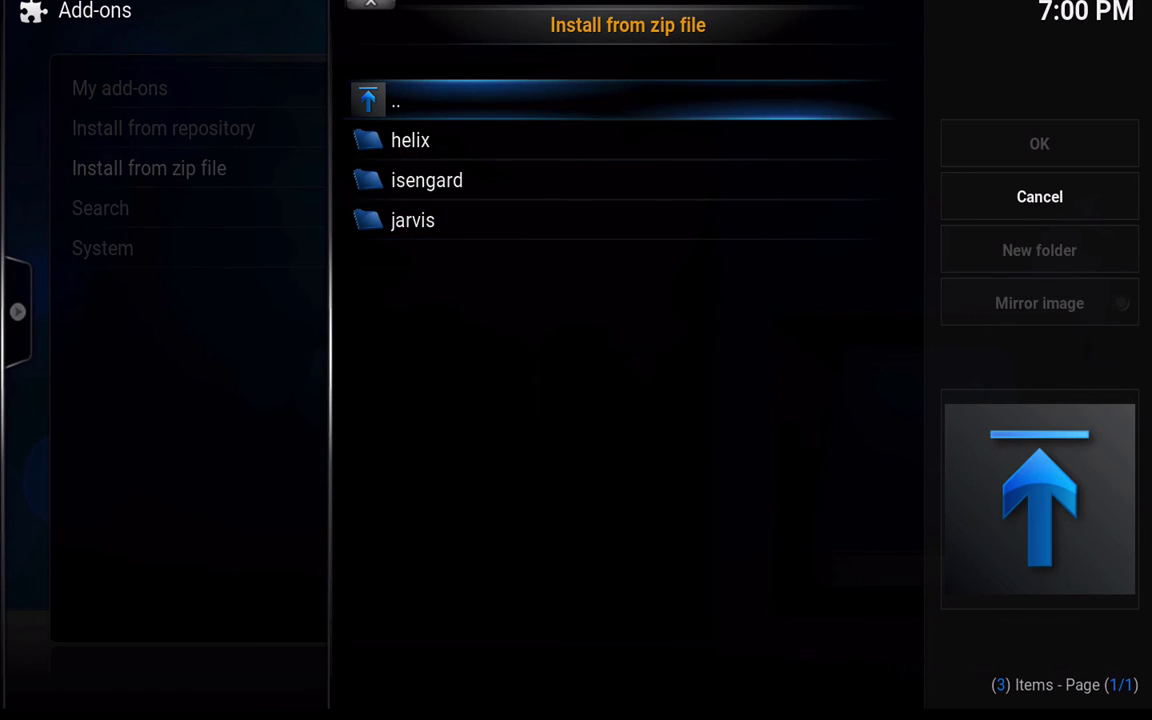
key("Return")
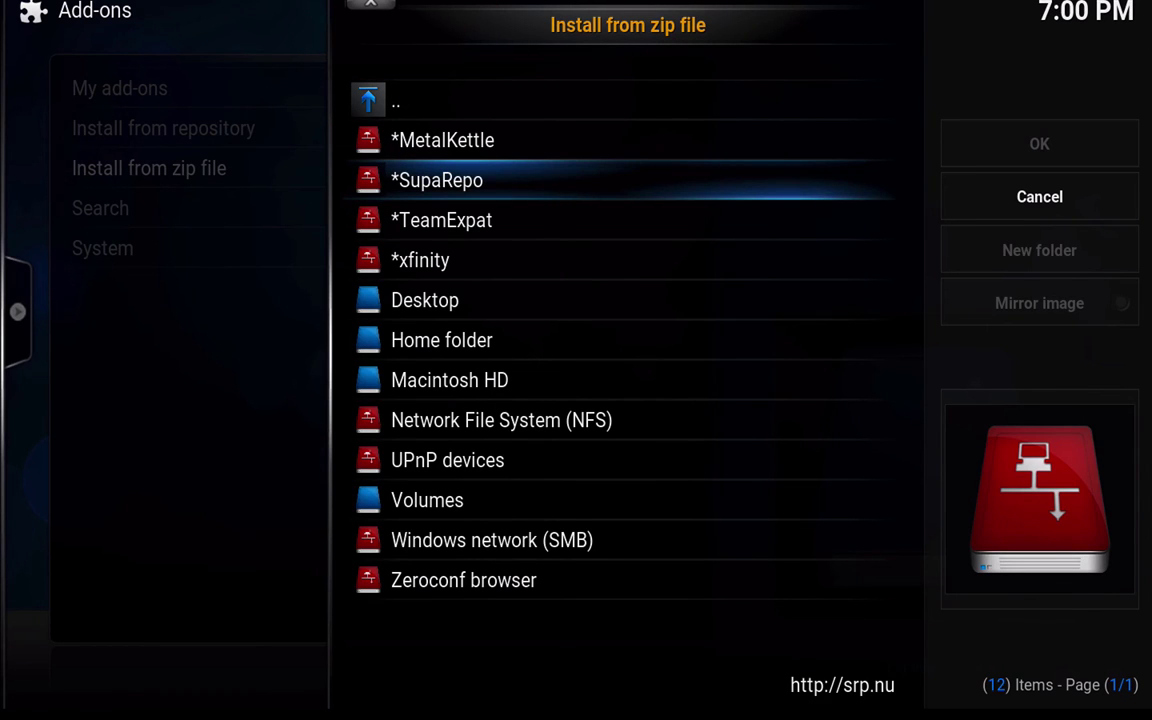
- View the repository zip in the *TeamExpat source and return to the source list
key("Down")
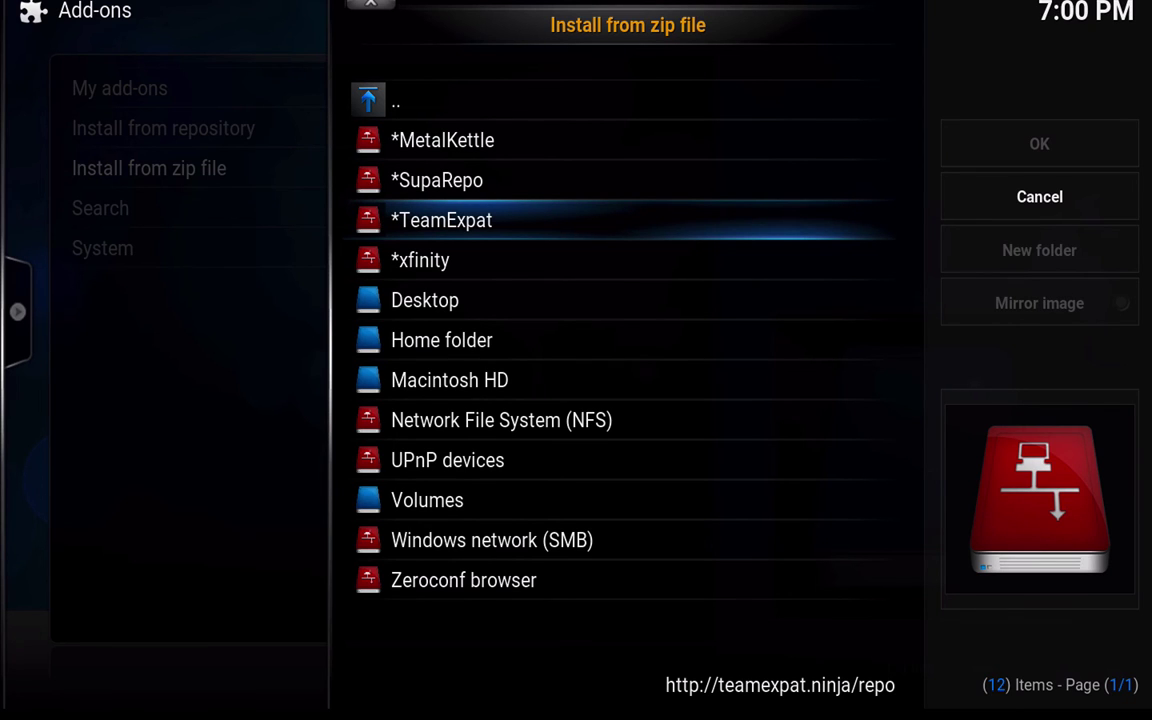
key("Return")
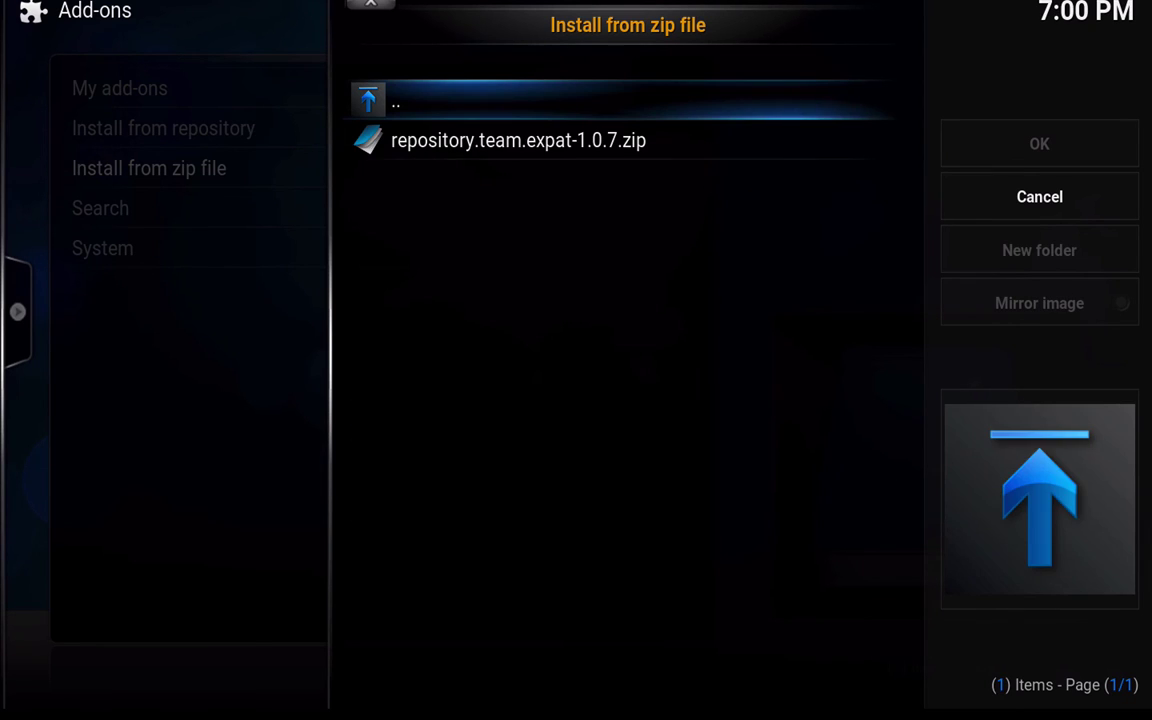
key("Down")
key("Up")
key("Return")
- Open the *xfinity source and choose XunityTalk_Repository.zip for installation
key("Down")
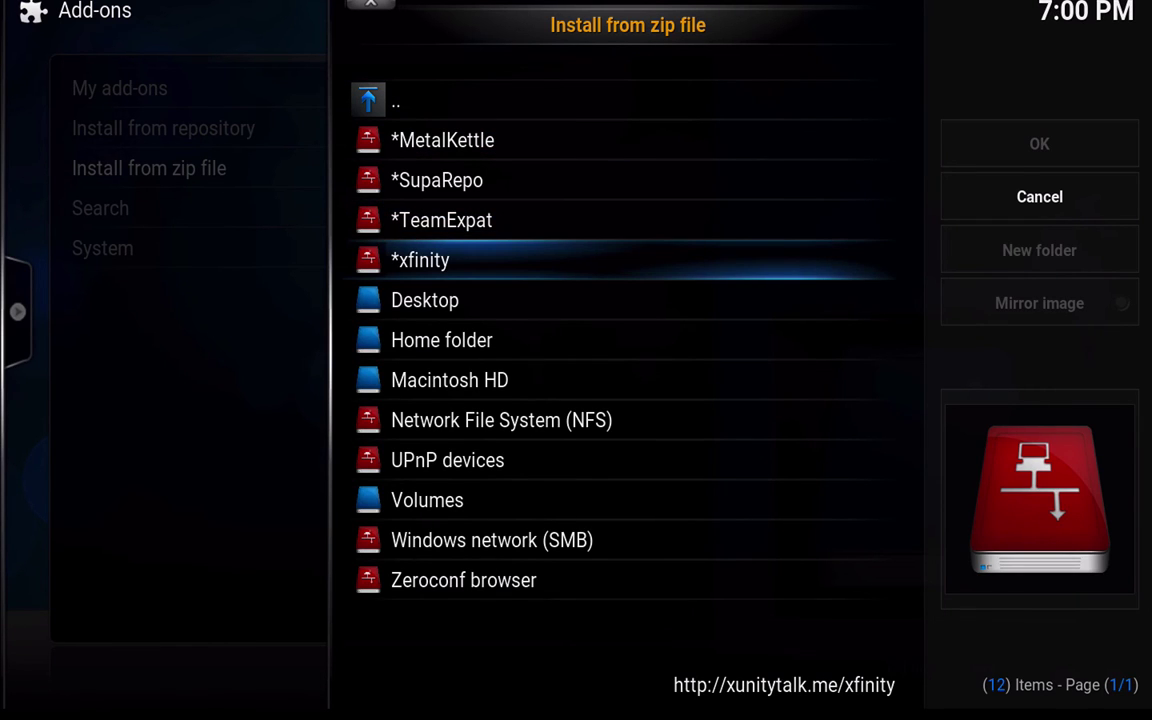
key("Return")
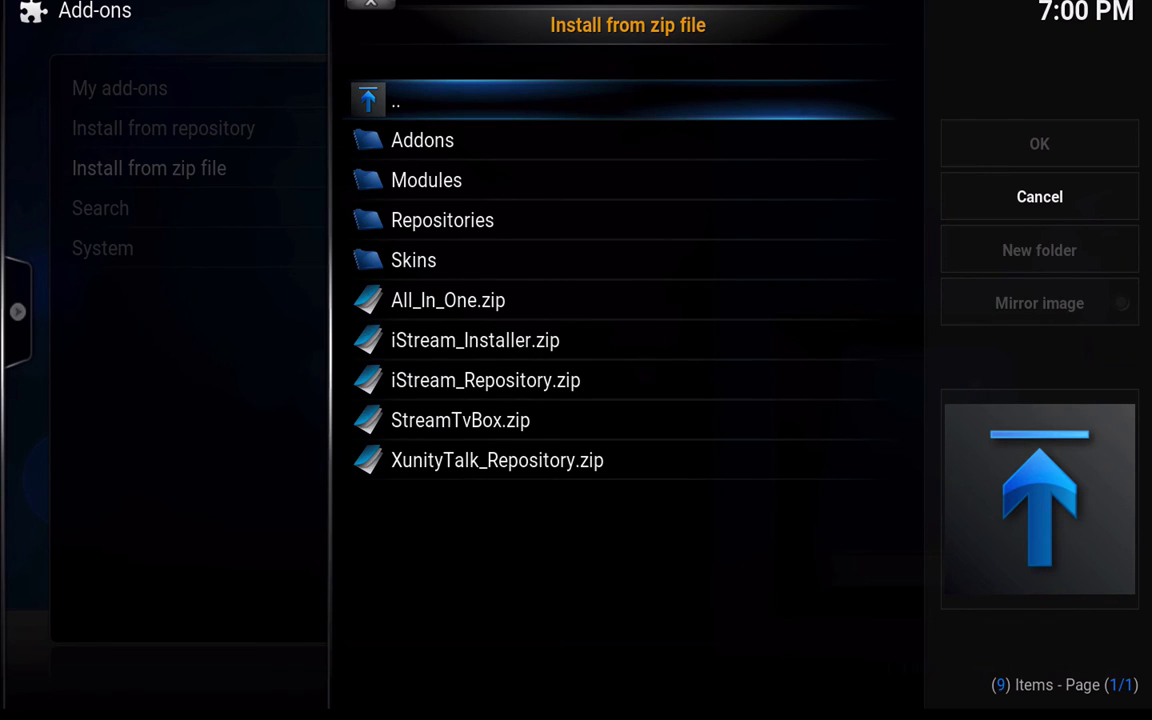
key("Up")
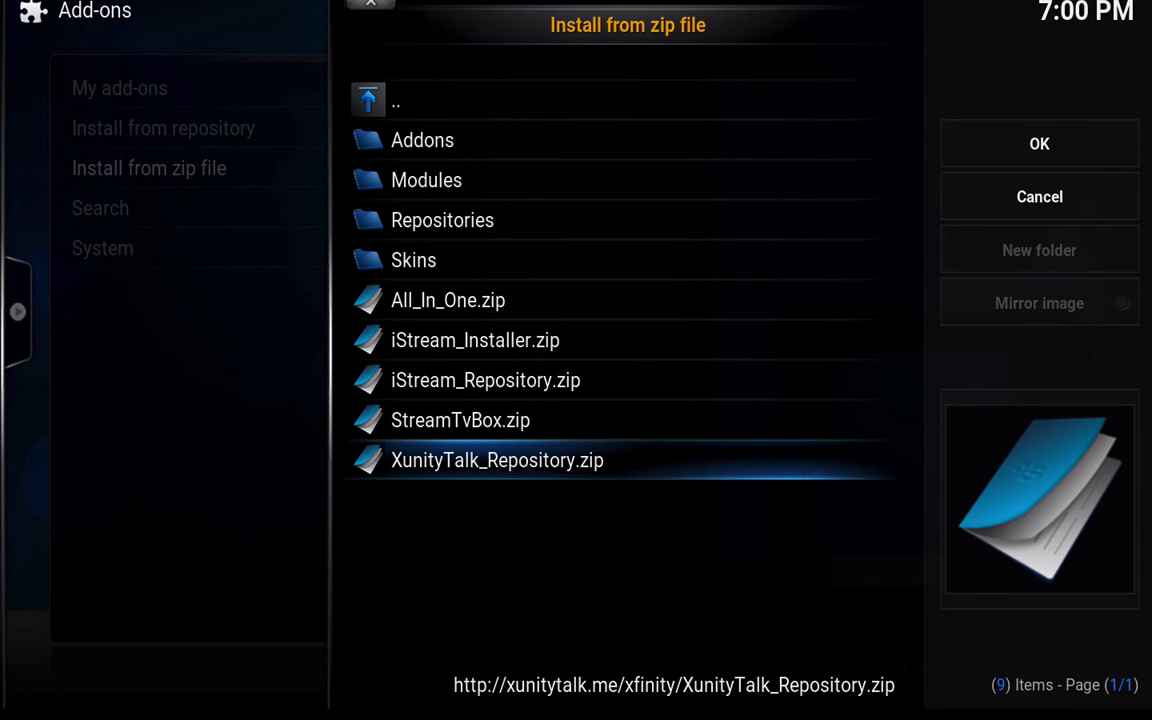
key("Return")
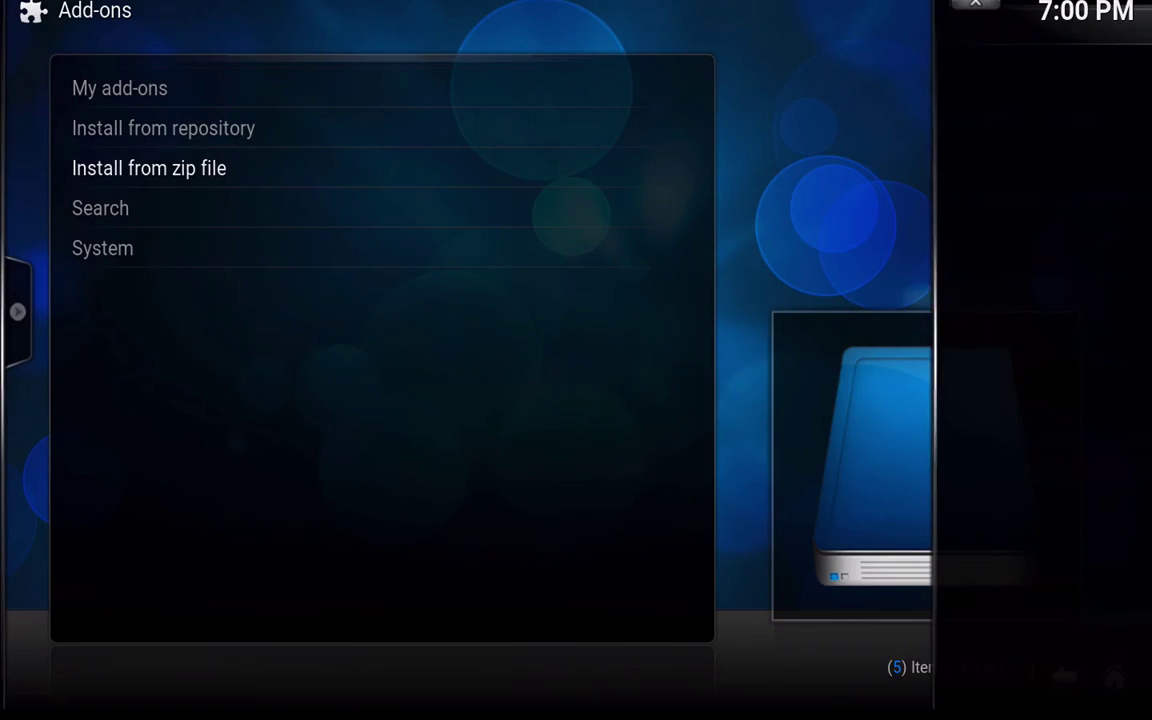
- Return to the home screen and open the add-ons of the Videos section
key("Escape")
key("Escape")
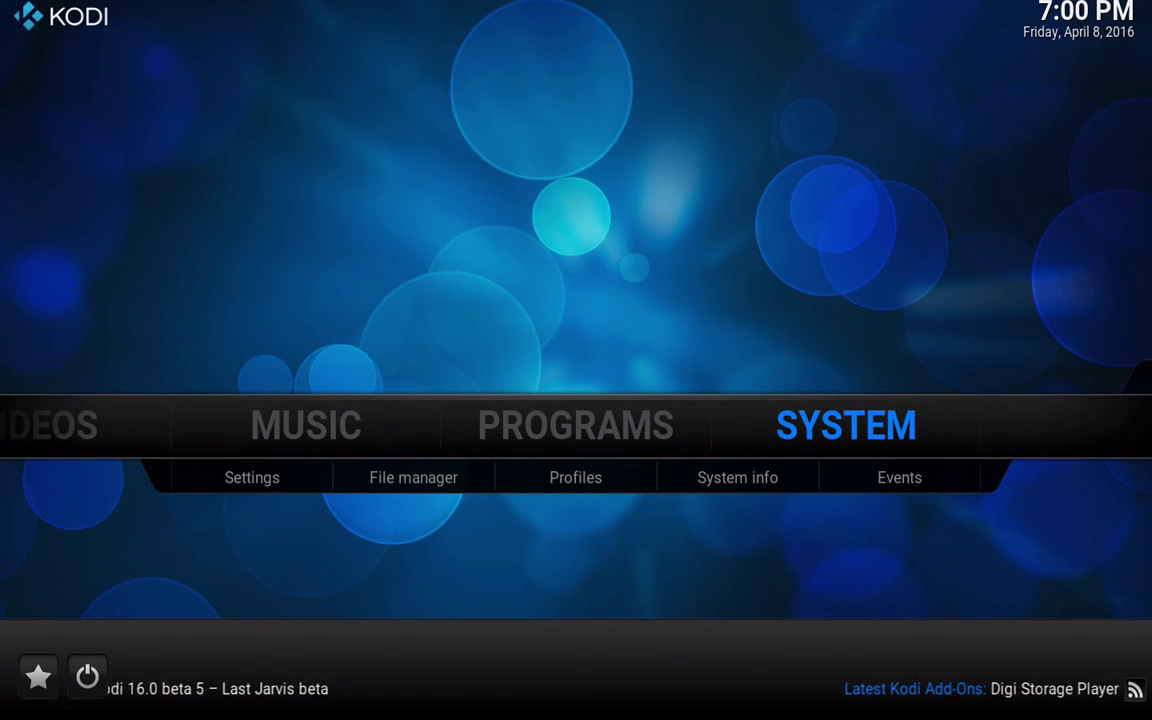
key("Left")
key("Left")
key("Left")
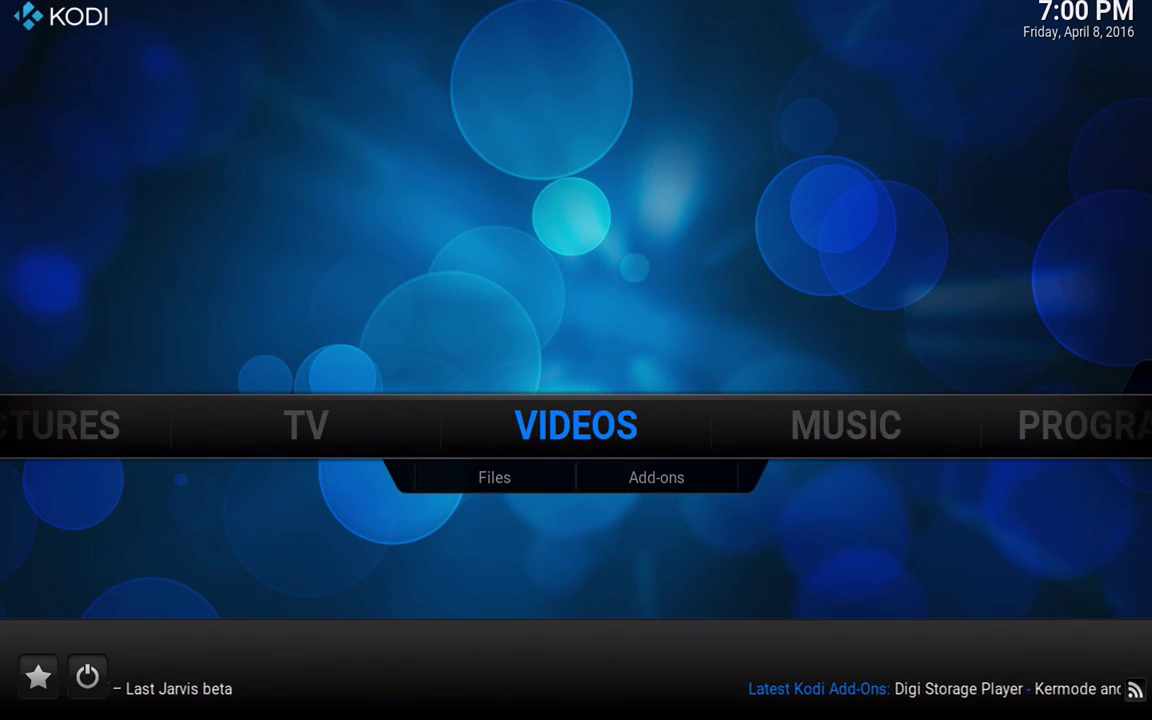
key("Down")
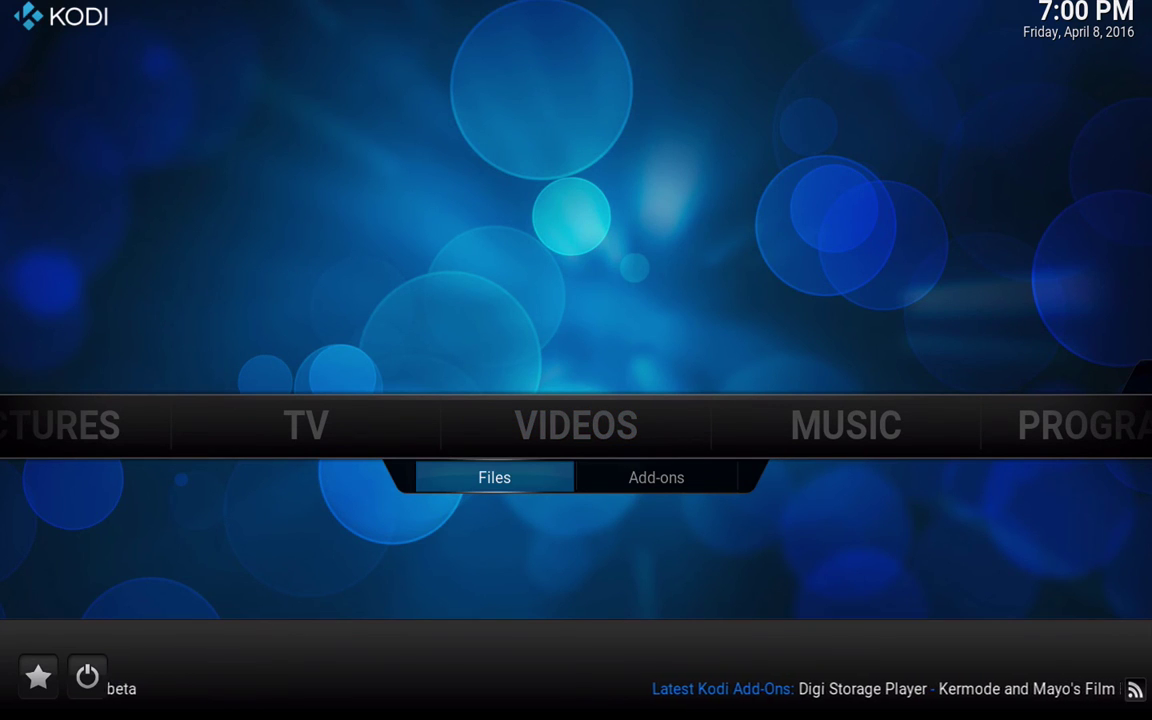
key("Right")
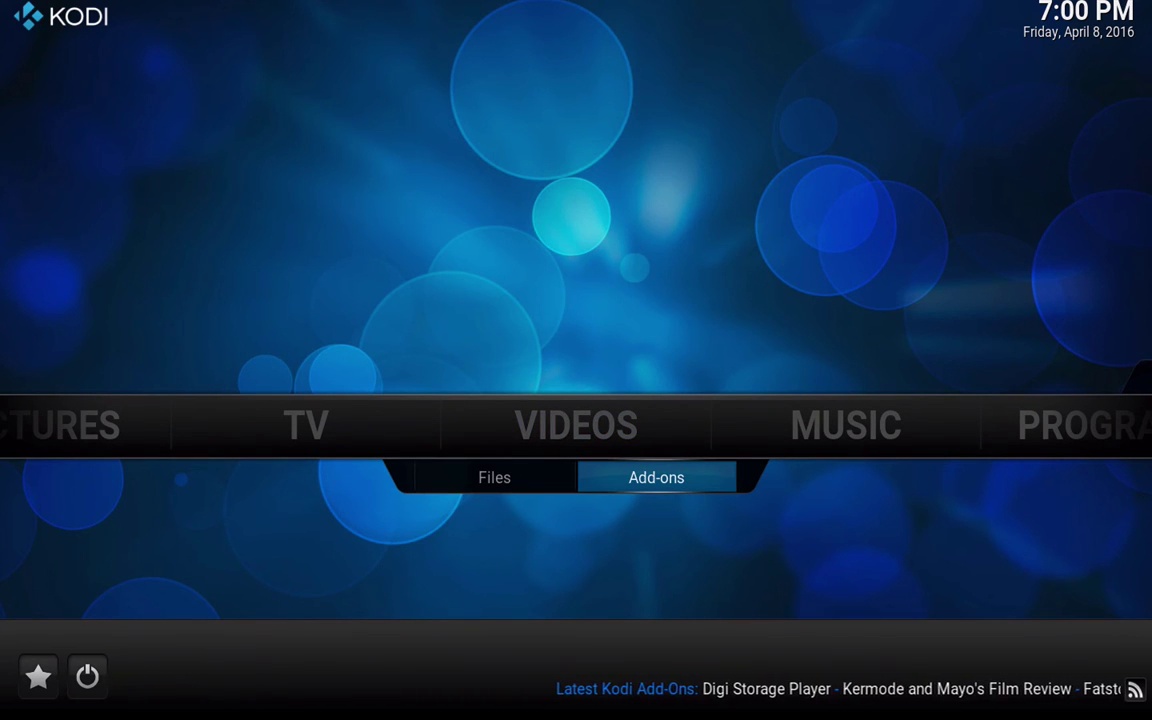
key("Up")
key("Down")
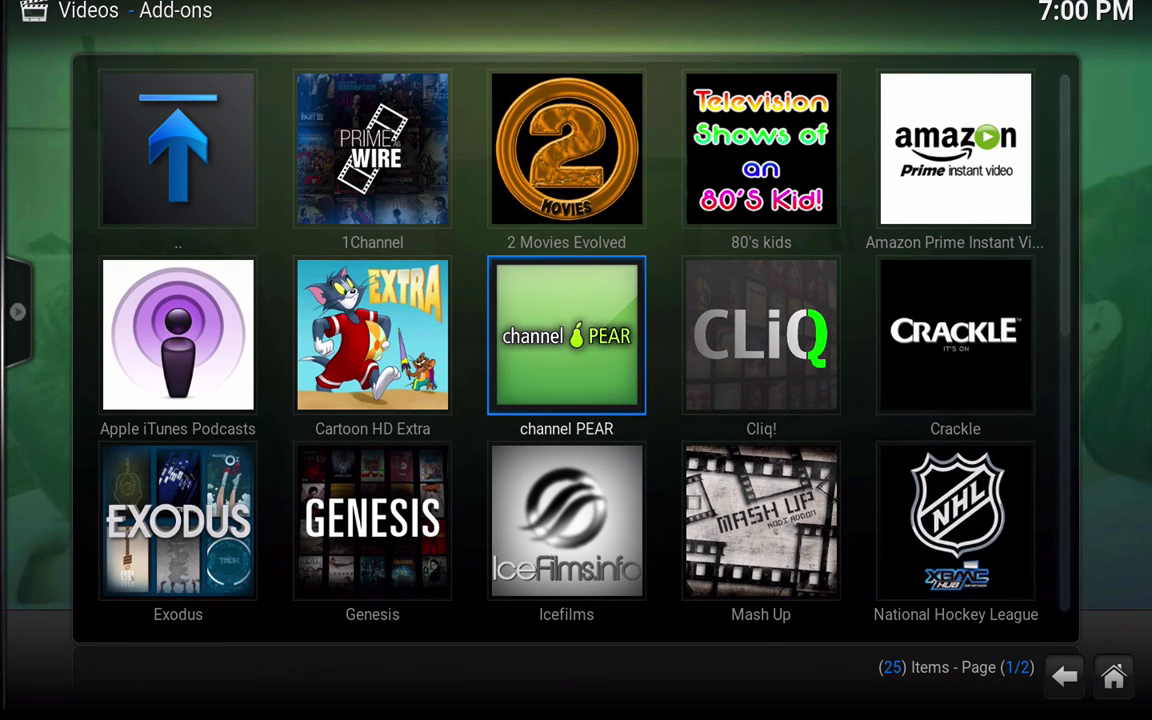
- Open the view options of the video add-ons screen
key("Left")
key("Left")
key("Left")
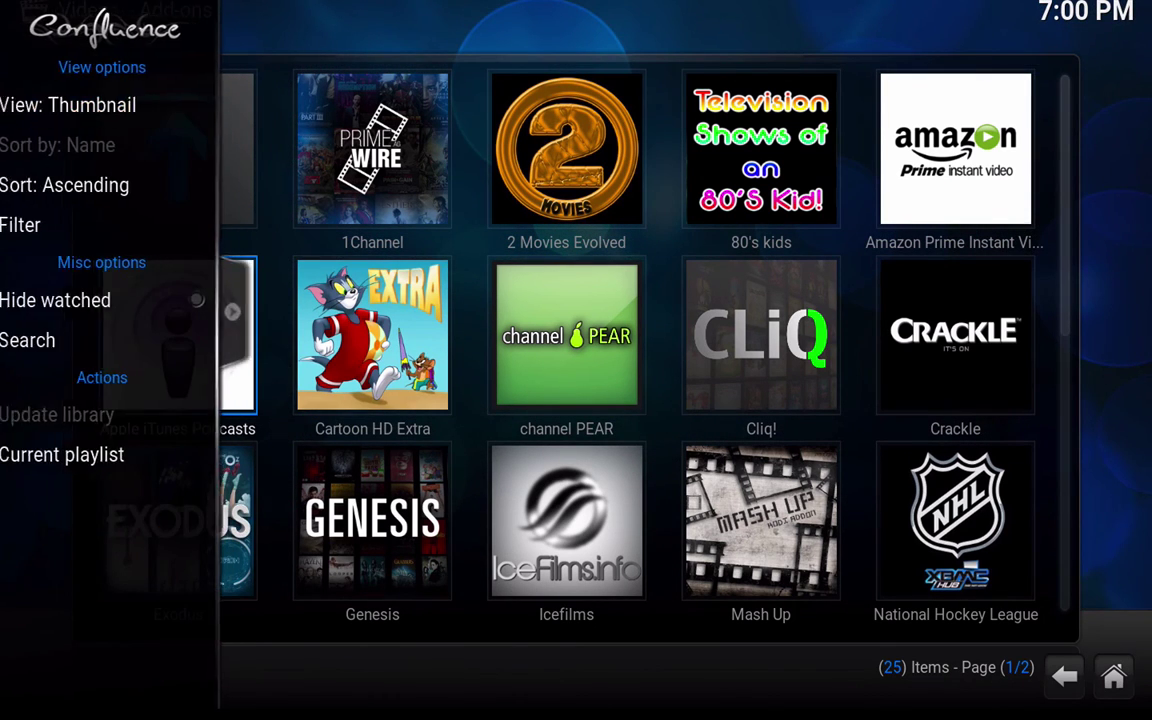
- Close the view options and open the catalogue of further video add-ons through Get more..
key("Right")
key("Up")
key("Up")
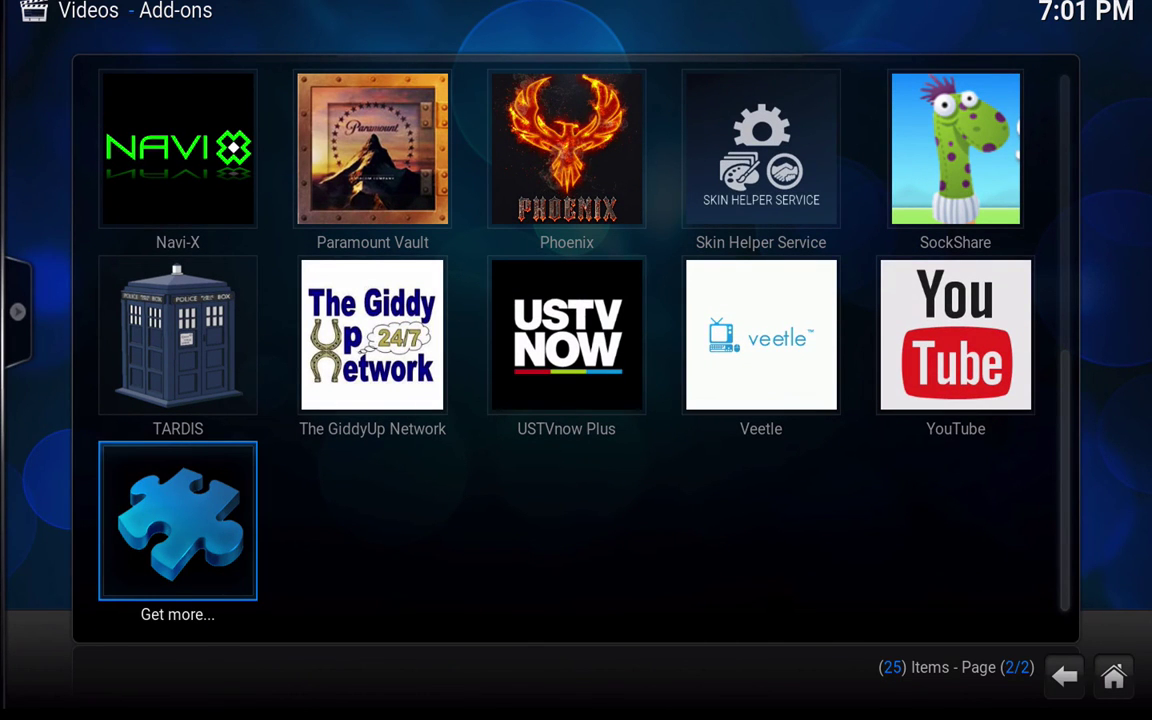
key("Return")
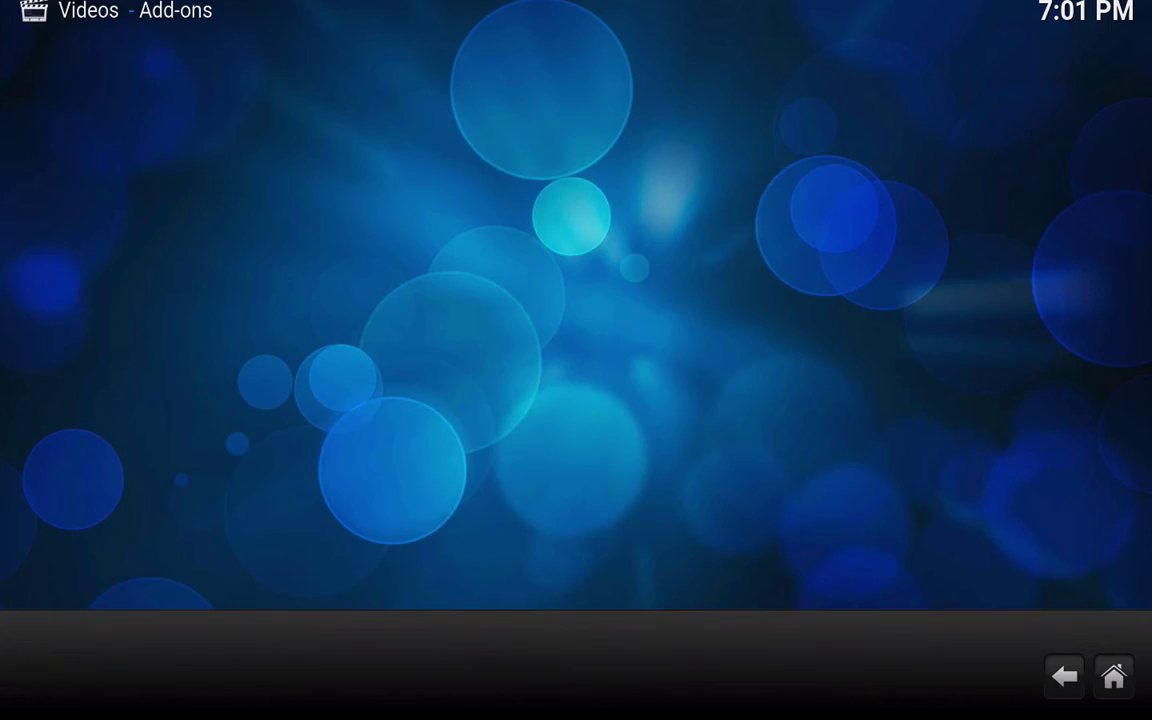
- Look through the first entries of the installable video add-ons, then leave the catalogue by way of the All repositories categories
key("Down")
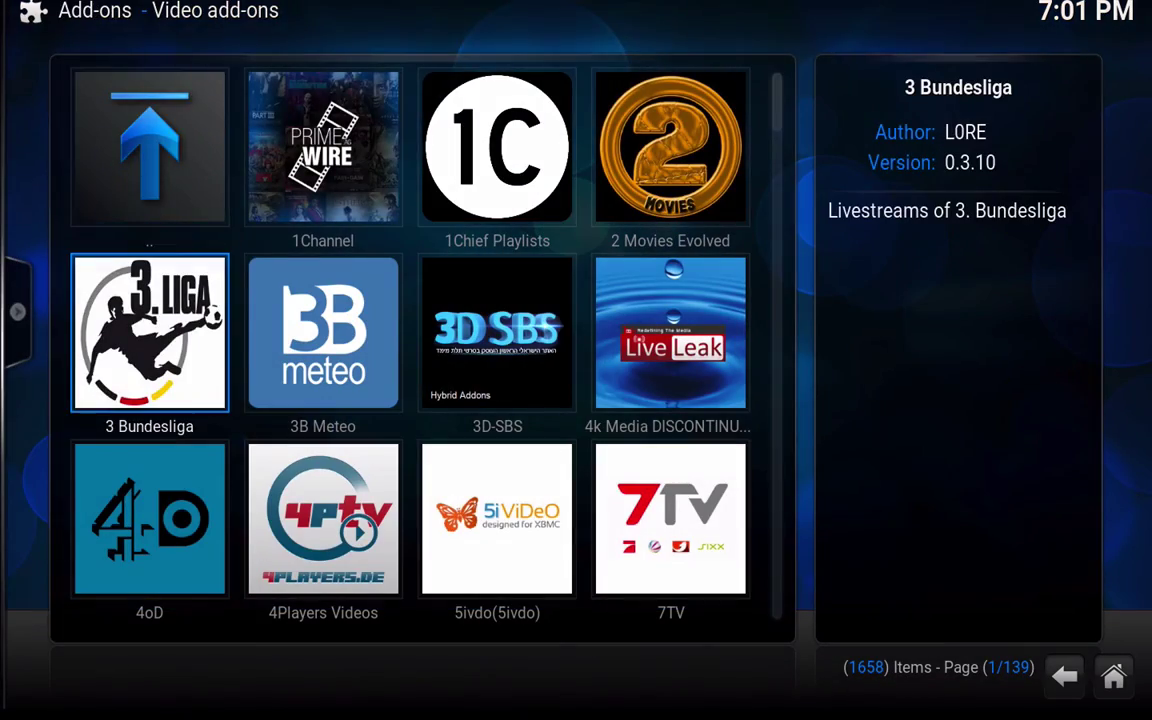
key("Down")
key("Down")
key("Down")
key("Down")
key("Up")
key("Up")
key("Up")
key("Up")
key("Up")
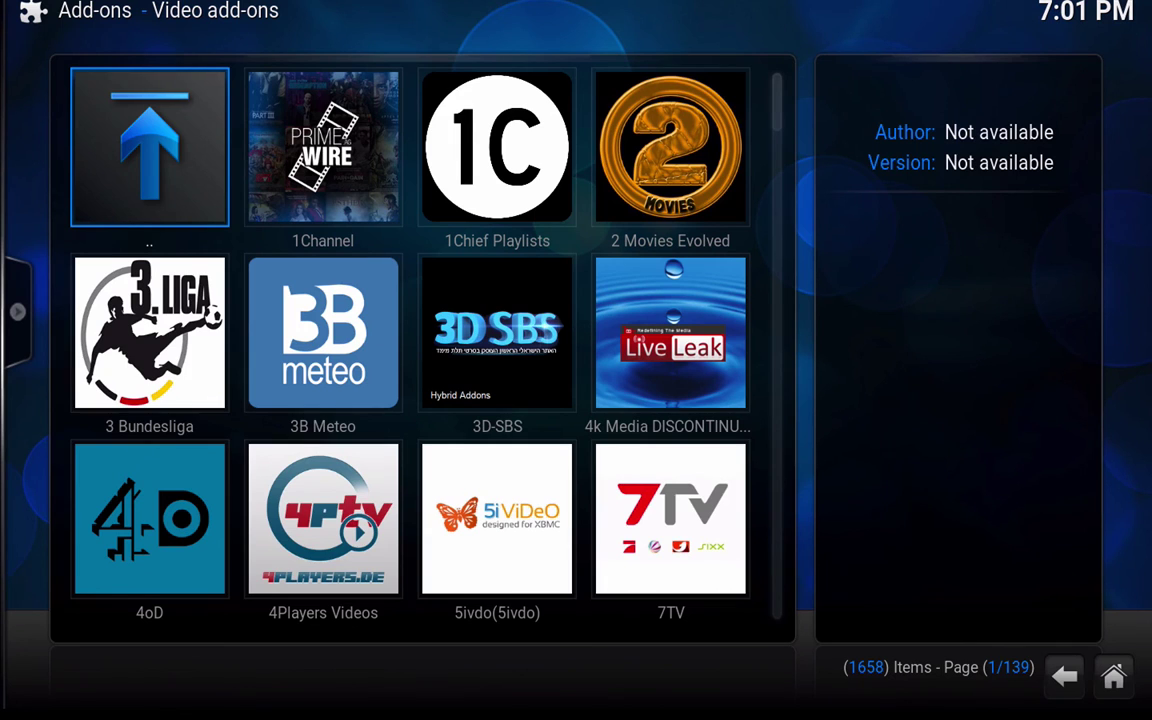
key("Return")
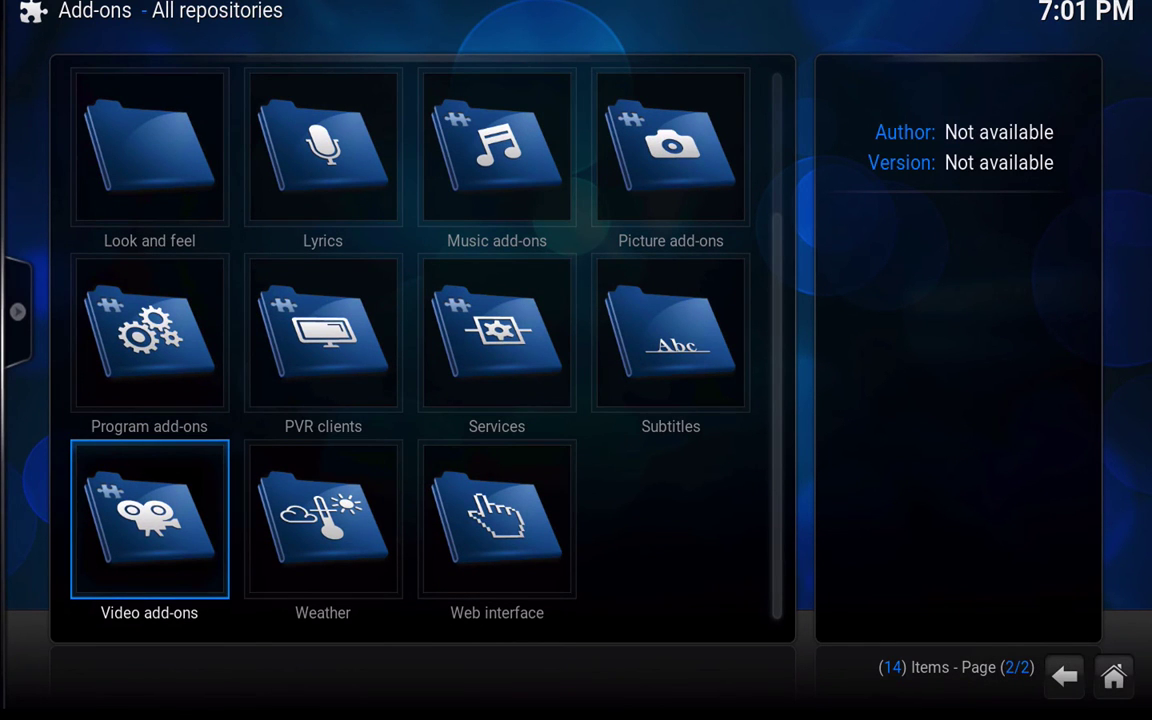
key("Escape")
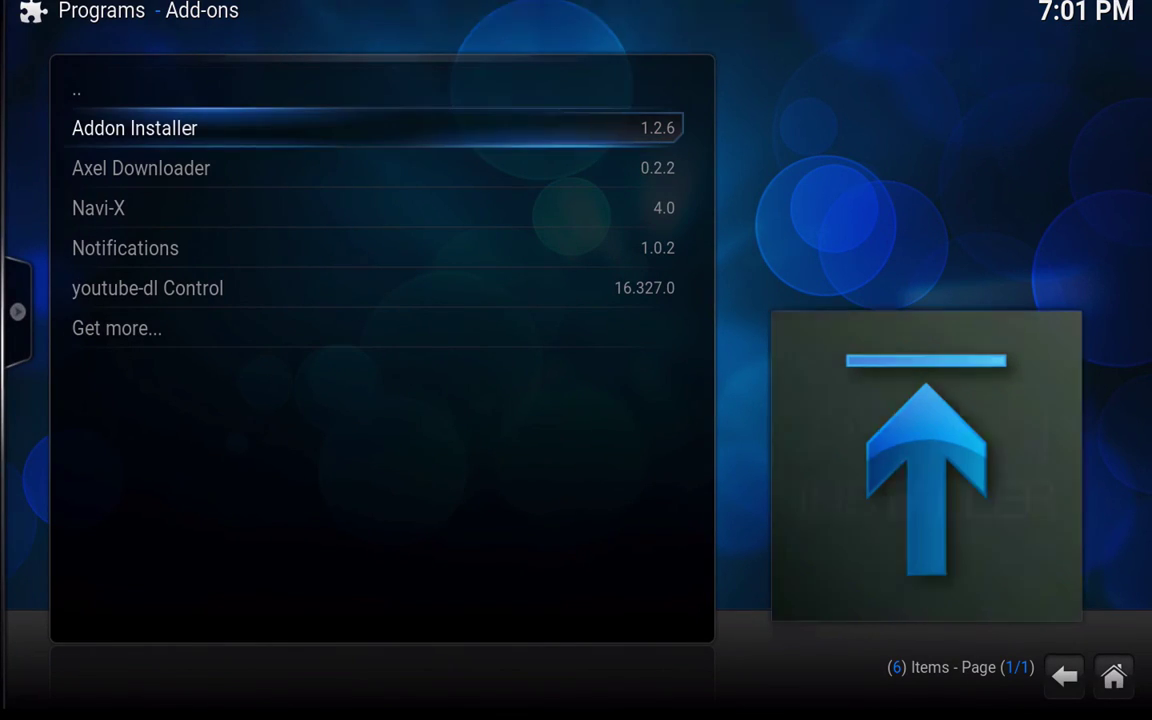
- Open the Addon Installer from the program add-ons and show its Featured Addons
key("Return")
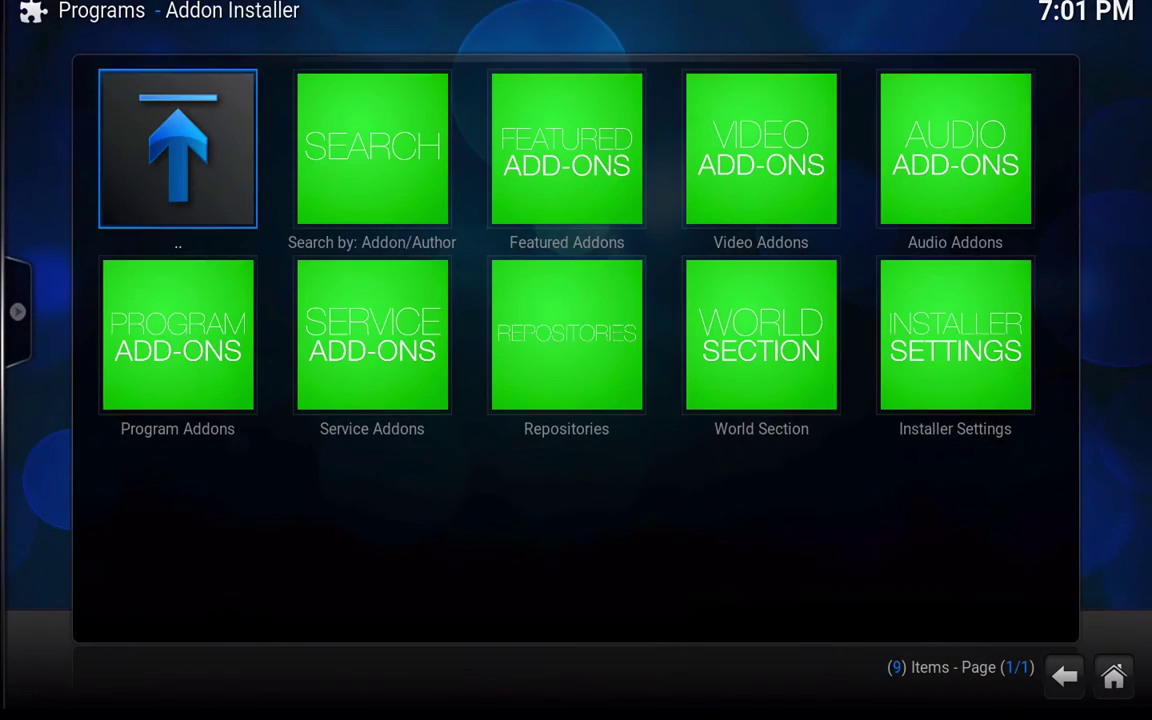
key("Right")
key("Right")
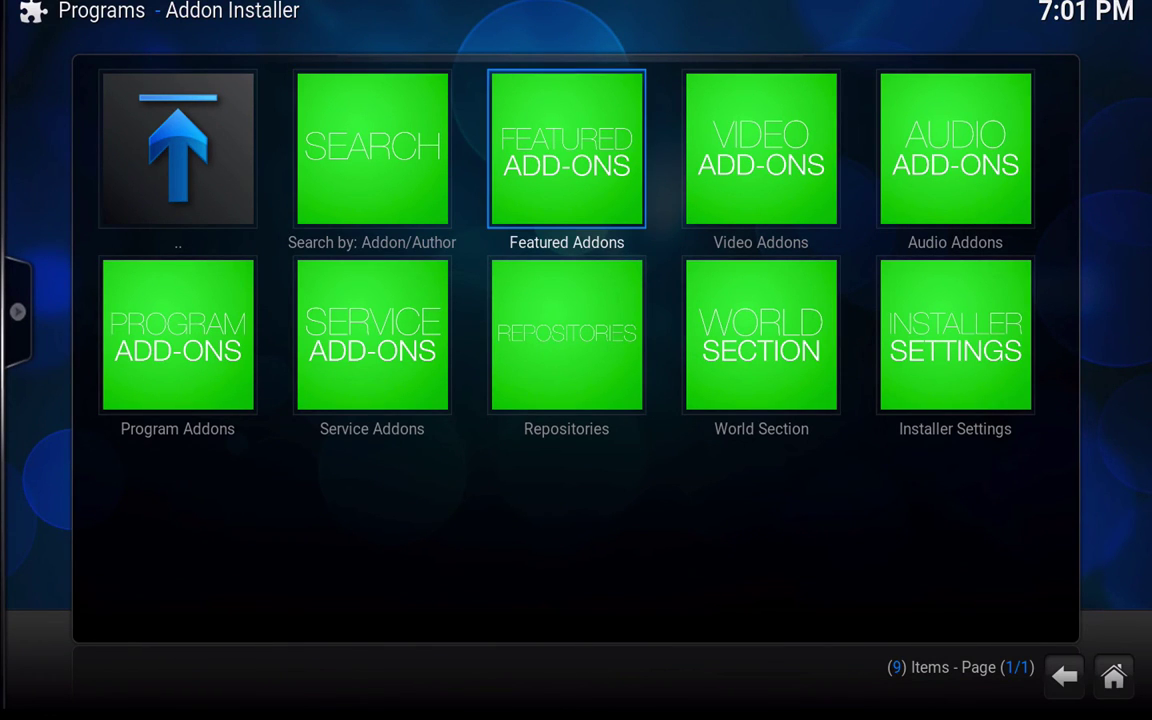
key("Return")
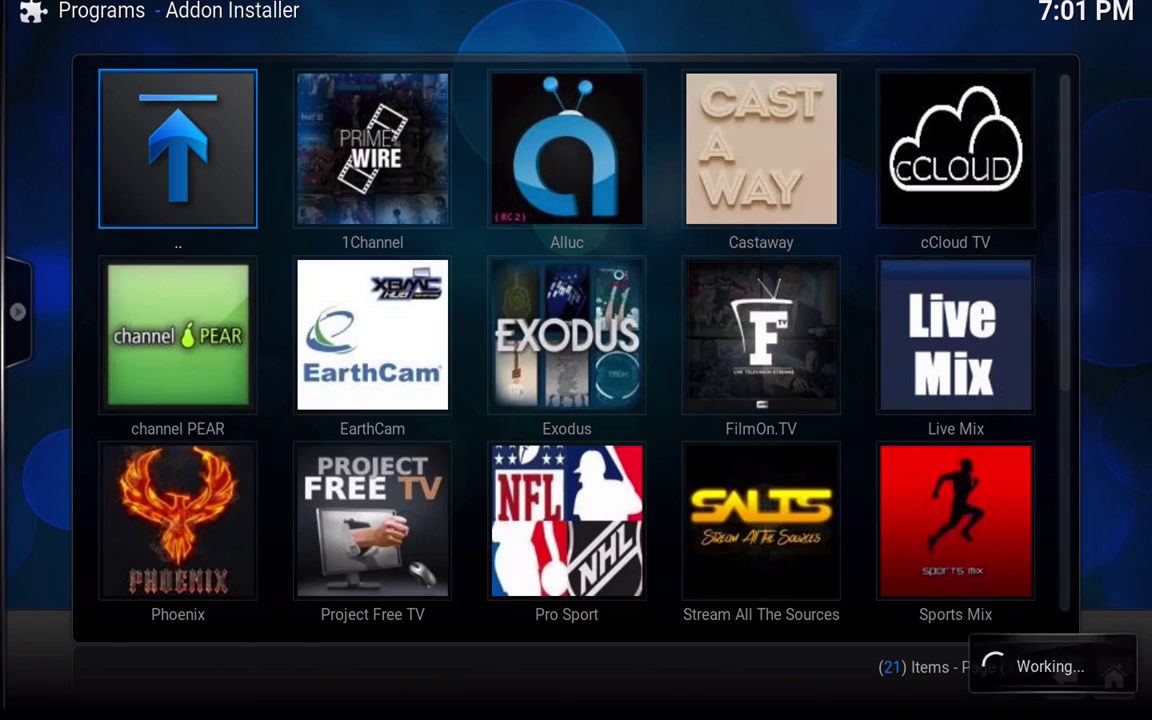
- Browse the featured add-ons and open the install page of Pro Sport
key("Right")
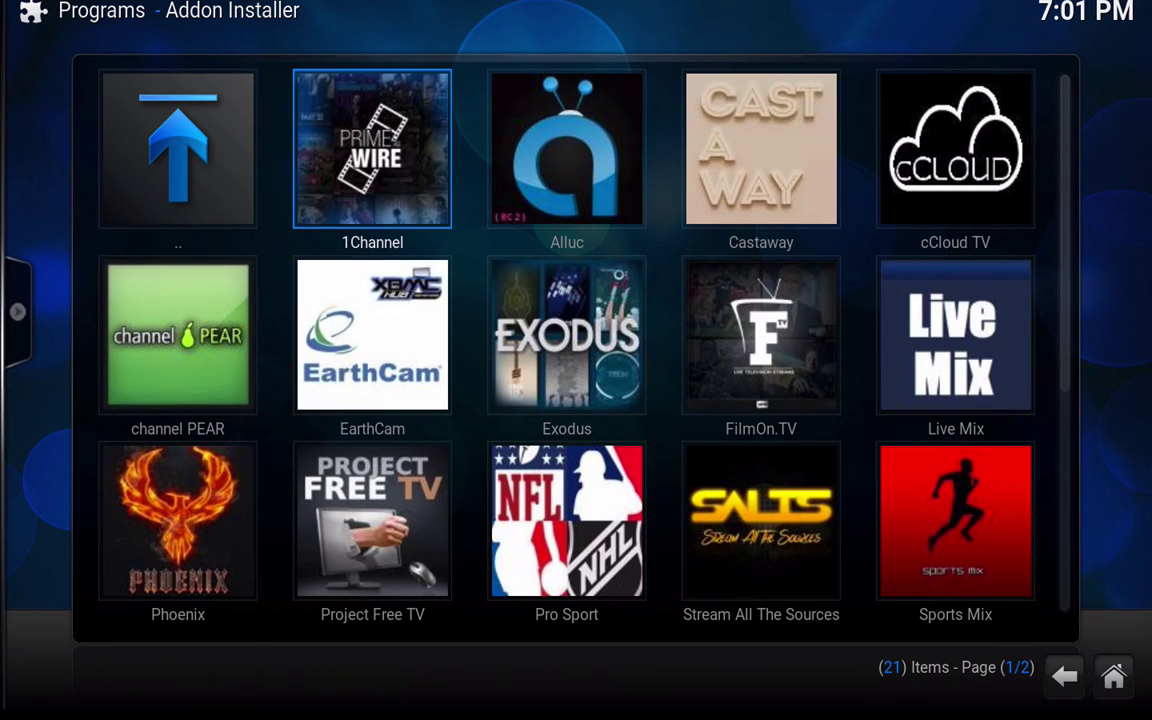
key("Down")
key("Down")
key("Up")
key("Up")
key("Up")
key("Down")
key("Down")
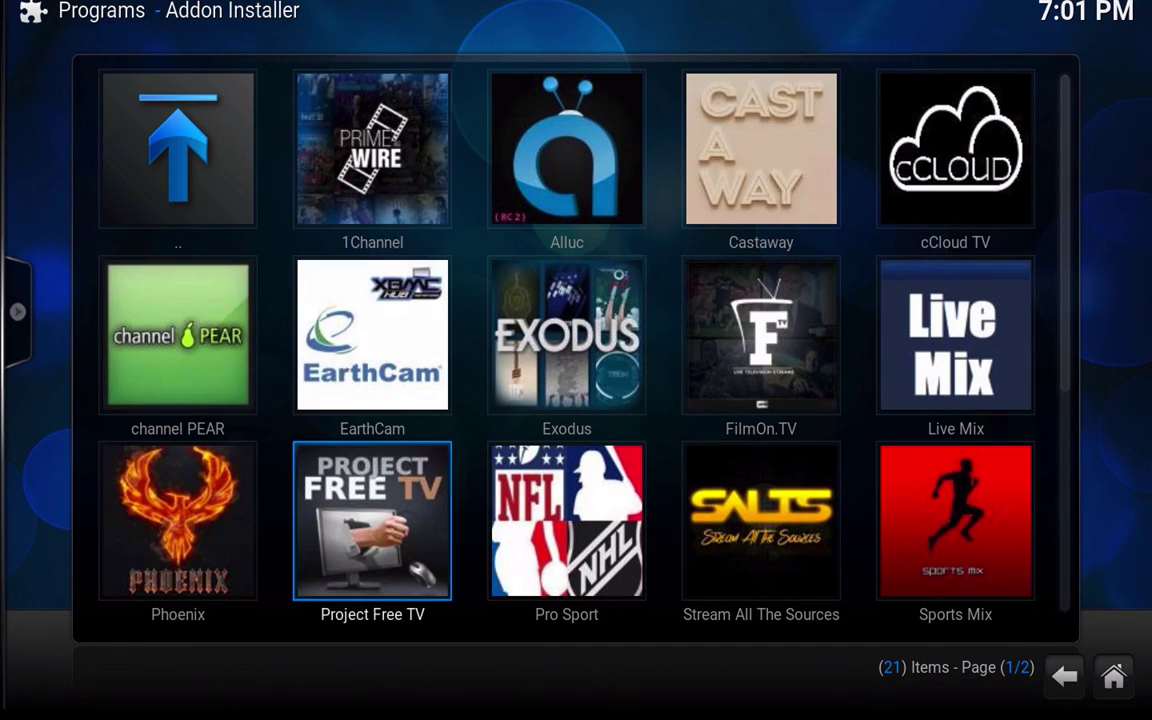
key("Right")
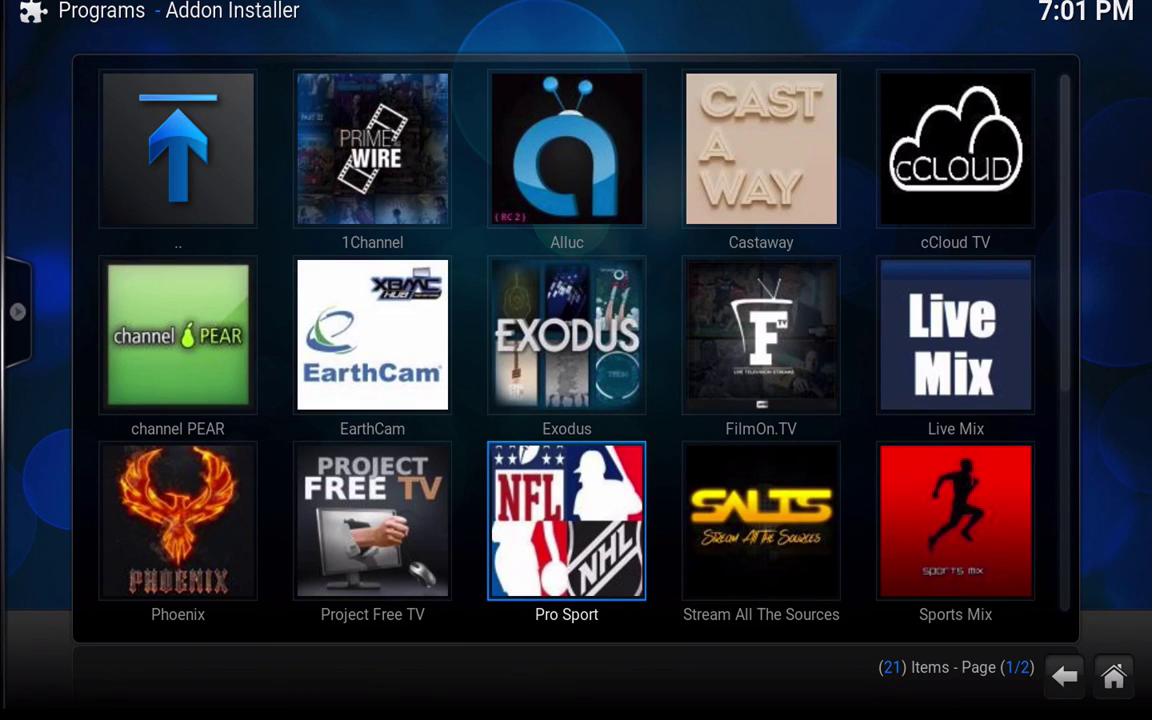
key("Return")
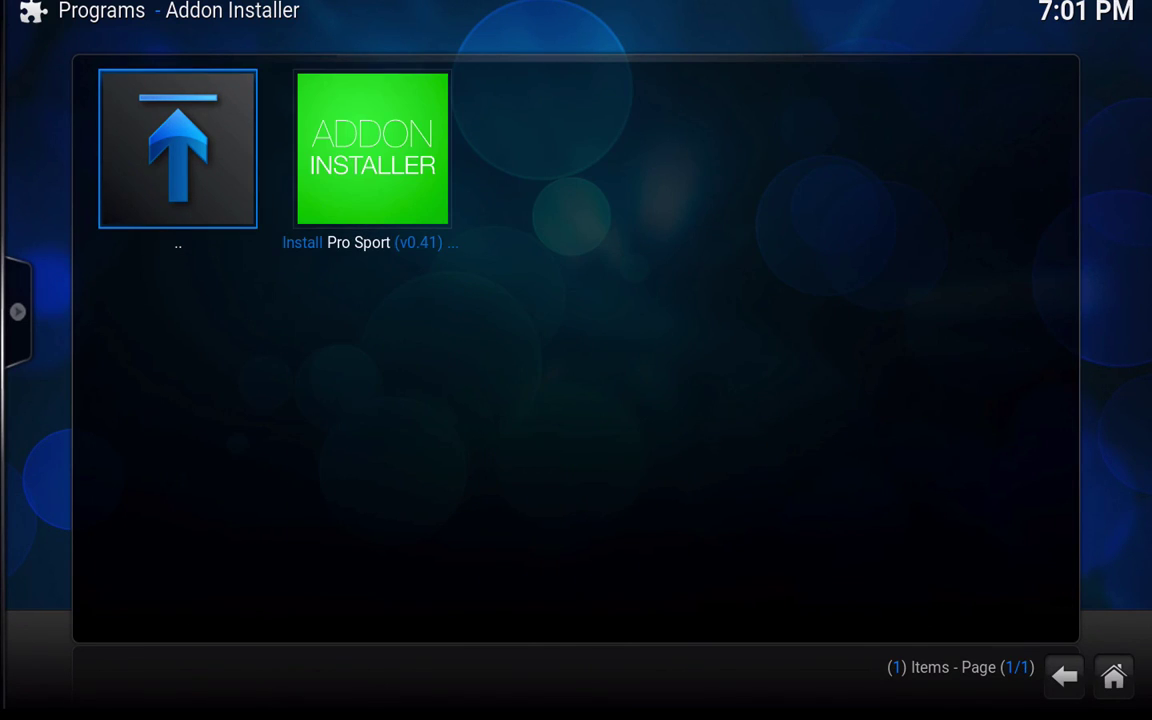
- Install the Pro Sport add-on with its repository if needed and close the completion notice
key("Right")
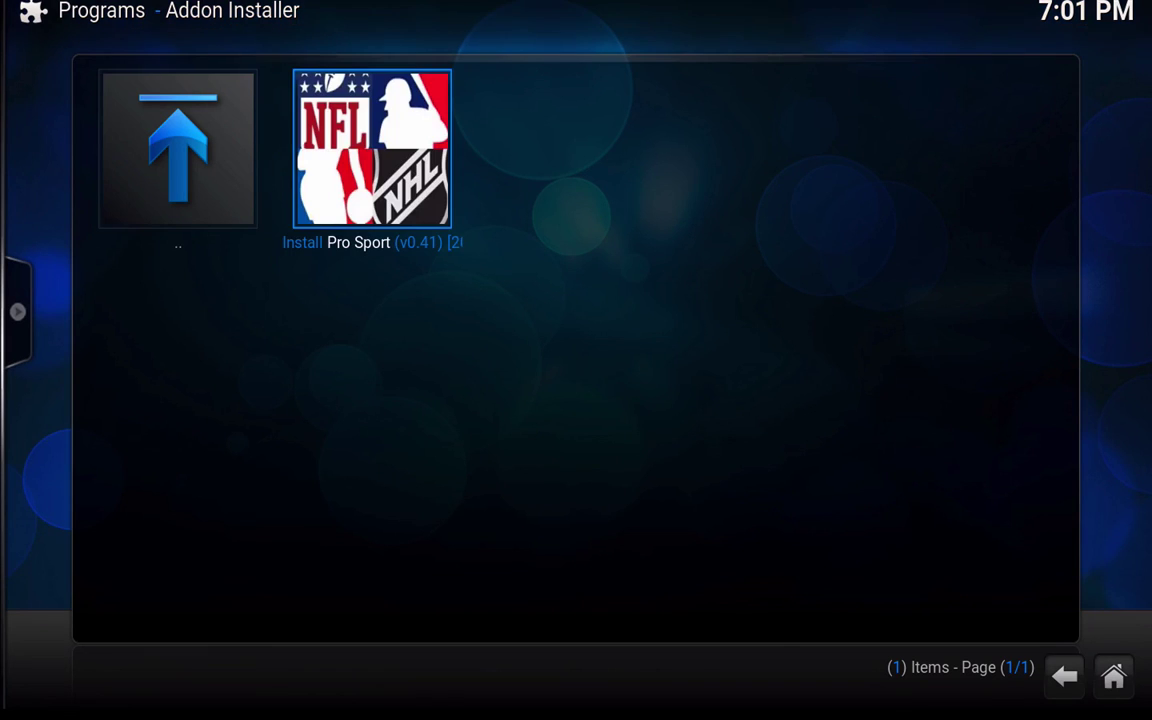
key("Return")
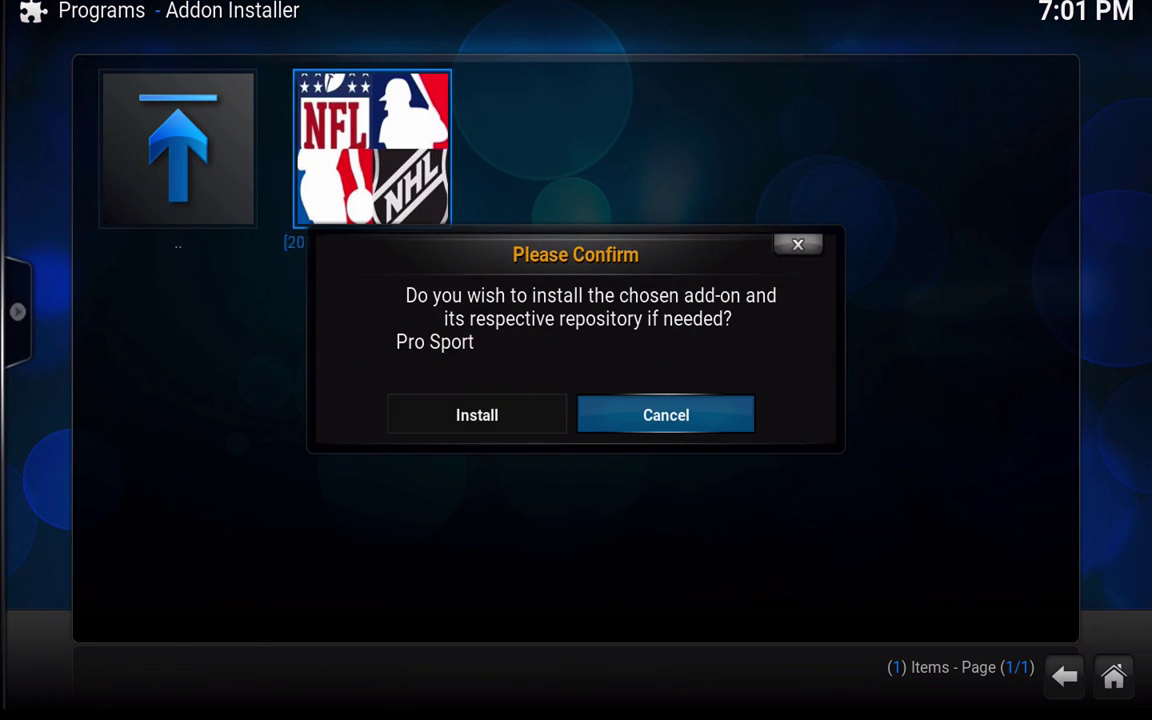
key("Left")
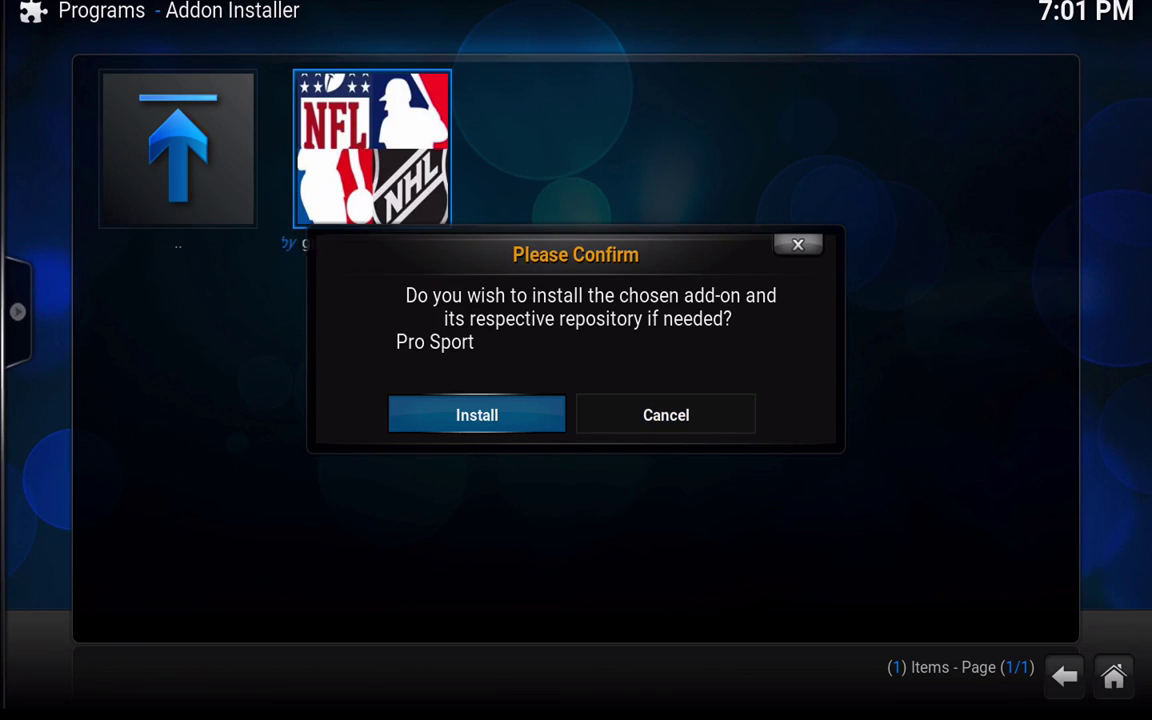
key("Return")
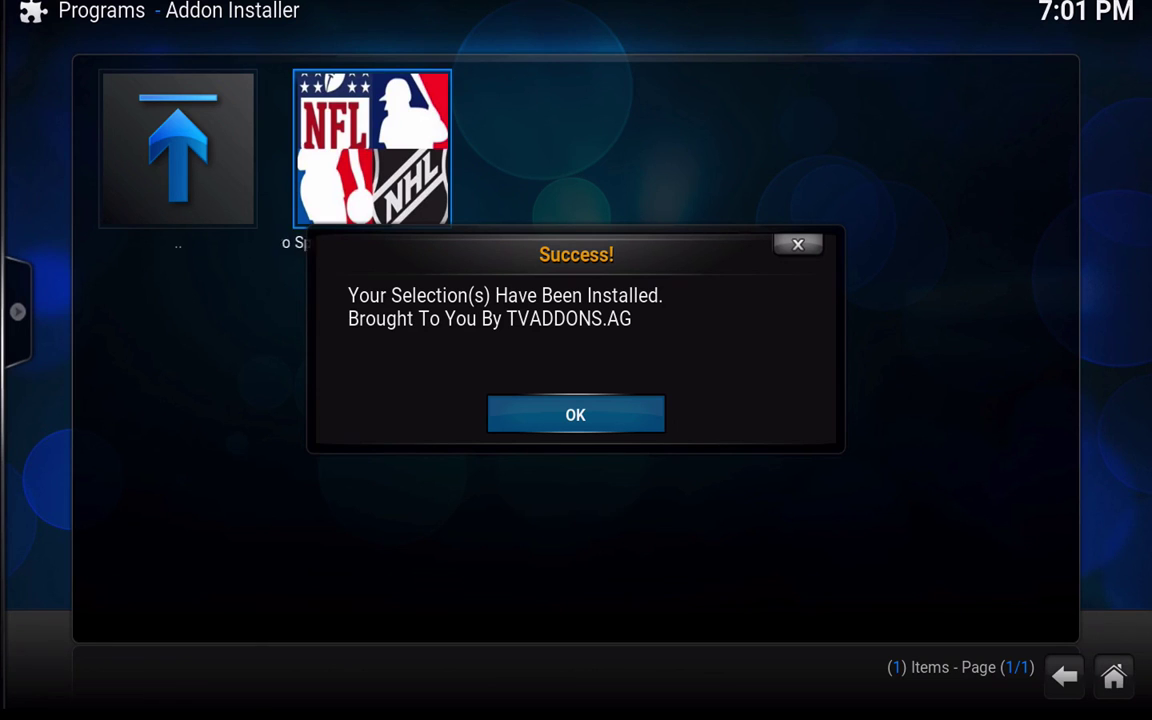
key("Return")
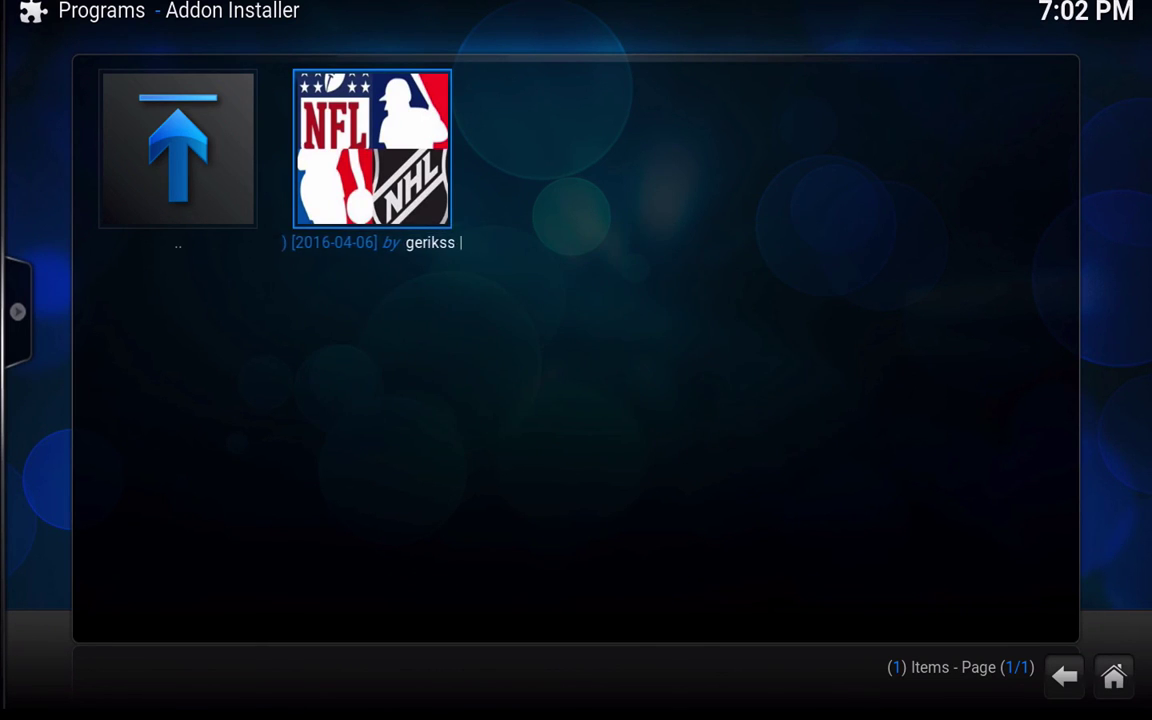
- Return to the Featured Addons list and look through the add-ons on both of its pages
key("Left")
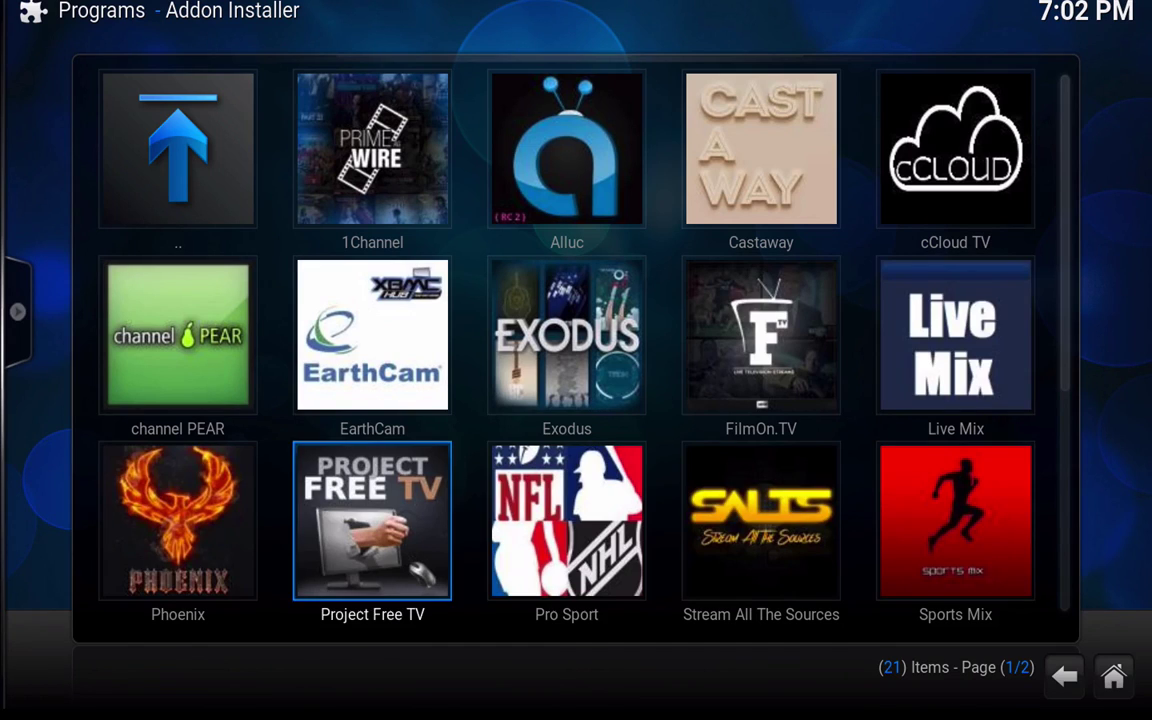
key("Up")
key("Up")
key("Left")
key("Down")
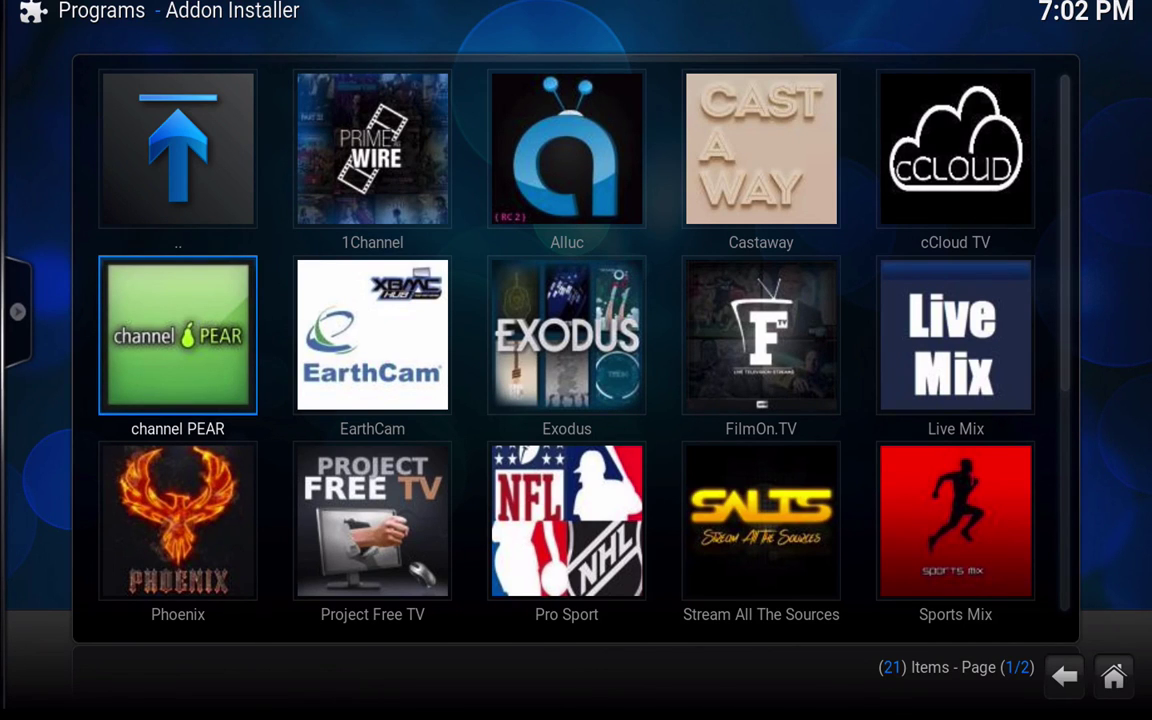
key("Down")
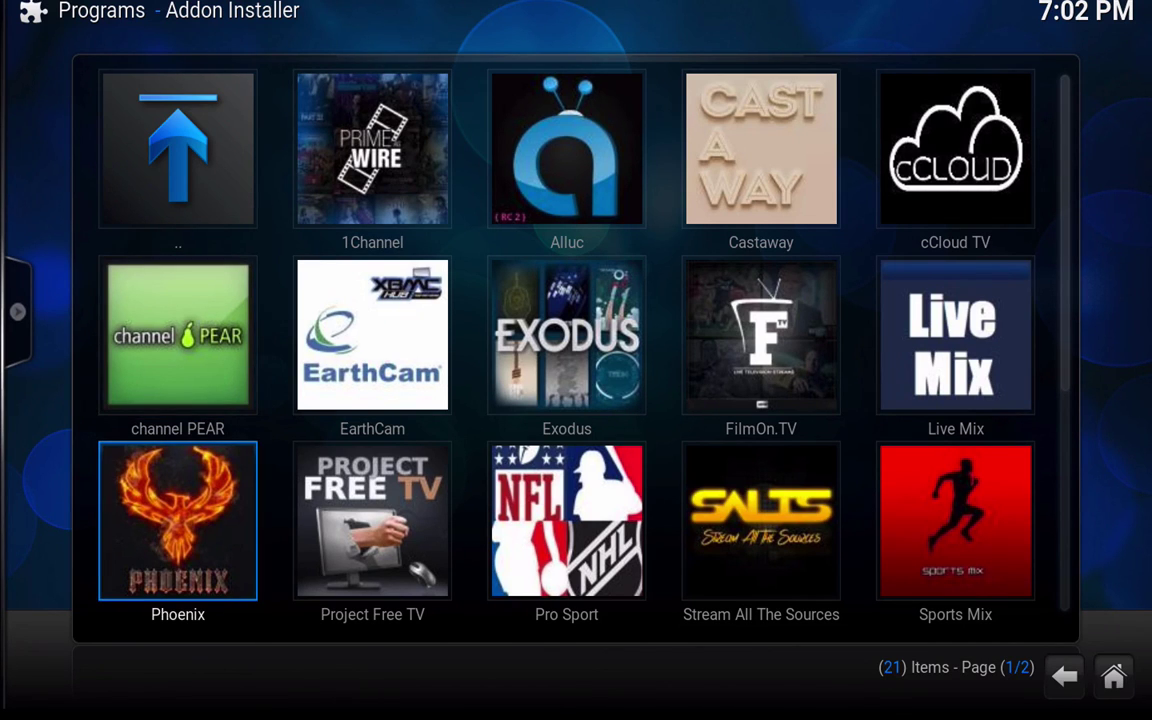
key("Right")
key("Right")
key("Up")
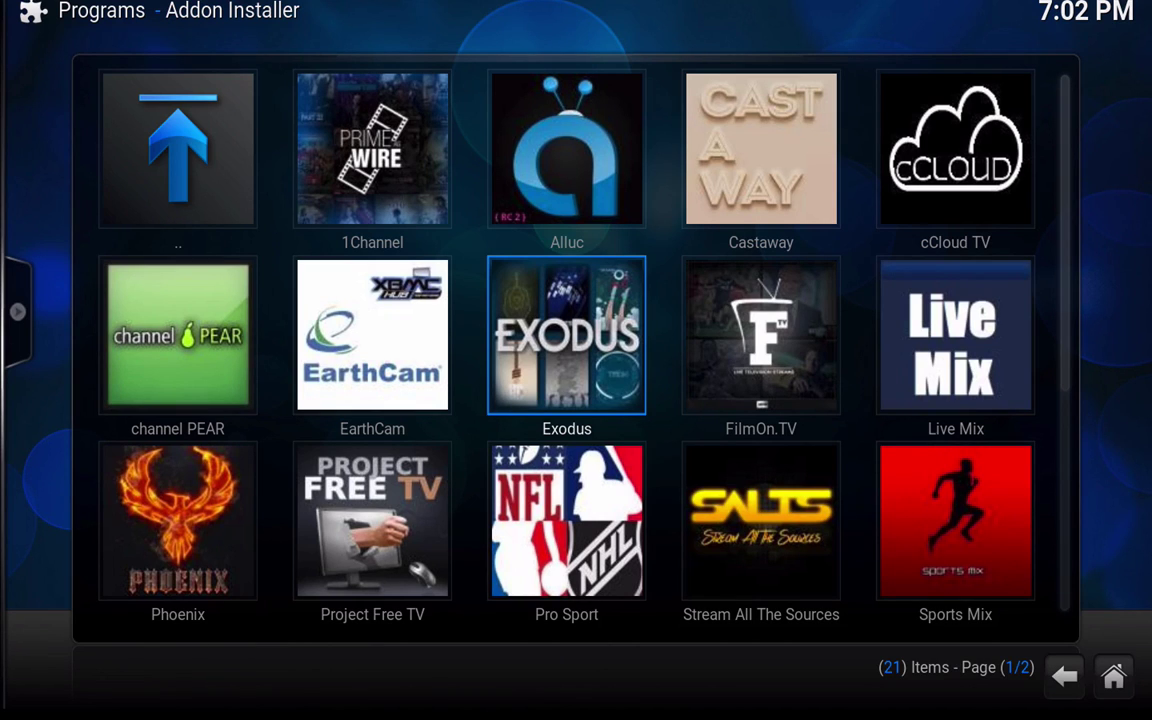
key("Up")
key("Left")
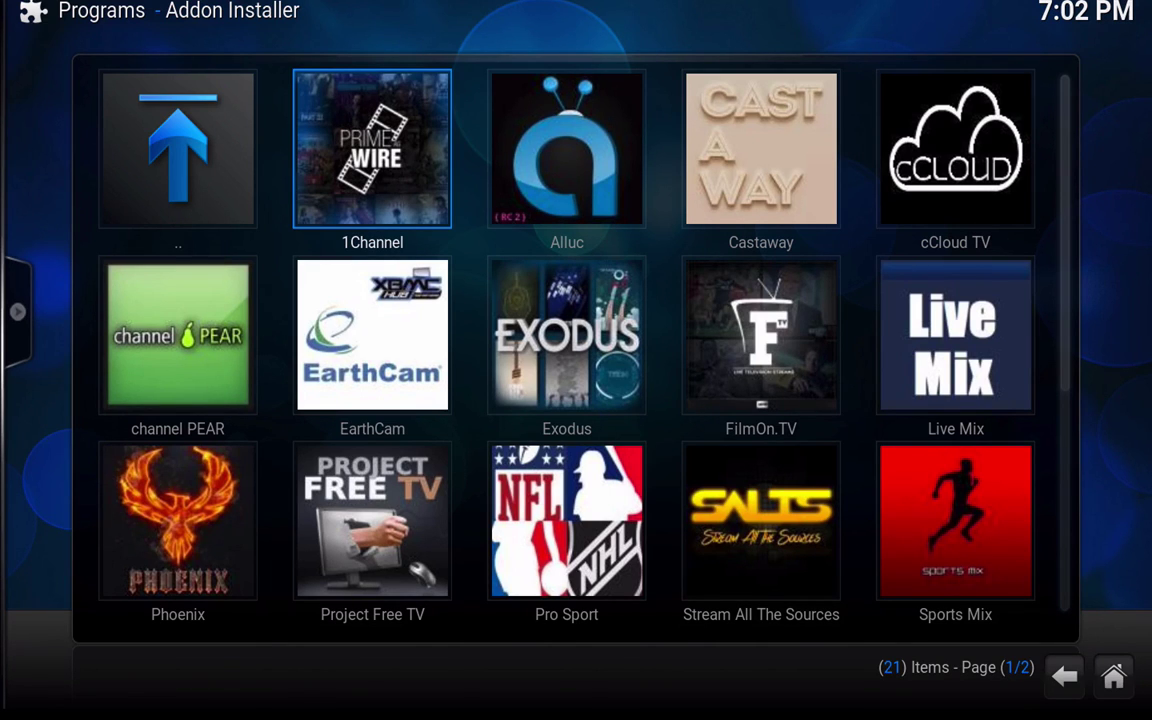
key("Right")
key("Right")
key("Right")
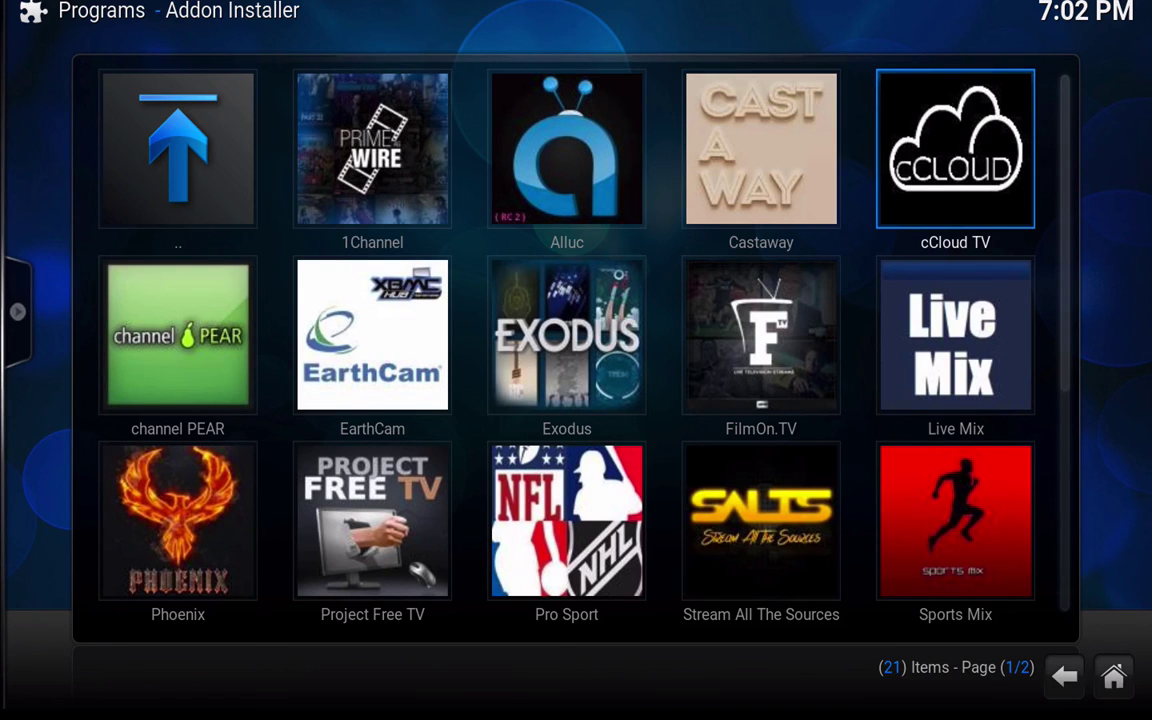
key("Down")
key("Down")
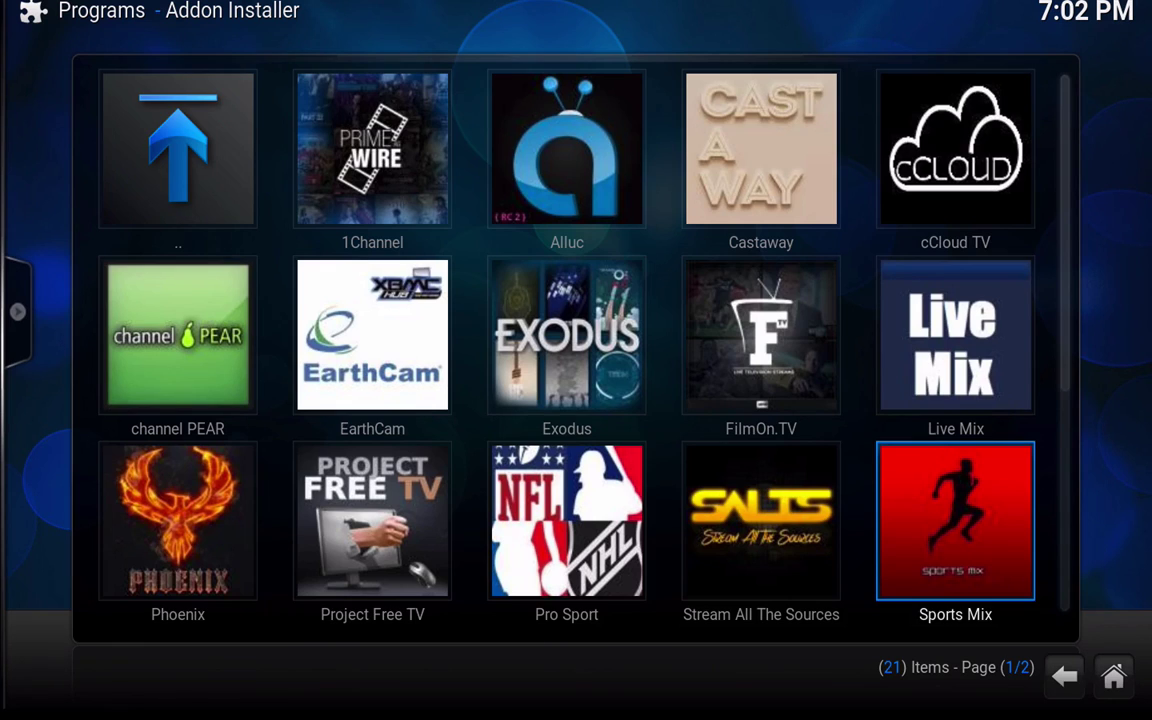
key("Down")
key("Down")
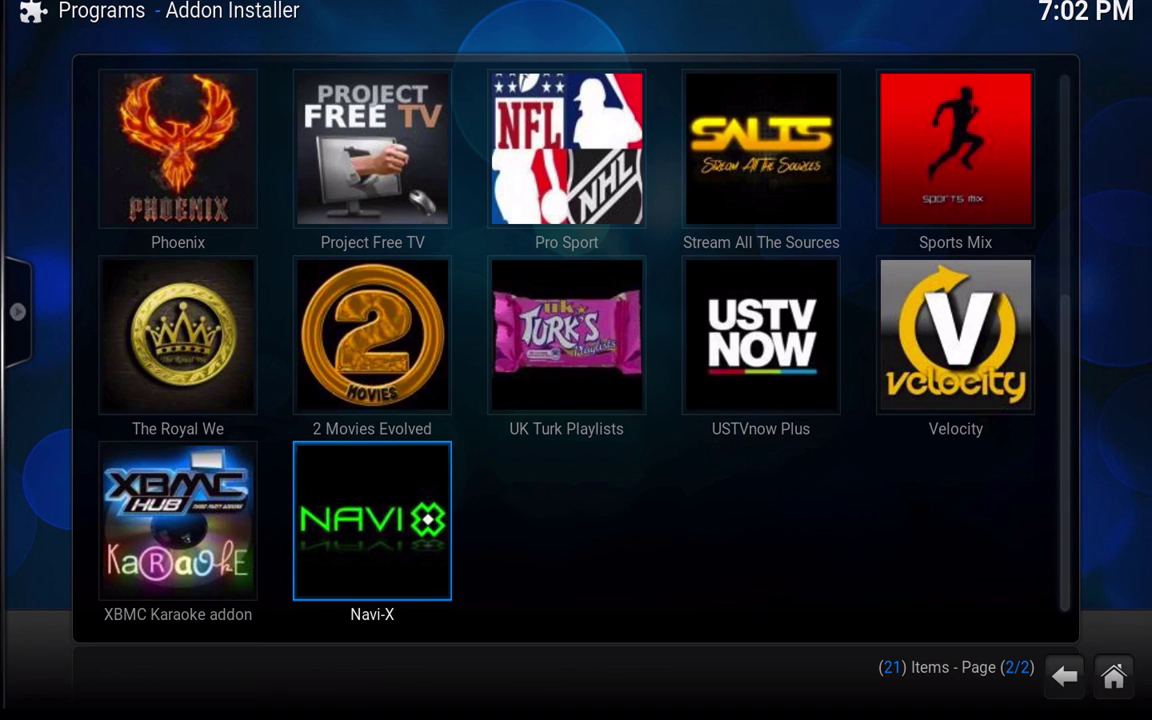
- Leave the Addon Installer for the home screen and go to the TV section
key("Escape")
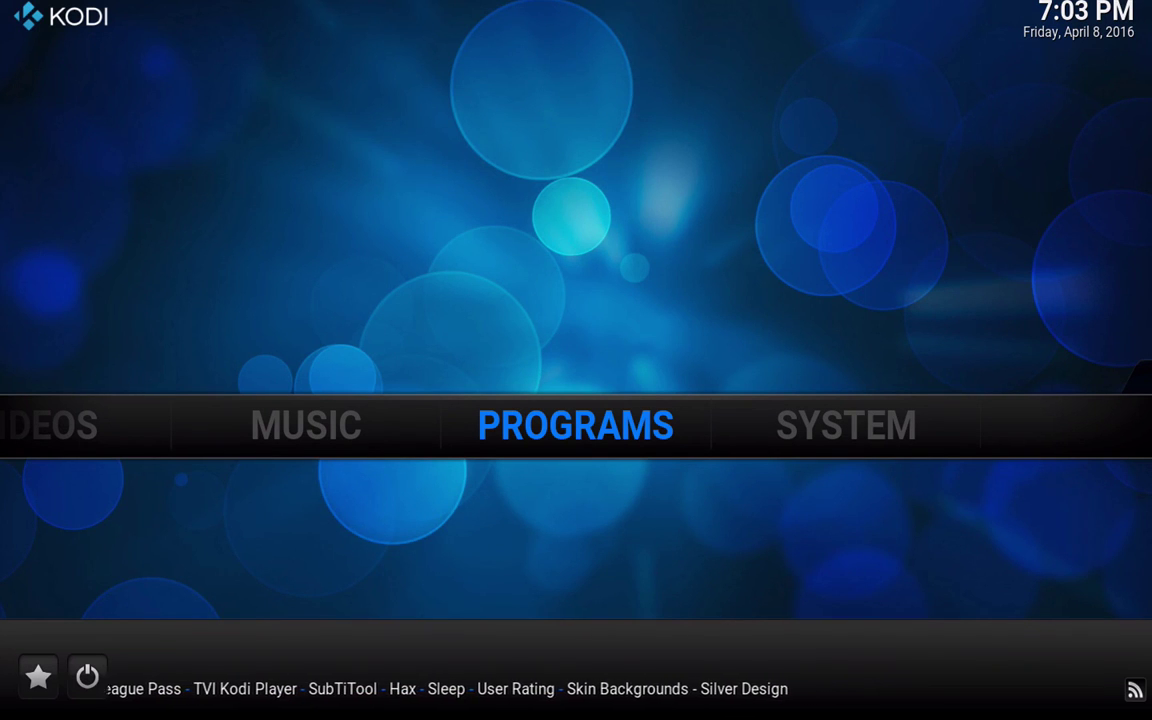
key("Left")
key("Left")
key("Left")
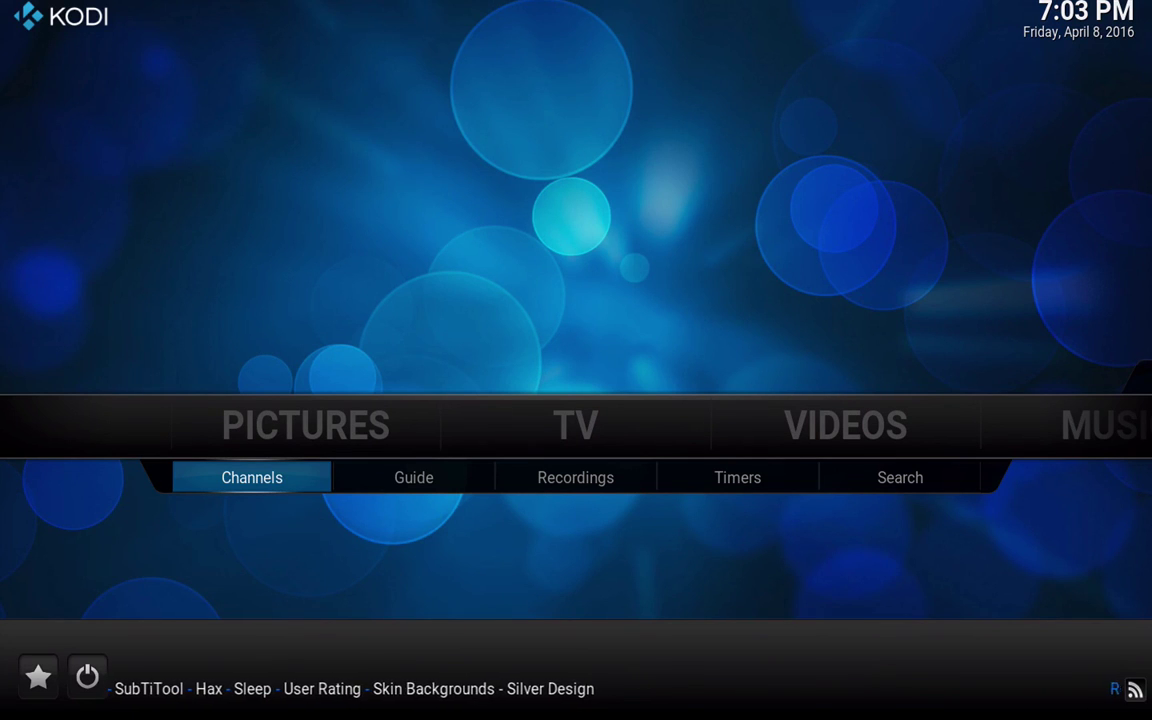
key("Right")
key("Right")
key("Up")
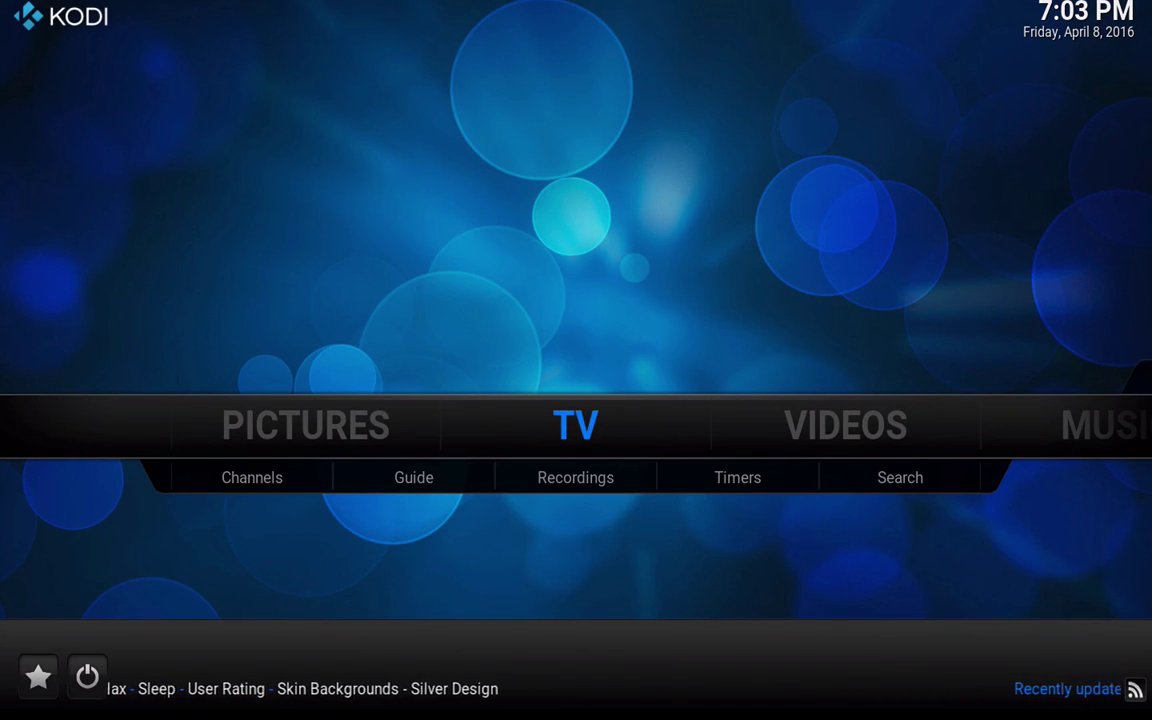